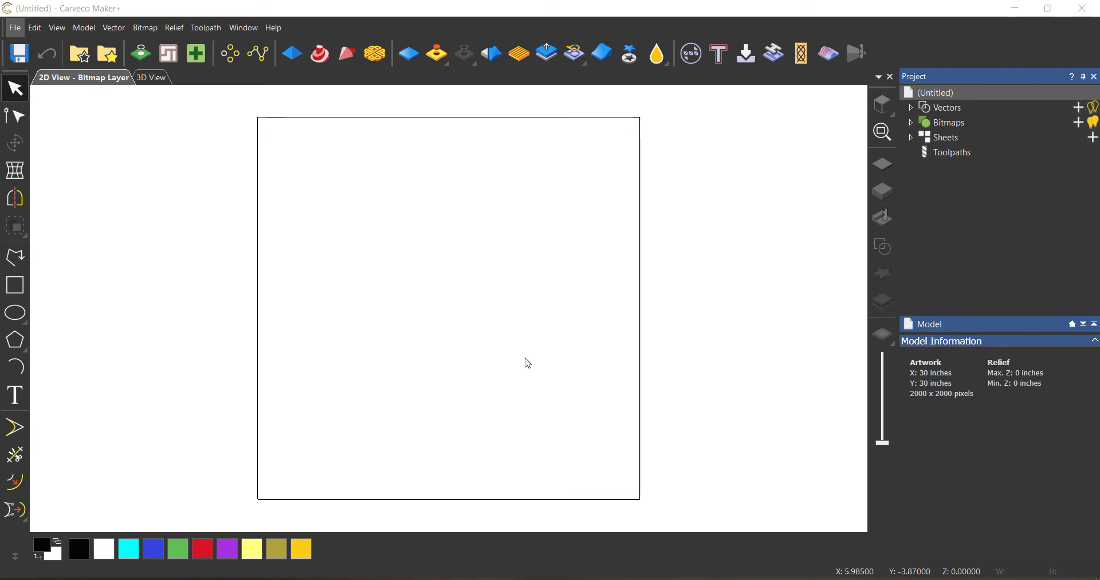
# Switch to File Explorer showing the Documents > CNC > Vectors image folder.
pyautogui.hotkey('alt', 'Tab')
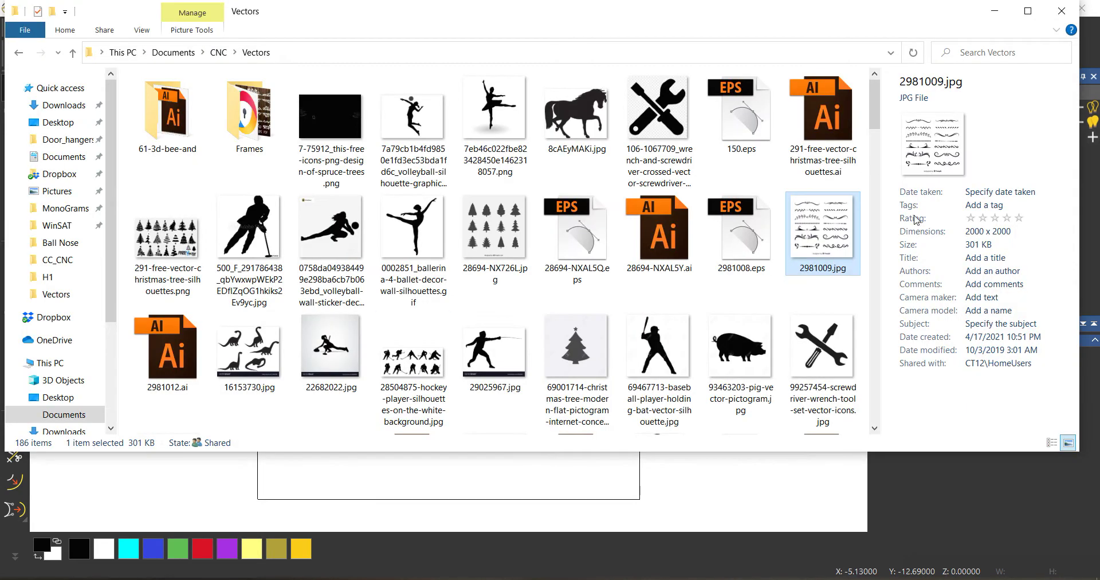
# Drag 2981009.jpg from Explorer onto the Carveco Maker+ canvas to import the ornament sheet.
pyautogui.moveTo(829, 218); pyautogui.dragTo(464, 493)
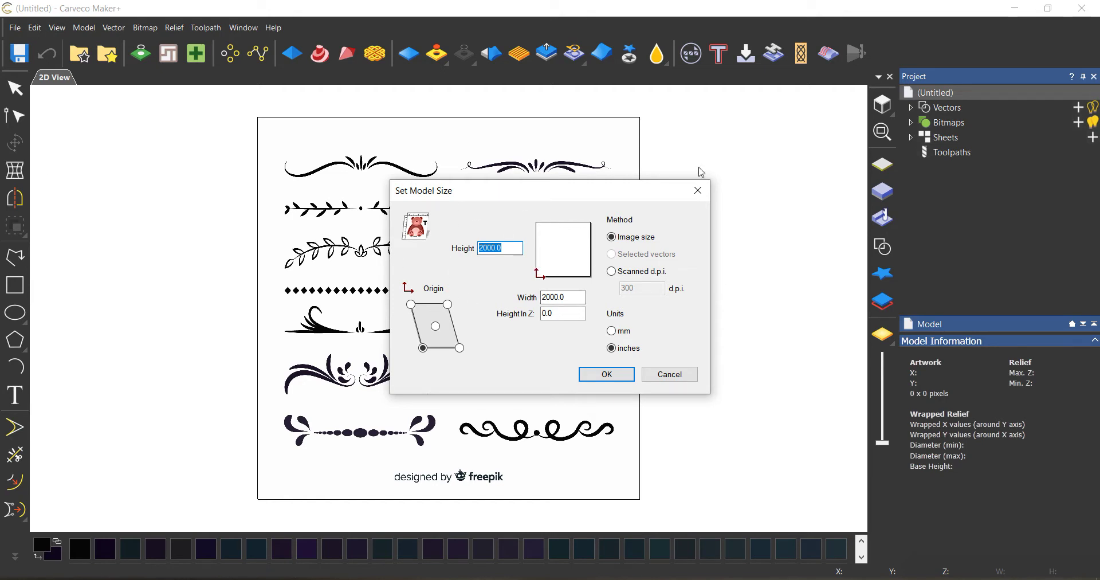
# Set the model to 20 x 20 inches using Image size in inches, and confirm.
pyautogui.write('20')
pyautogui.click(595, 377)
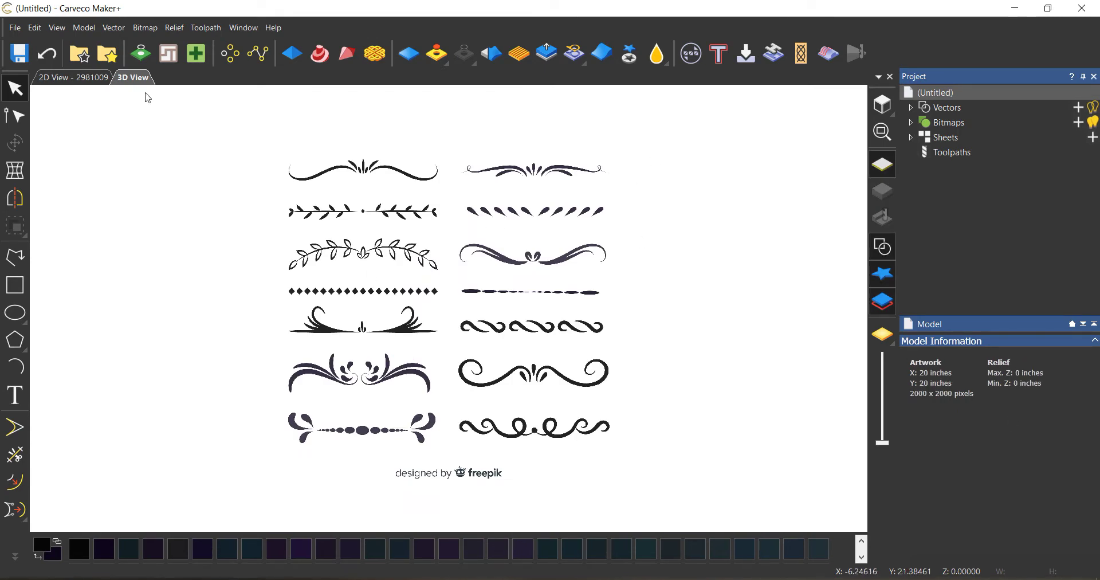
# Reduce the ornament image to 2 colours with Bitmap to Vector's Reduce Colours slider.
pyautogui.click(139, 55)
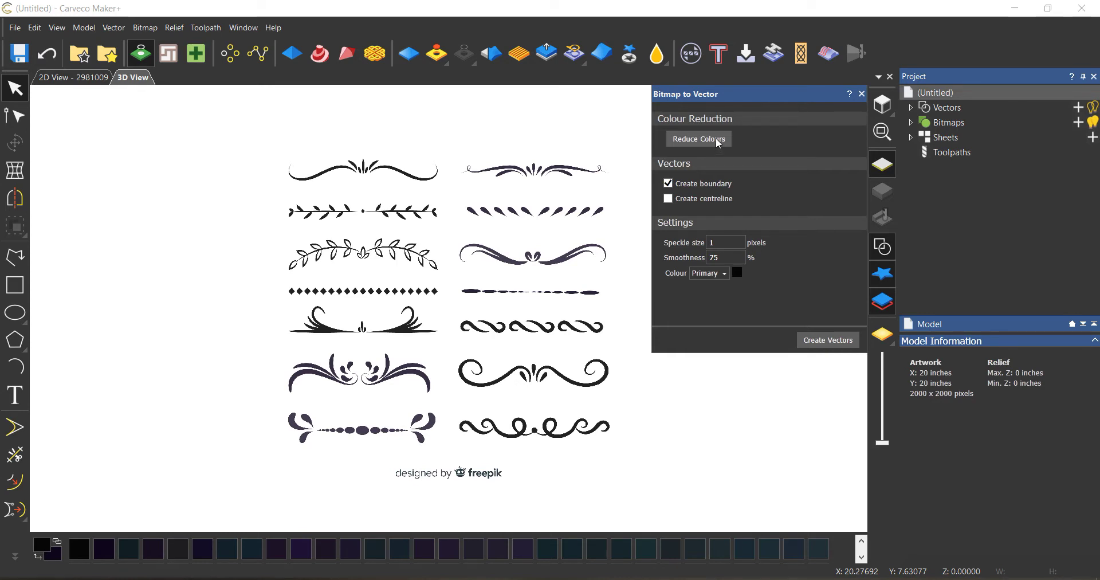
pyautogui.scroll(10, 514, 283)
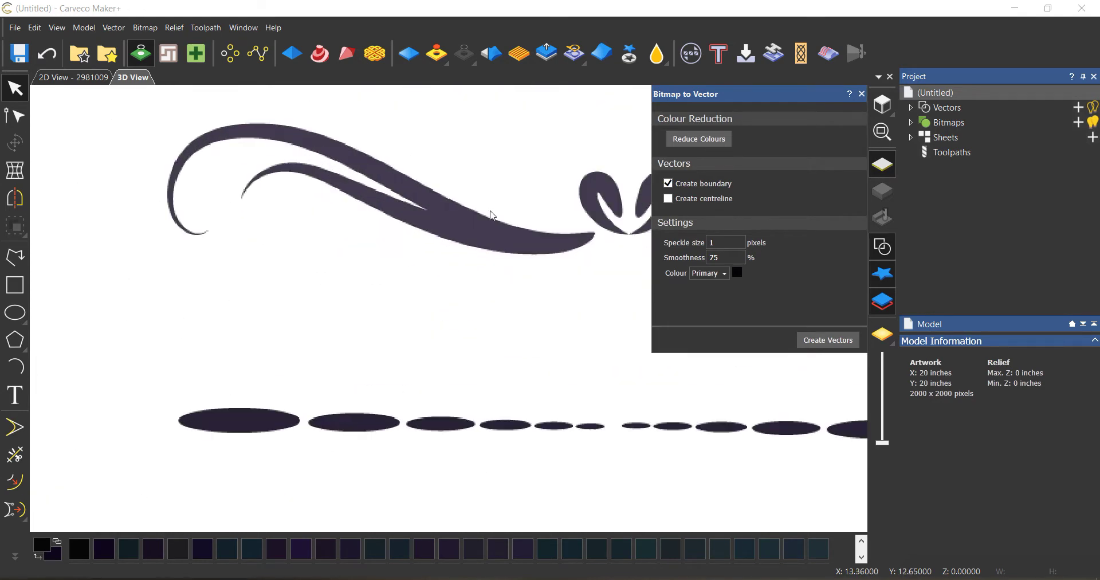
pyautogui.scroll(3, 457, 243)
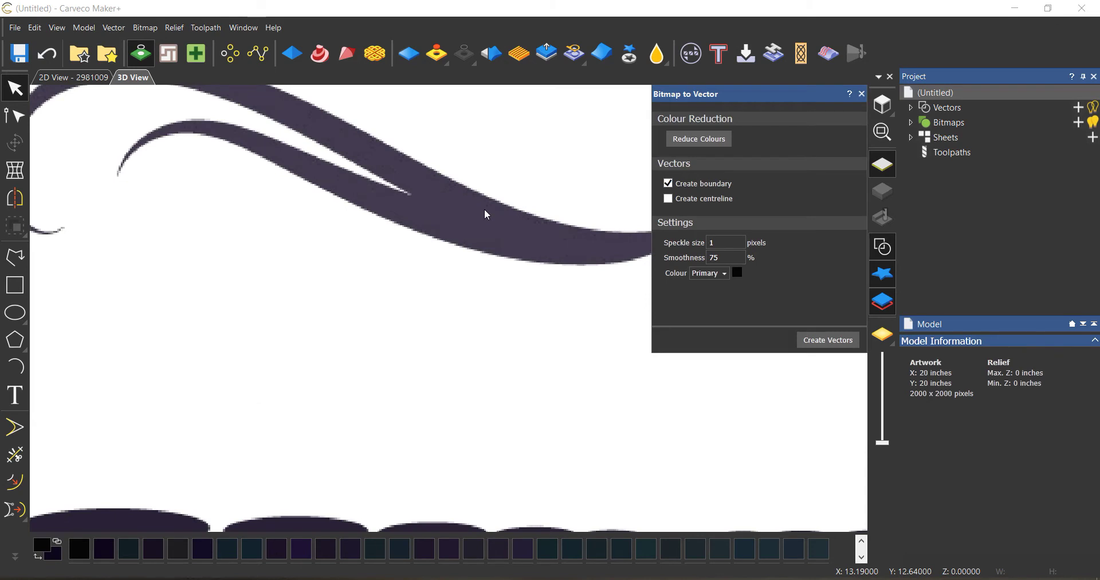
pyautogui.scroll(-5, 486, 216)
pyautogui.scroll(2, 461, 307)
pyautogui.scroll(2, 381, 420)
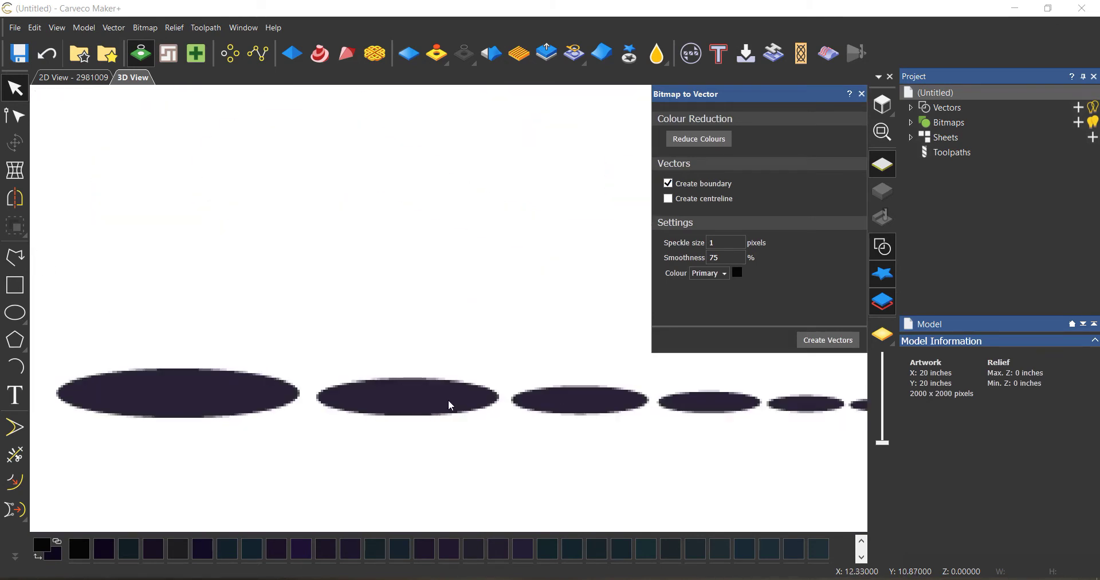
pyautogui.scroll(-6, 384, 407)
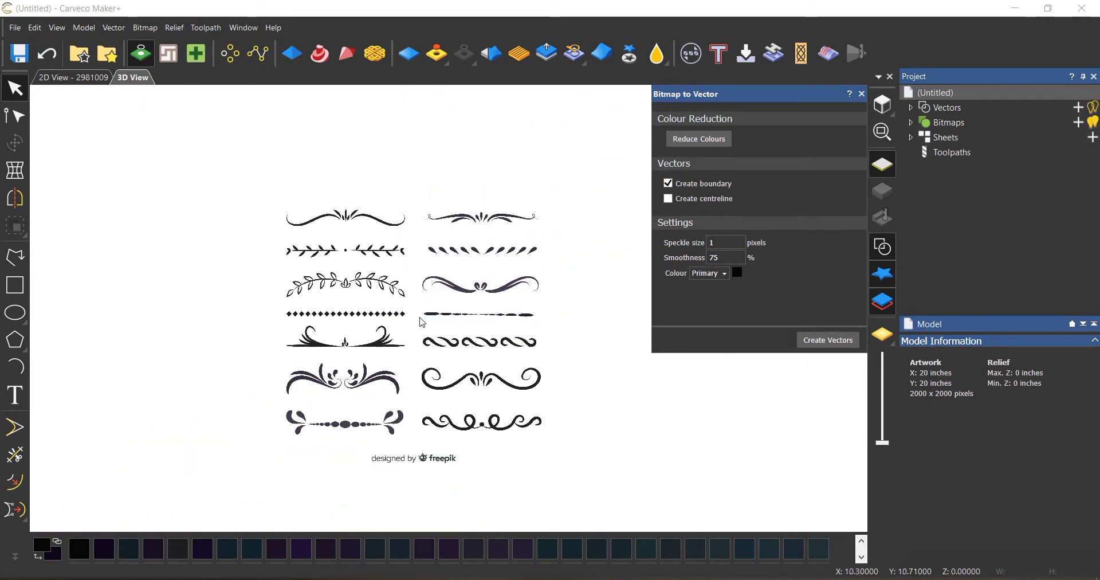
pyautogui.scroll(2, 424, 322)
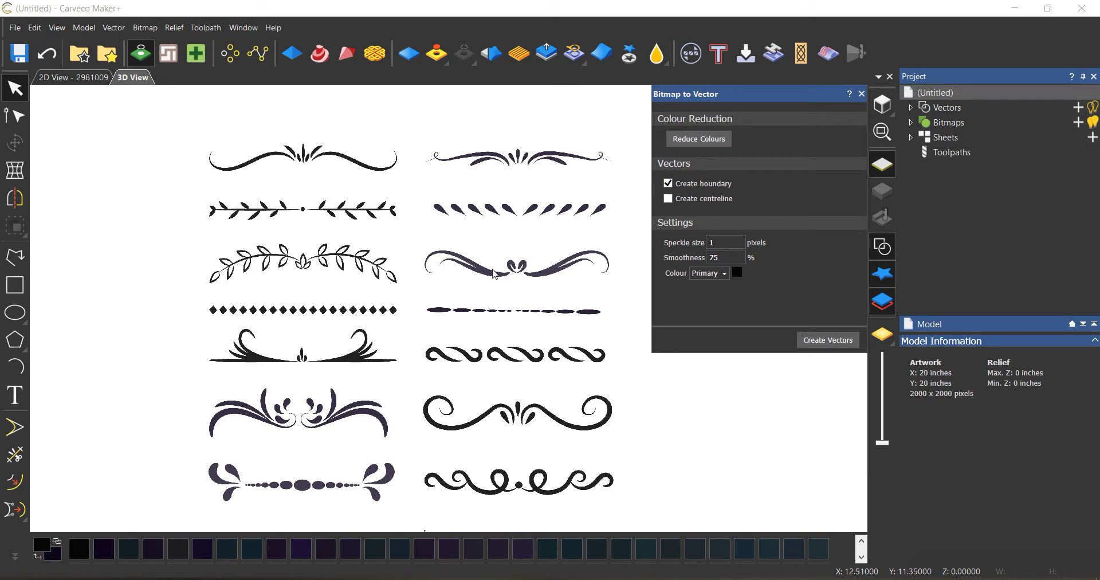
pyautogui.click(689, 144)
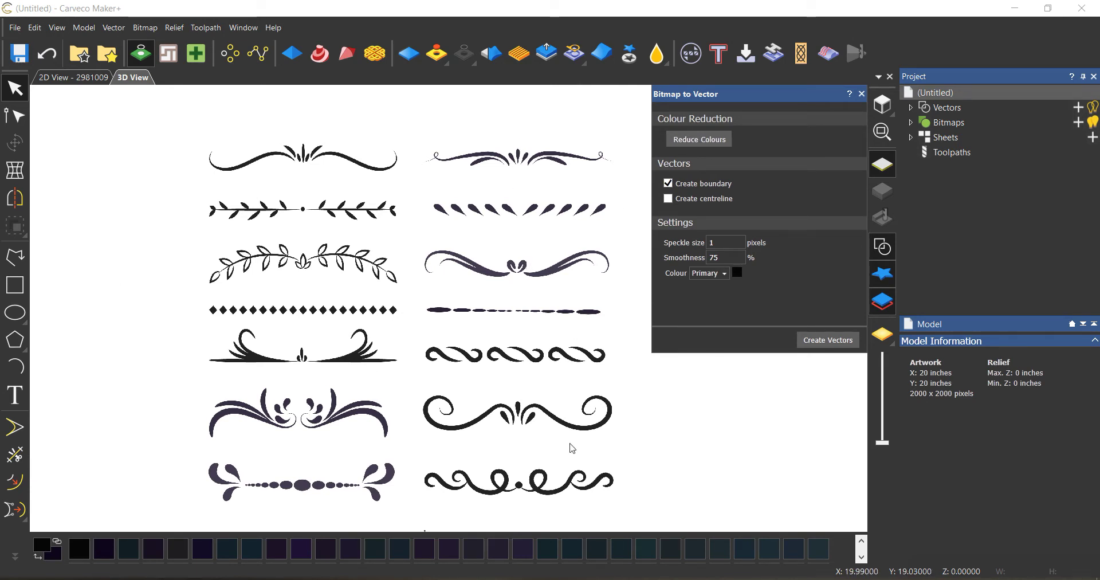
pyautogui.moveTo(611, 313); pyautogui.dragTo(485, 314)
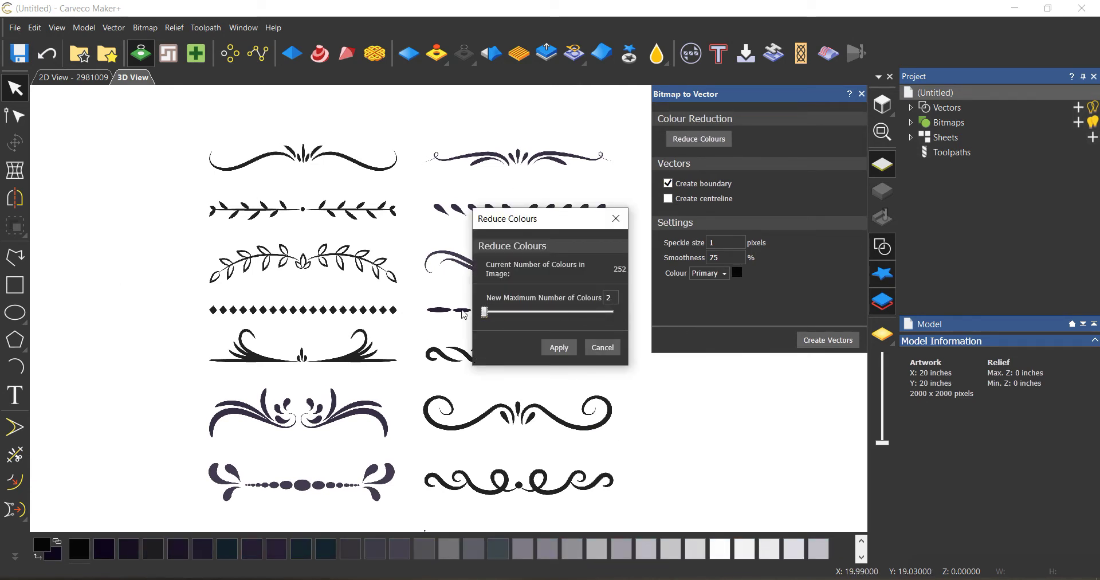
pyautogui.click(559, 347)
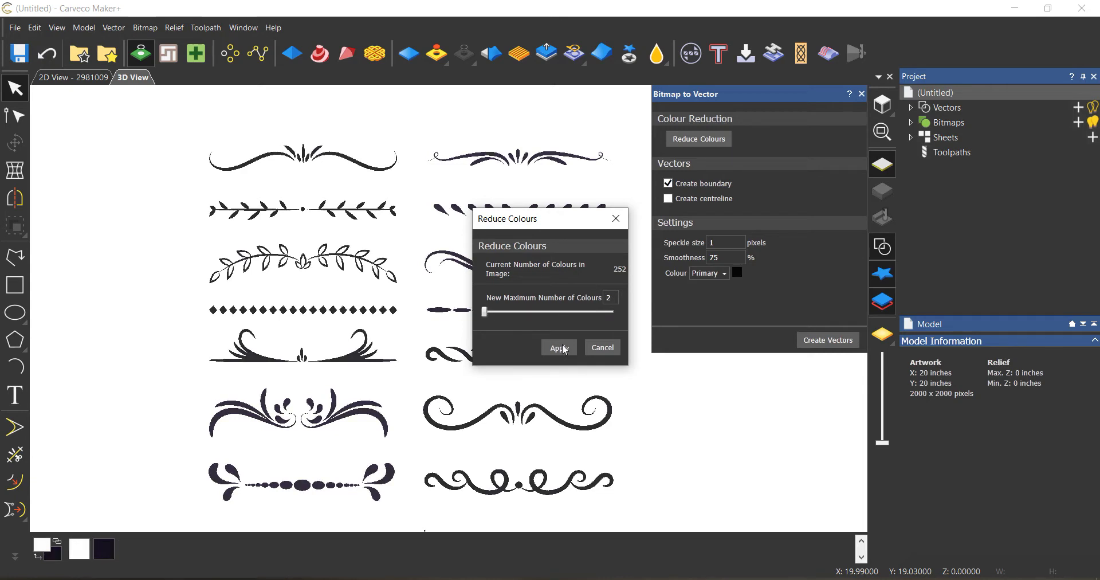
# Create vectors from the 2-colour ornament image and close the Bitmap to Vector panel.
pyautogui.click(829, 340)
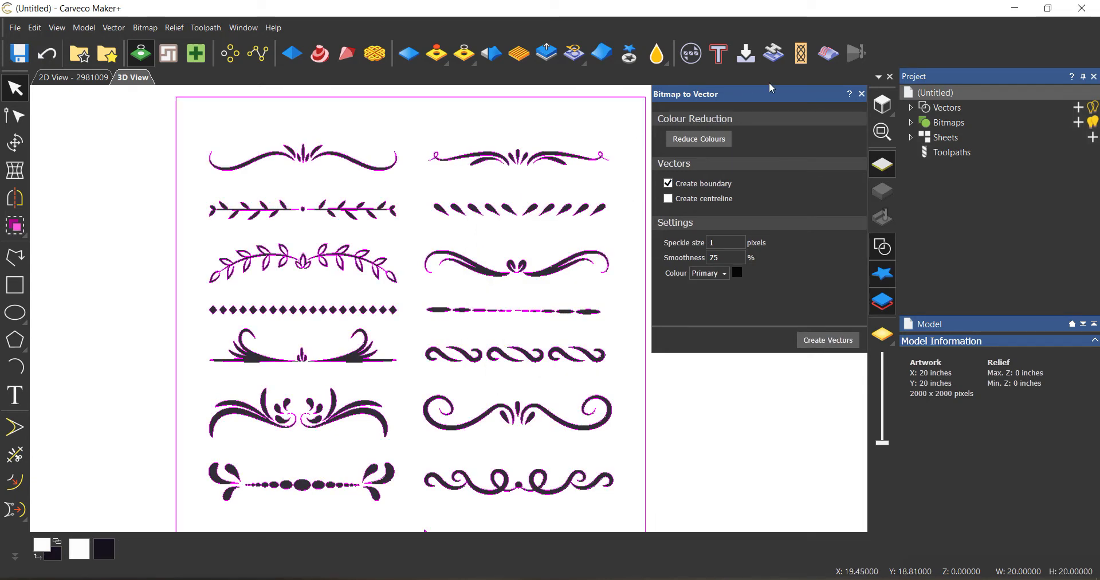
pyautogui.click(861, 94)
pyautogui.scroll(2, 519, 158)
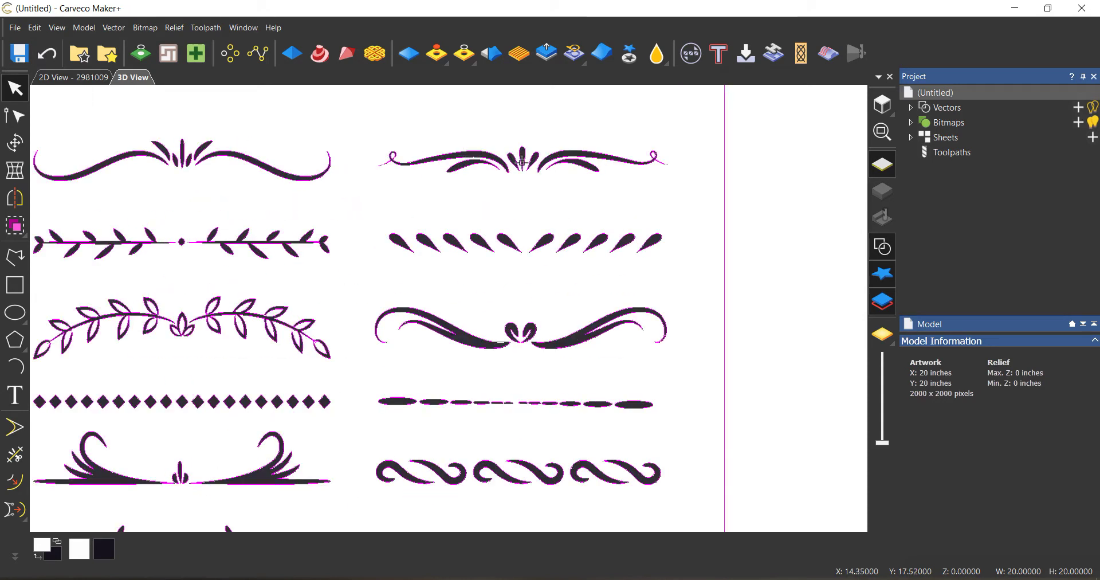
pyautogui.scroll(3, 522, 162)
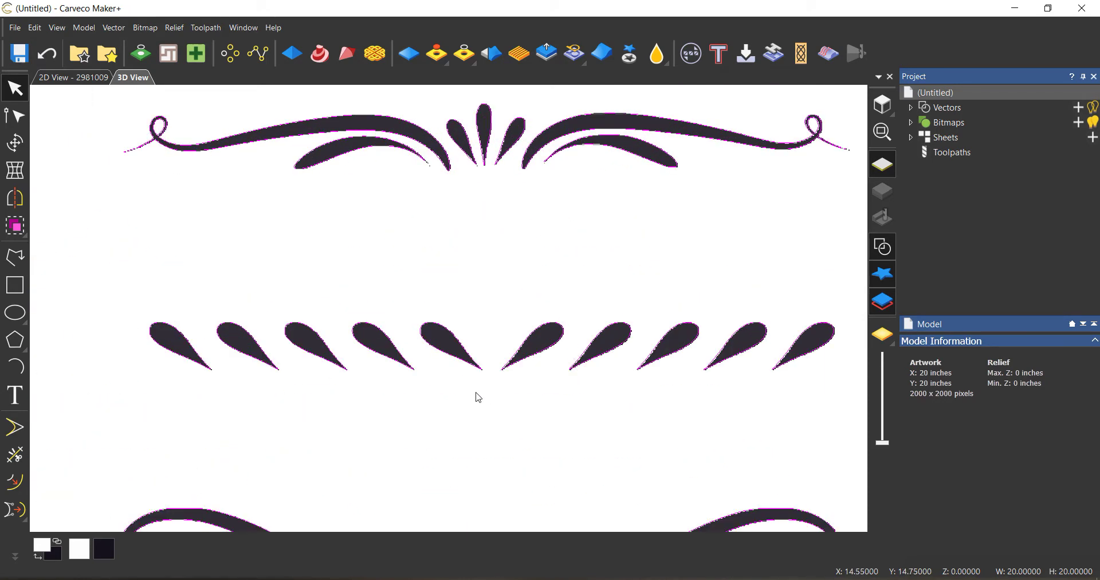
pyautogui.scroll(-5, 262, 446)
pyautogui.scroll(-2, 358, 414)
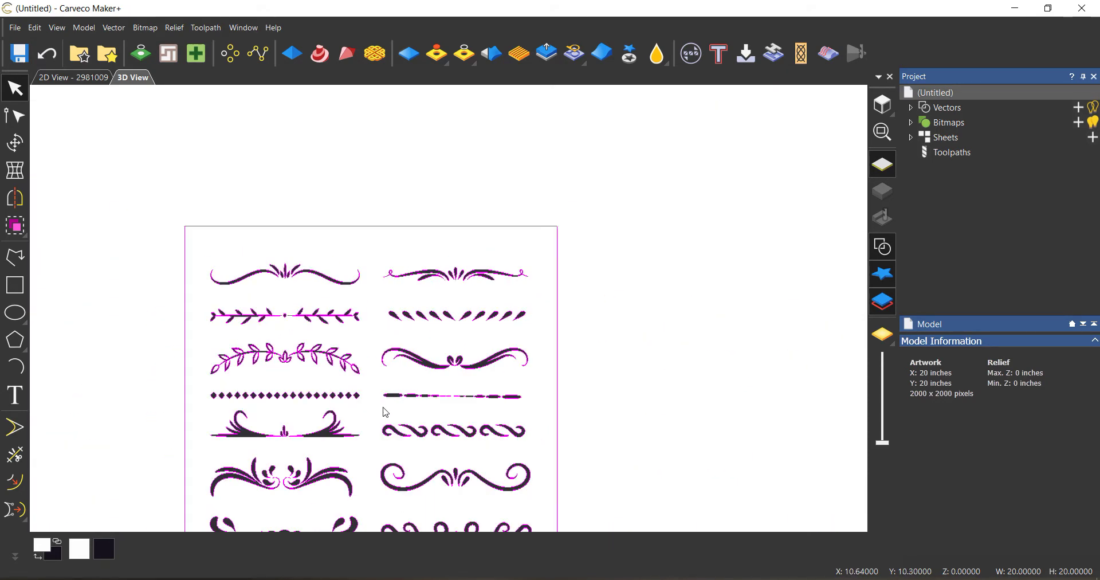
pyautogui.click(496, 192)
pyautogui.scroll(-2, 573, 332)
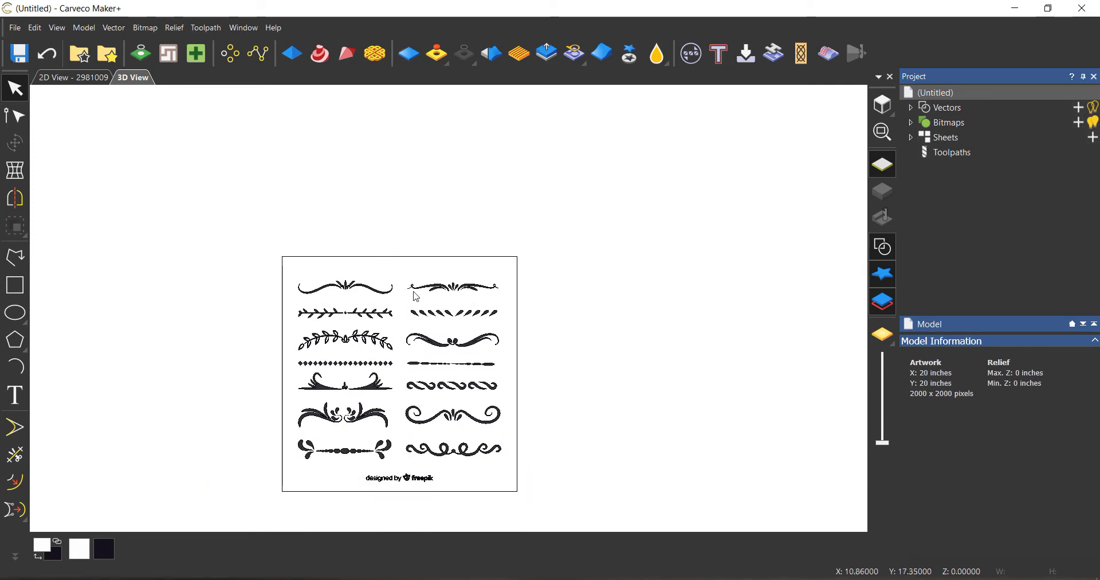
pyautogui.scroll(2, 446, 294)
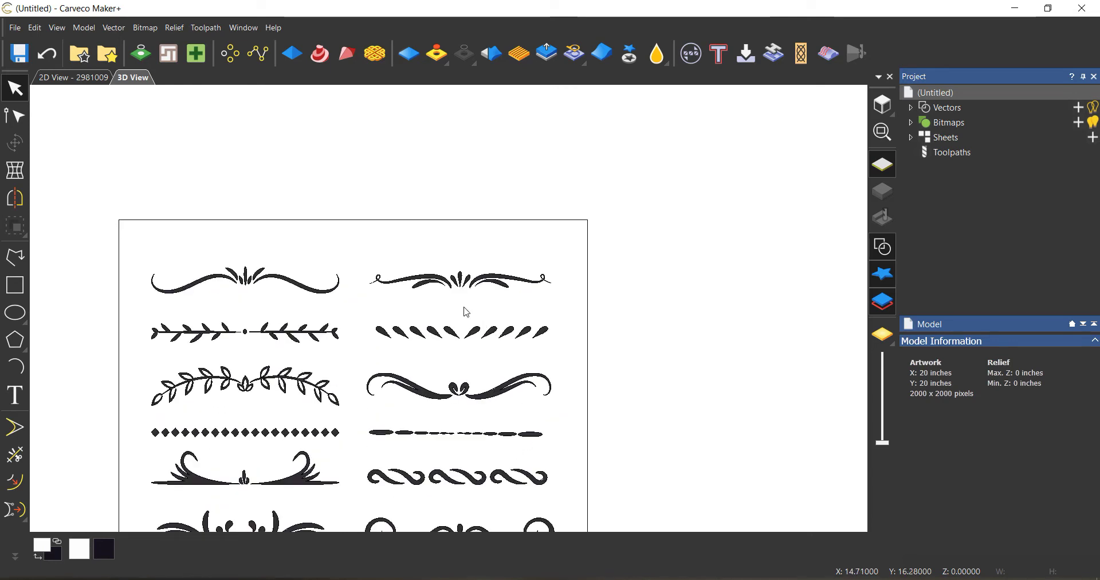
pyautogui.scroll(-4, 467, 312)
# Box-select the traced ornament outlines and move them left, clear of the image.
pyautogui.moveTo(508, 253); pyautogui.dragTo(315, 448)
pyautogui.moveTo(424, 344); pyautogui.dragTo(138, 321)
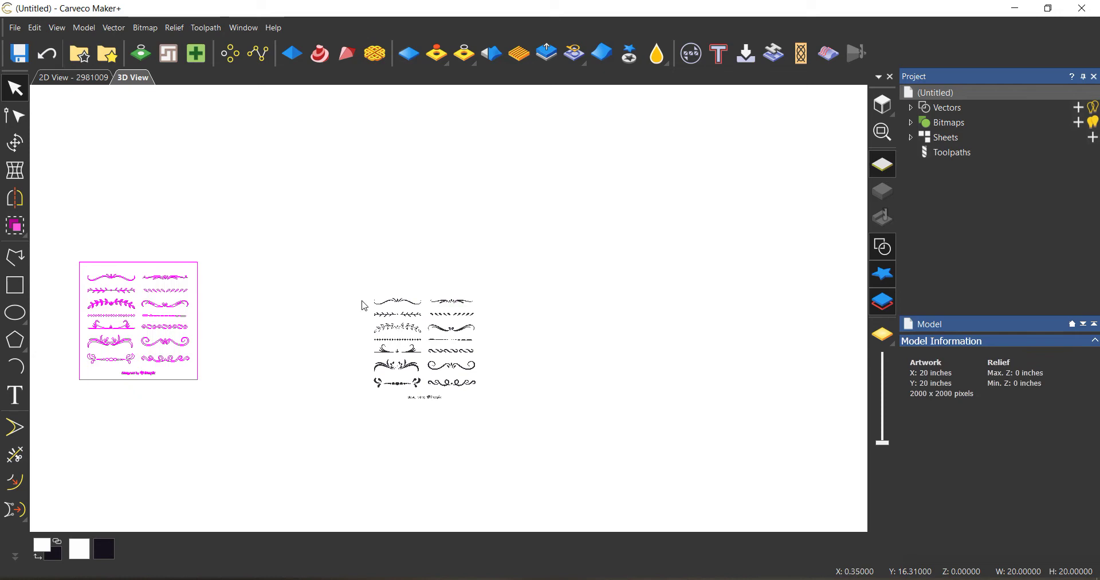
pyautogui.click(365, 305)
pyautogui.scroll(2, 450, 362)
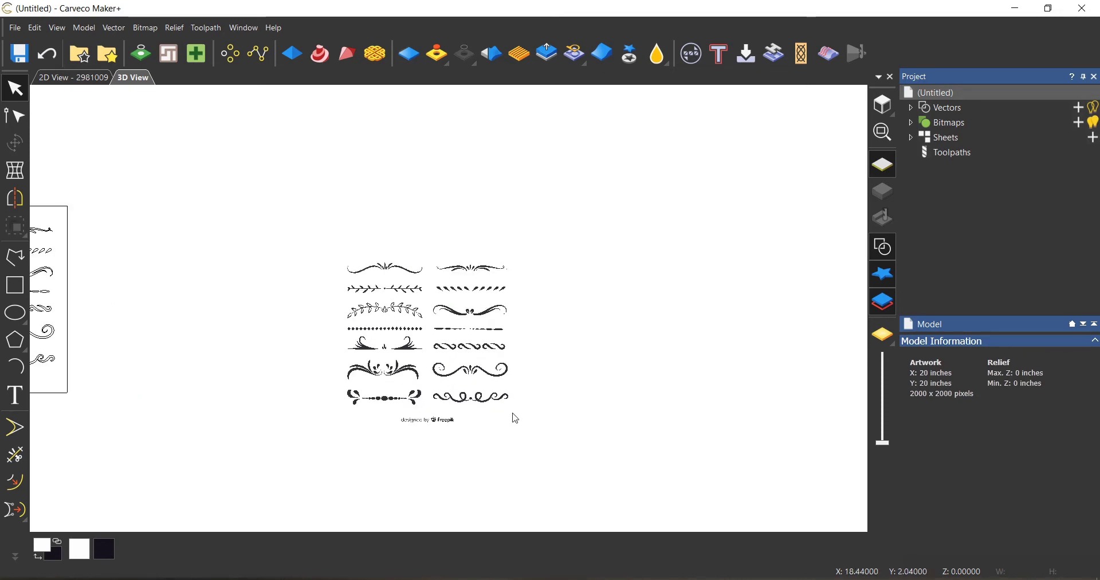
# Apply Bitmap > Clear twice to wipe the ornament bitmap, leaving only vectors.
pyautogui.click(143, 27)
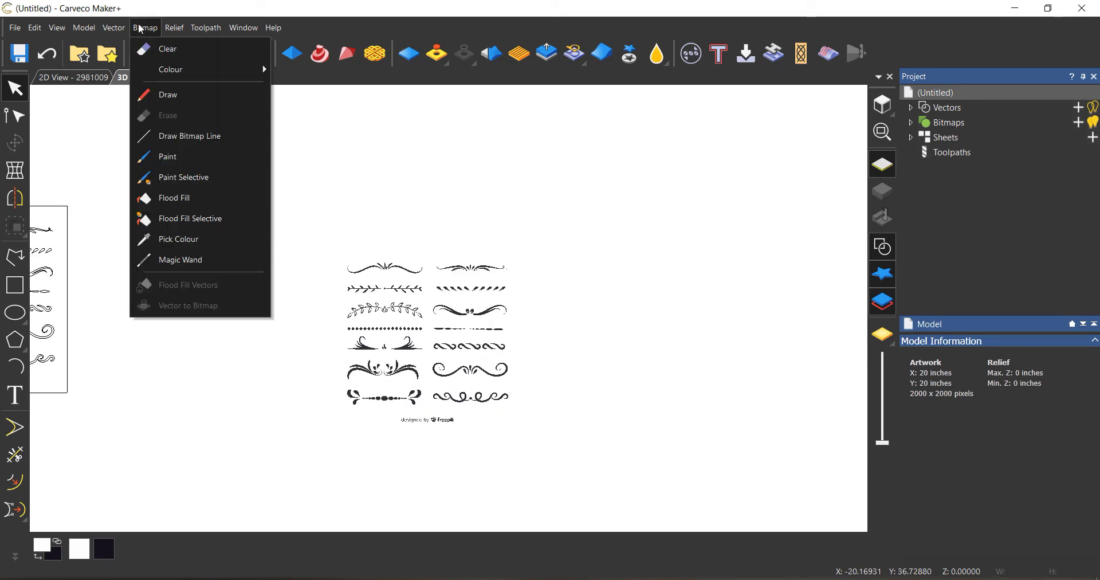
pyautogui.click(157, 53)
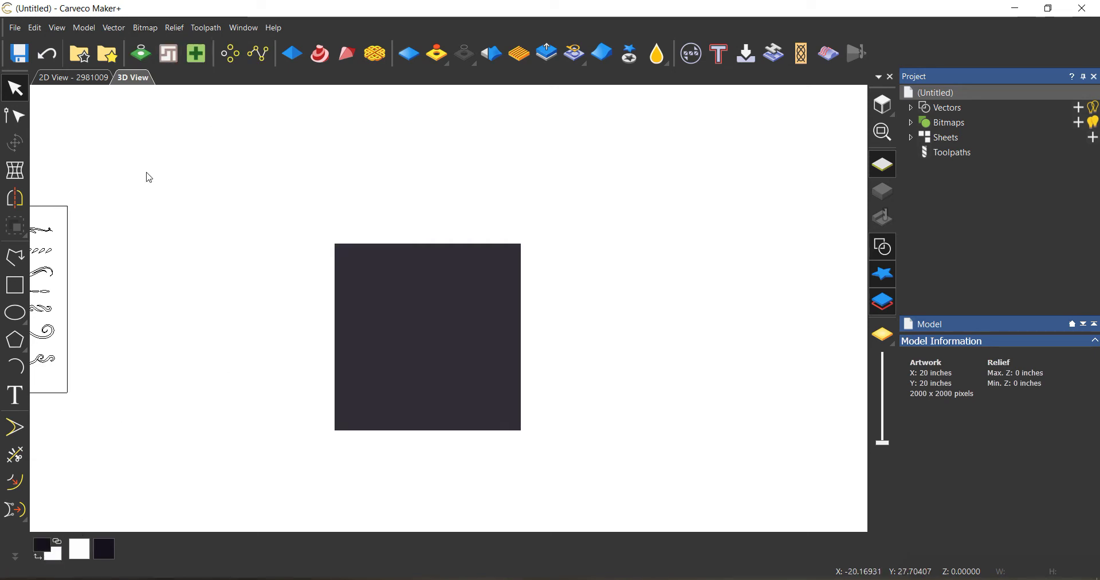
pyautogui.click(147, 28)
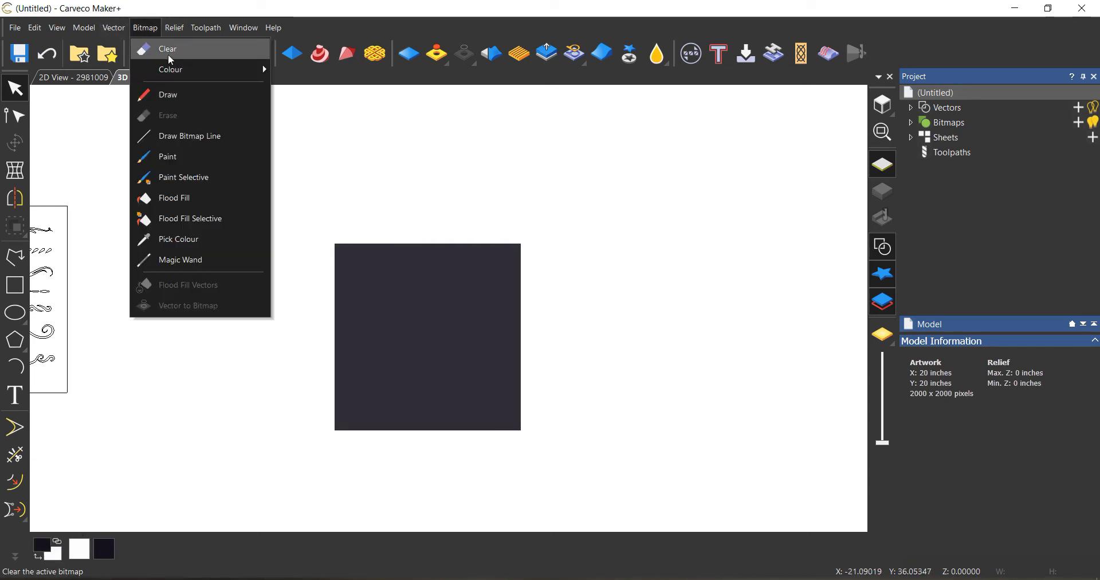
pyautogui.click(168, 53)
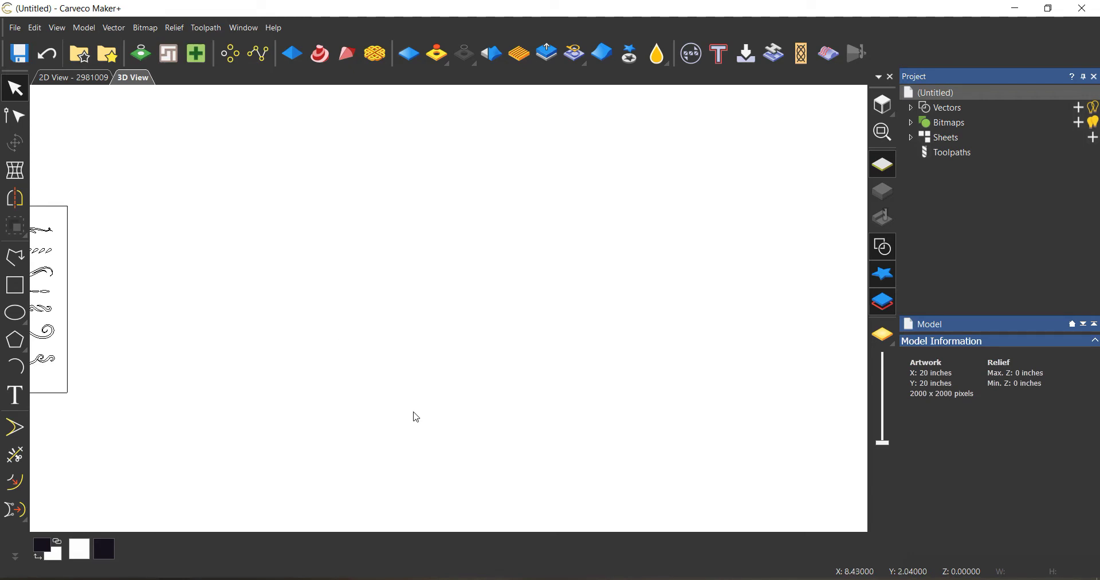
pyautogui.scroll(-5, 420, 400)
pyautogui.scroll(2, 418, 398)
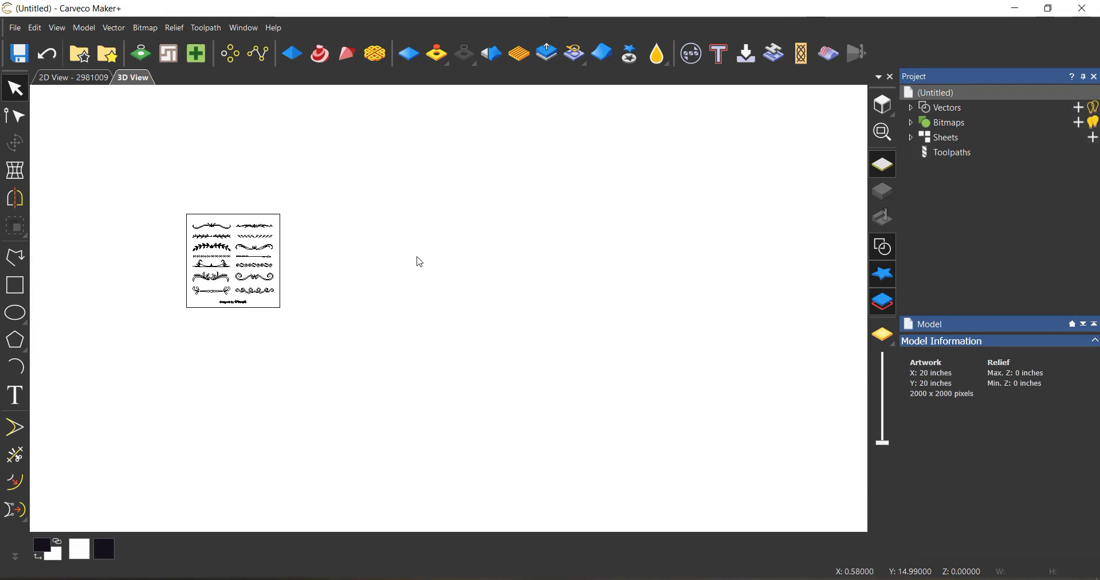
pyautogui.scroll(-5, 420, 262)
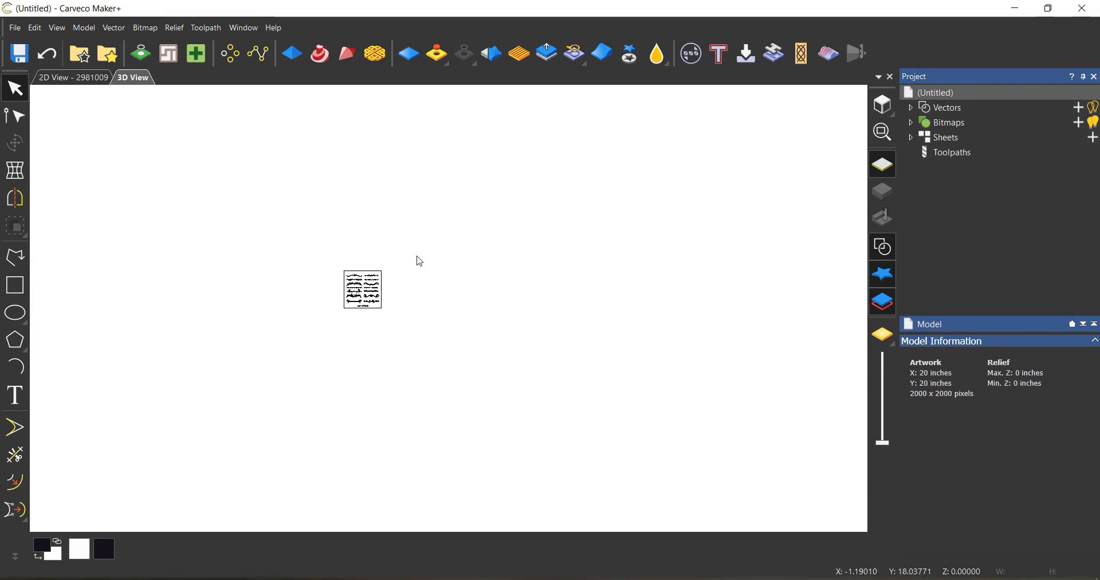
pyautogui.moveTo(537, 243); pyautogui.dragTo(434, 410)
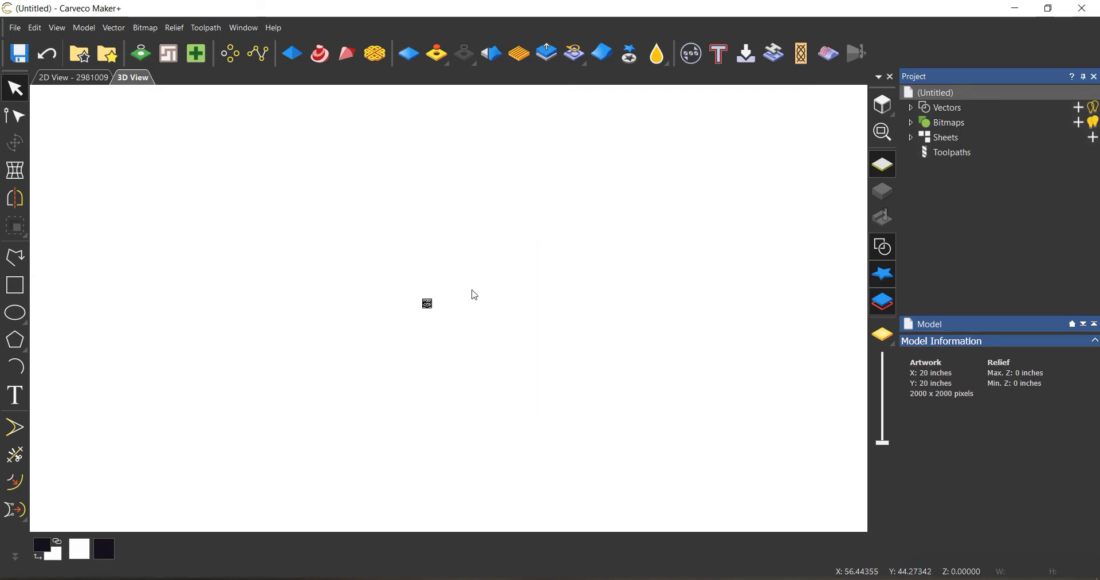
pyautogui.scroll(5, 473, 312)
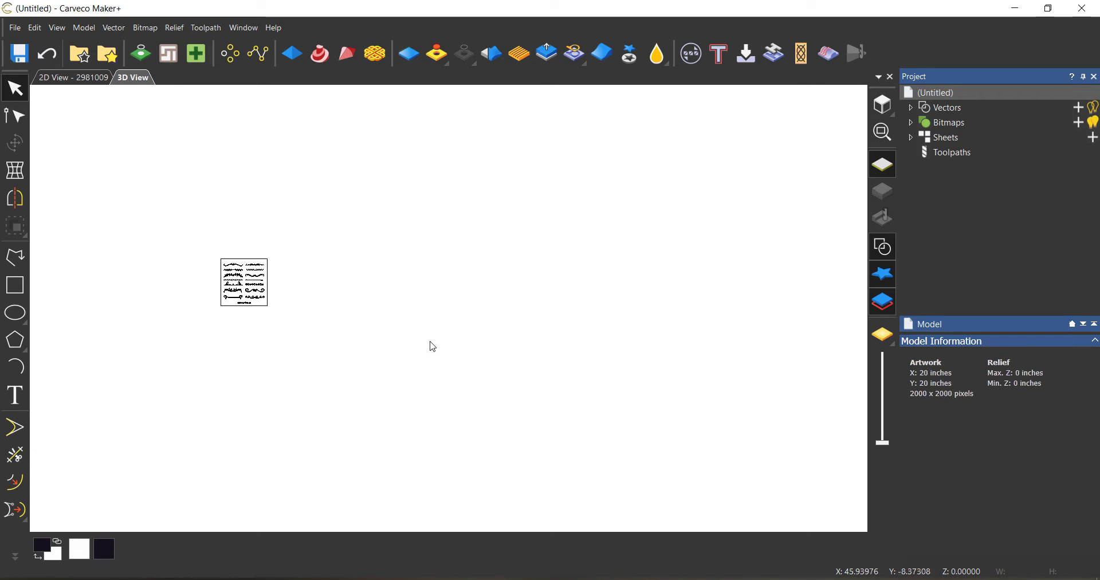
# Create an ellipse 12 inches wide and 8 inches high.
pyautogui.click(15, 313)
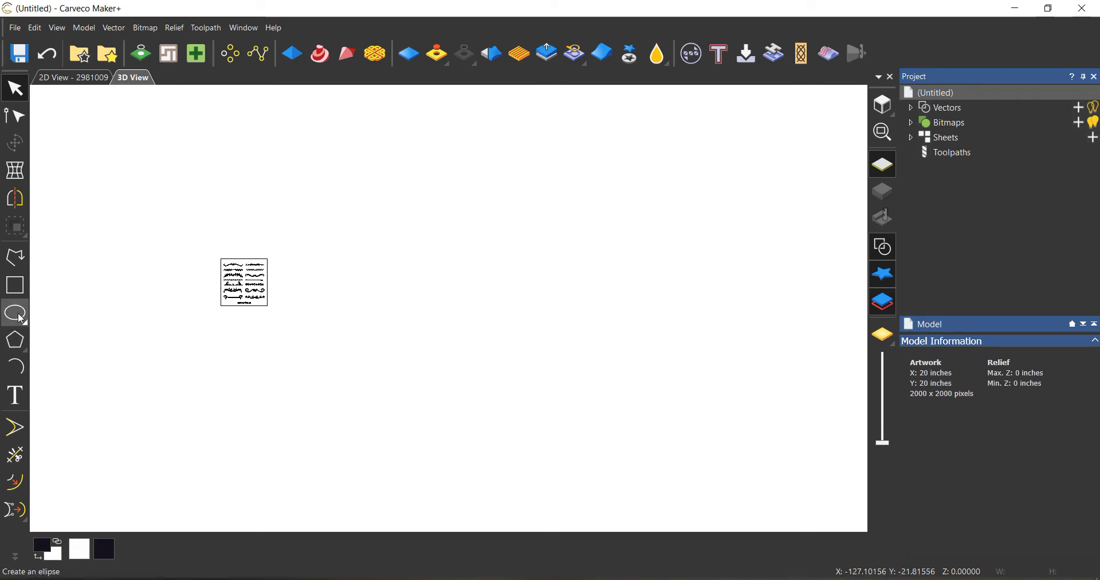
pyautogui.click(968, 189)
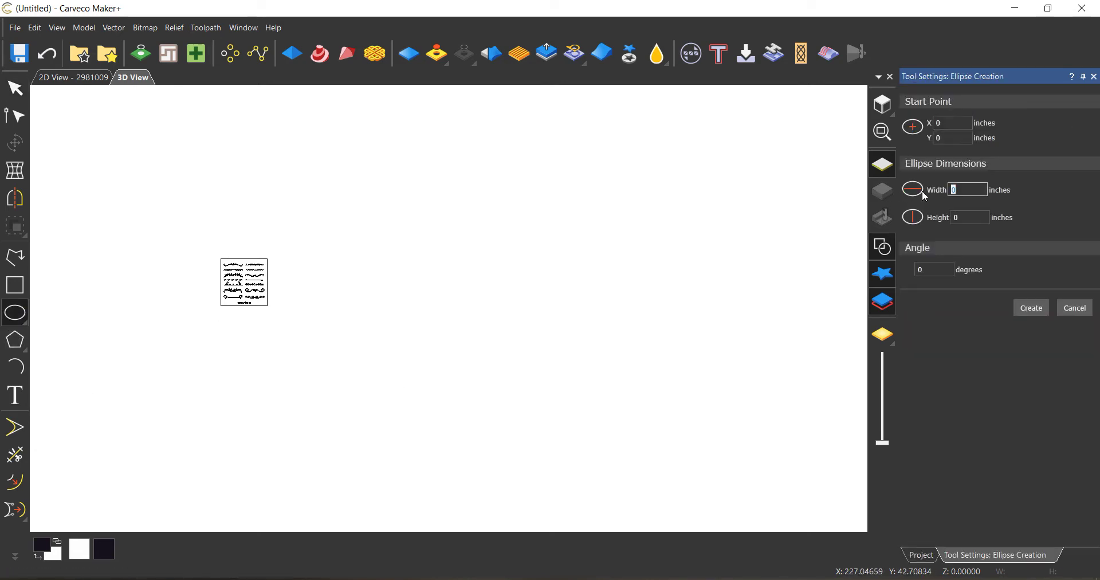
pyautogui.write('12')
pyautogui.press('Tab')
pyautogui.write('8')
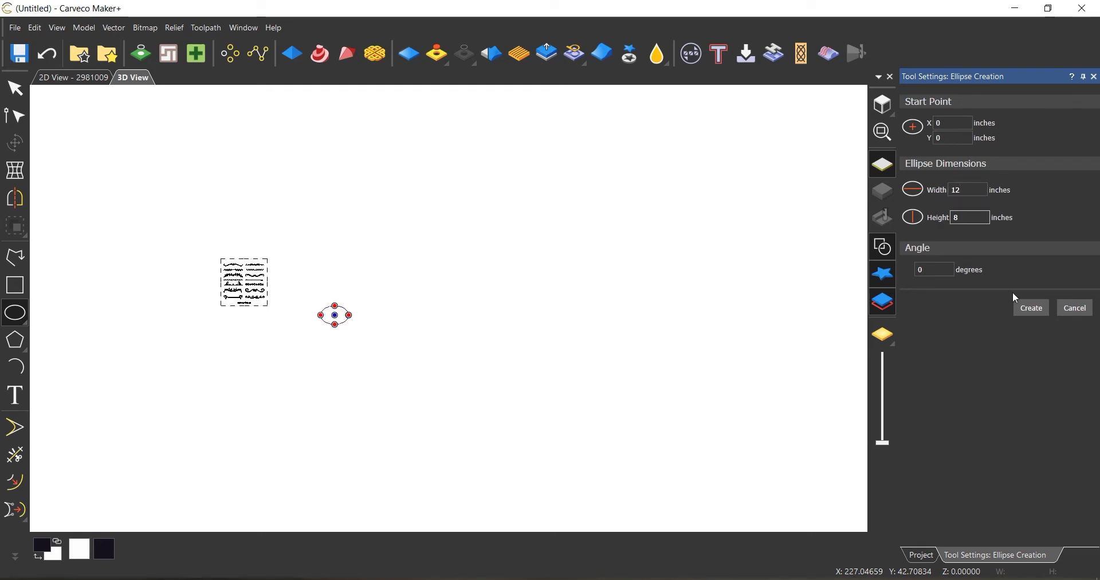
pyautogui.click(1035, 309)
# In 2D View, select the ellipse and centre it with Vector > Align > Centre in Model.
pyautogui.click(74, 77)
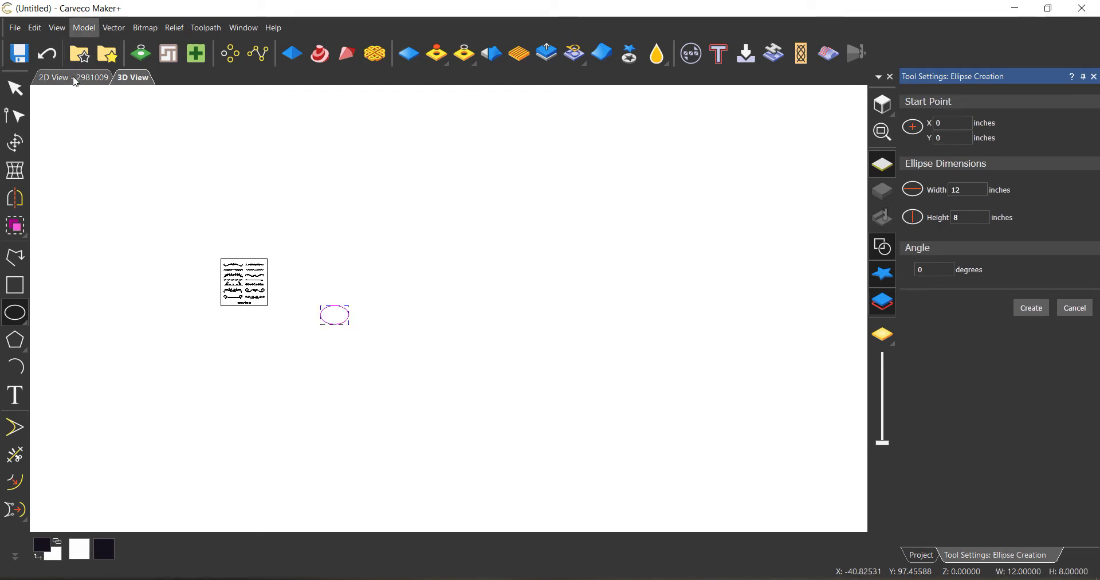
pyautogui.scroll(-2, 219, 428)
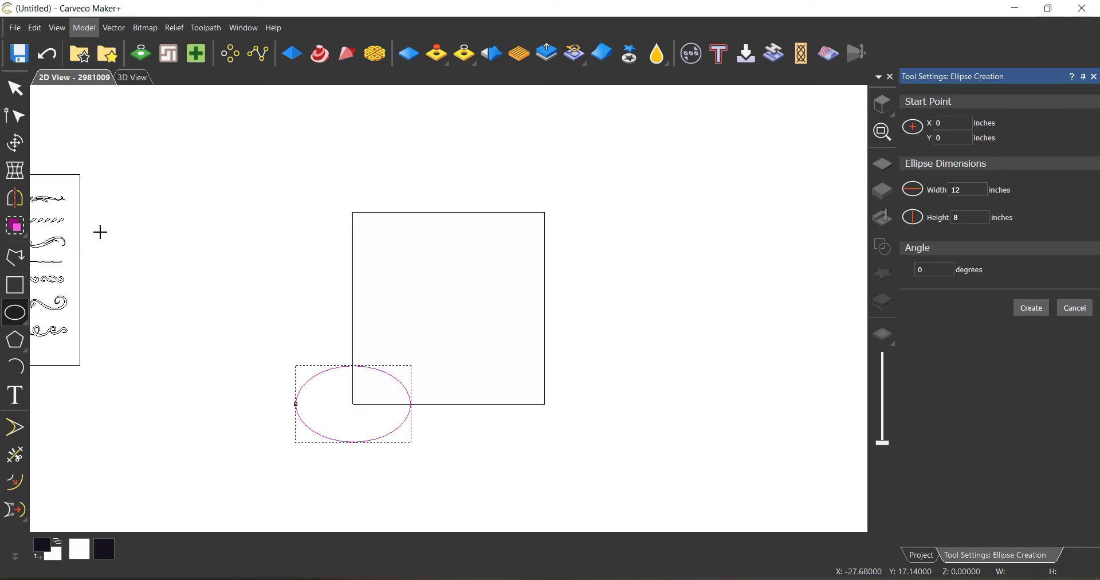
pyautogui.click(15, 88)
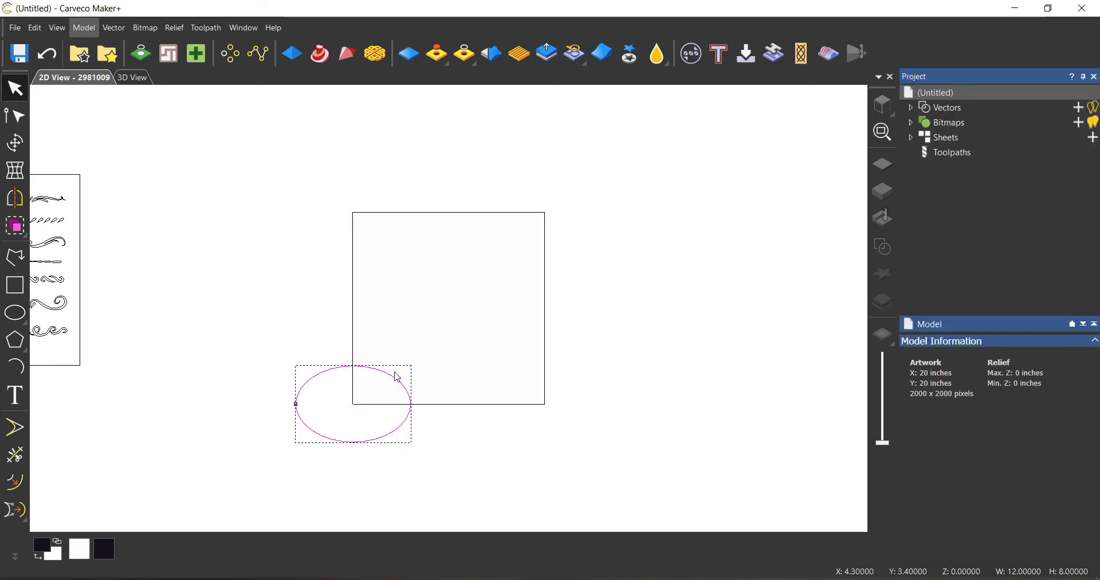
pyautogui.moveTo(416, 340); pyautogui.dragTo(245, 474)
pyautogui.click(85, 27)
pyautogui.click(114, 27)
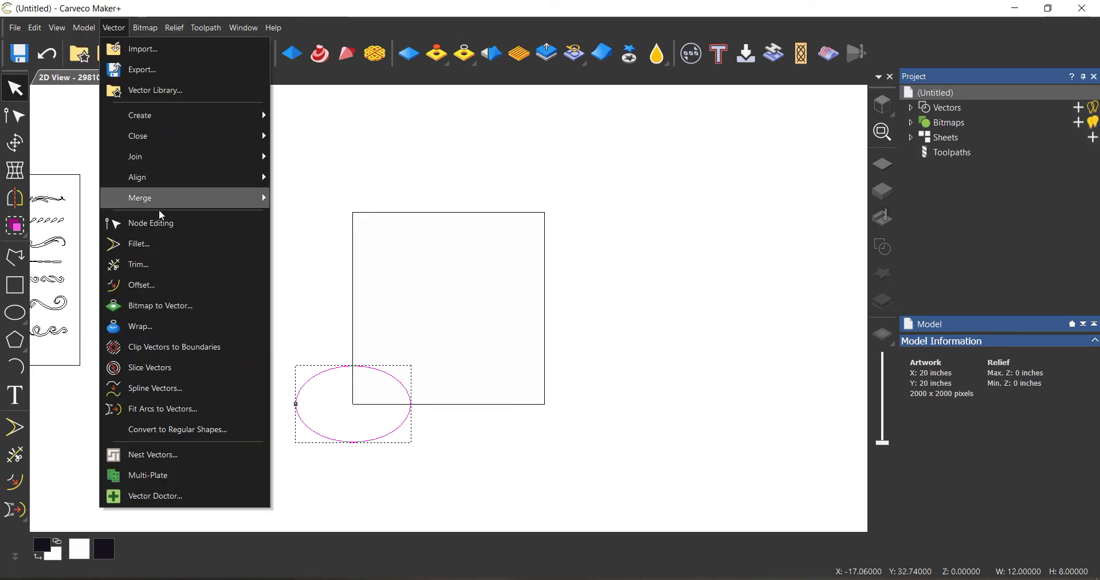
pyautogui.moveTo(162, 184)
pyautogui.click(342, 318)
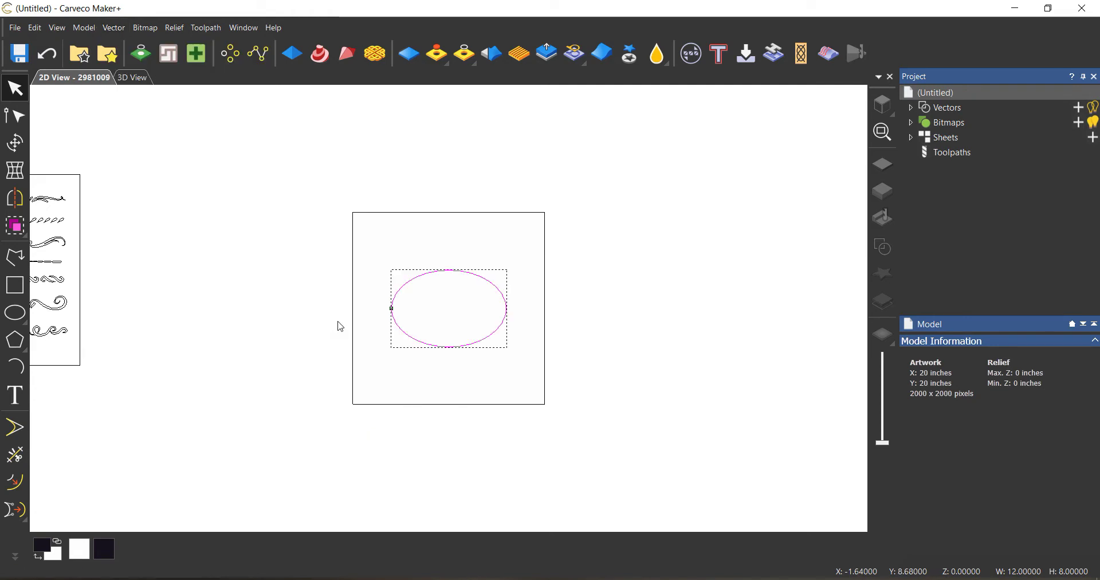
pyautogui.scroll(2, 441, 306)
pyautogui.scroll(1, 398, 376)
pyautogui.scroll(-2, 389, 401)
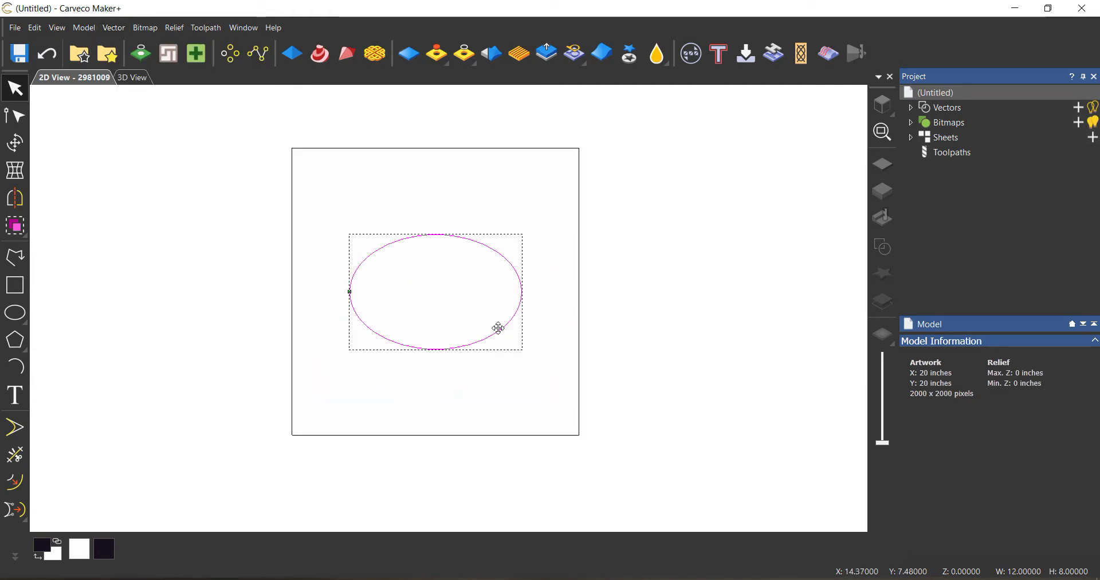
pyautogui.click(647, 284)
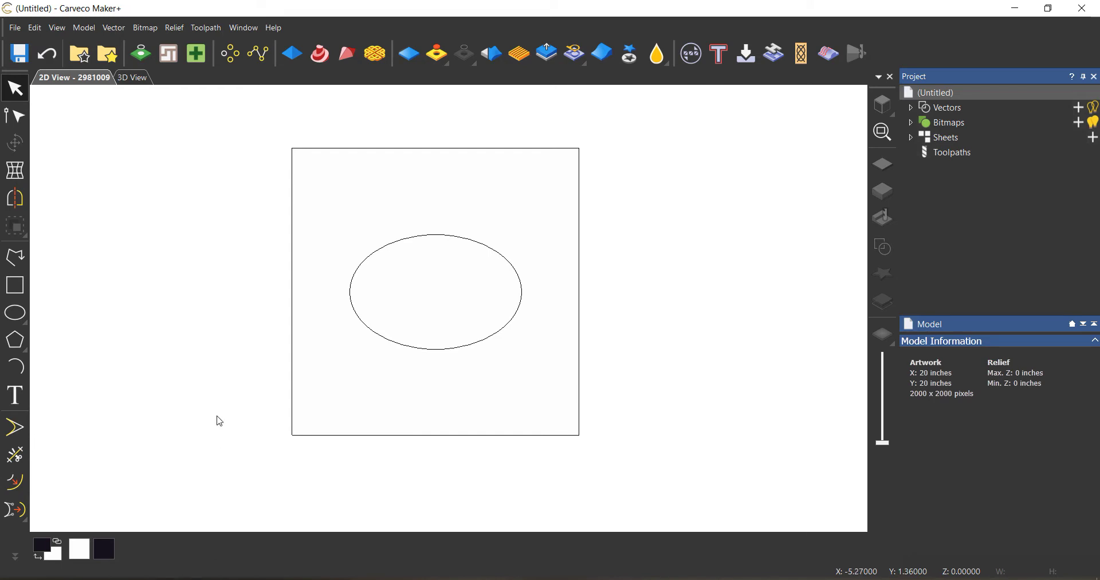
# Add the text WELCOME in the Engraver font just below the ellipse.
pyautogui.click(19, 402)
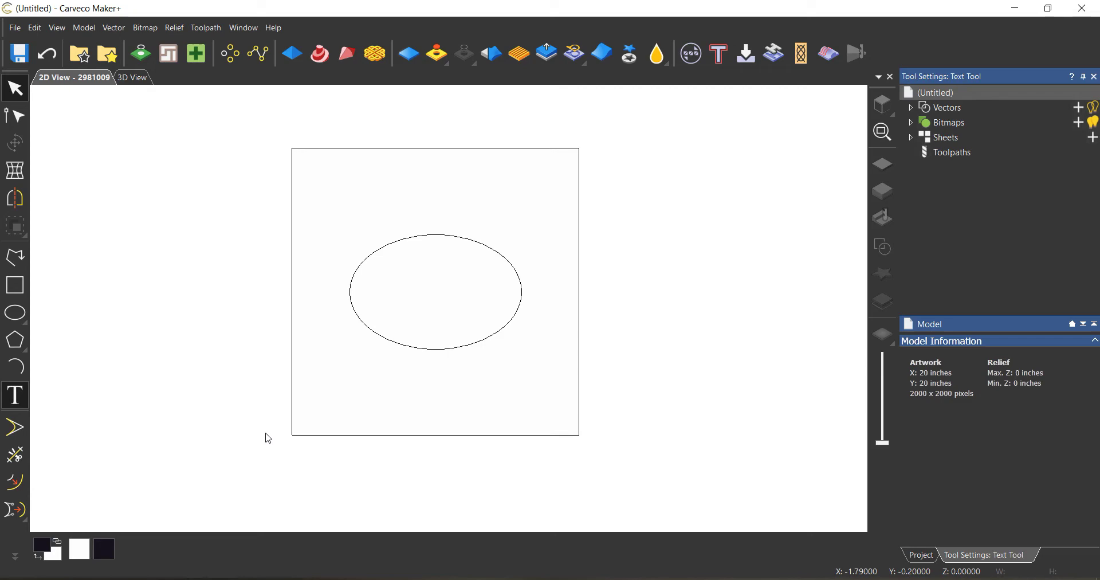
pyautogui.click(963, 123)
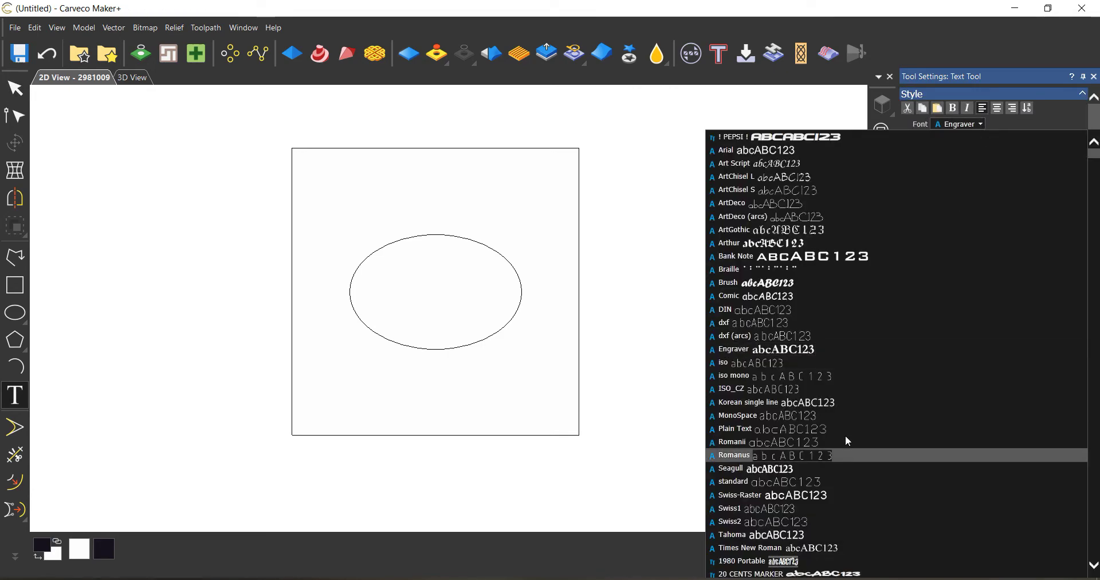
pyautogui.scroll(-3, 882, 473)
pyautogui.scroll(-15, 882, 476)
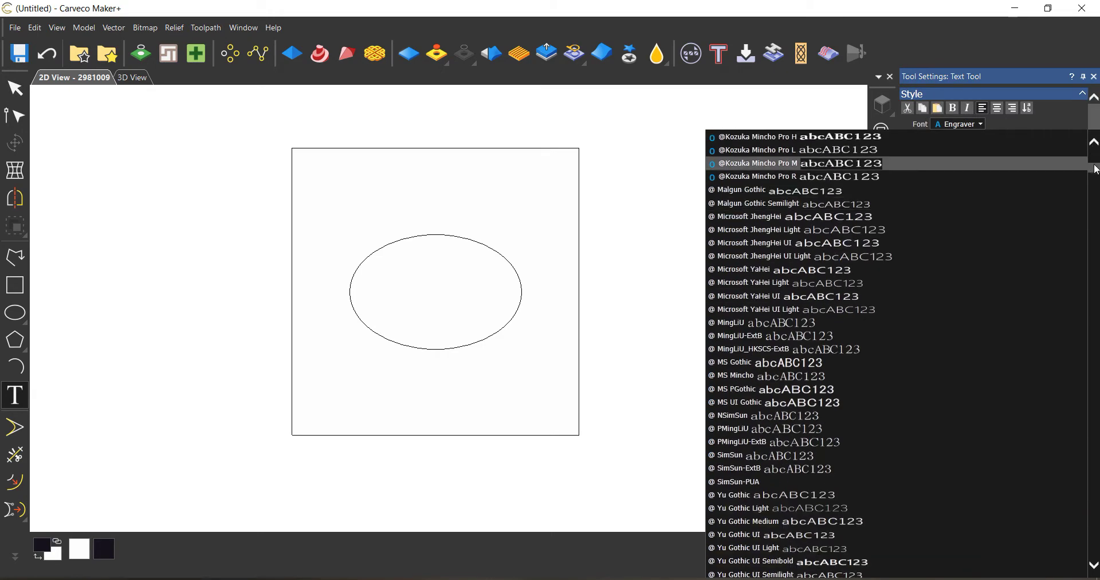
pyautogui.scroll(20, 882, 475)
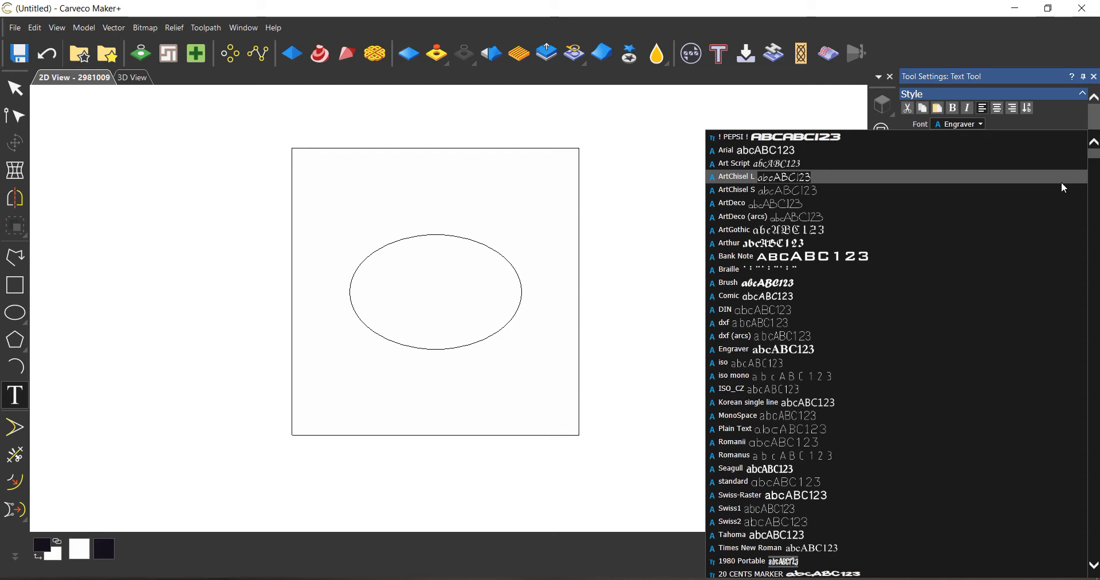
pyautogui.click(771, 351)
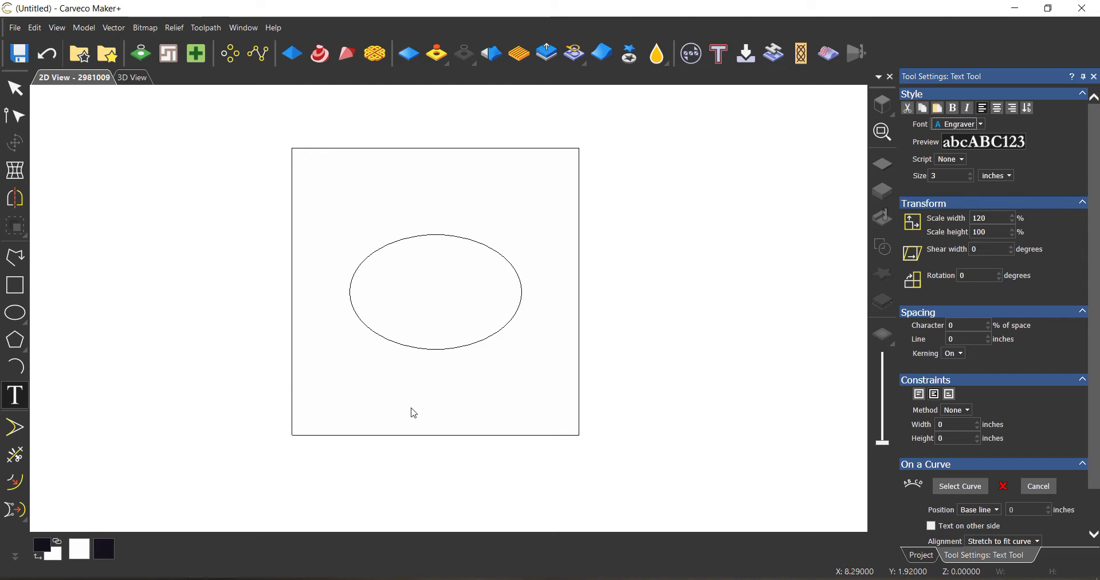
pyautogui.click(389, 425)
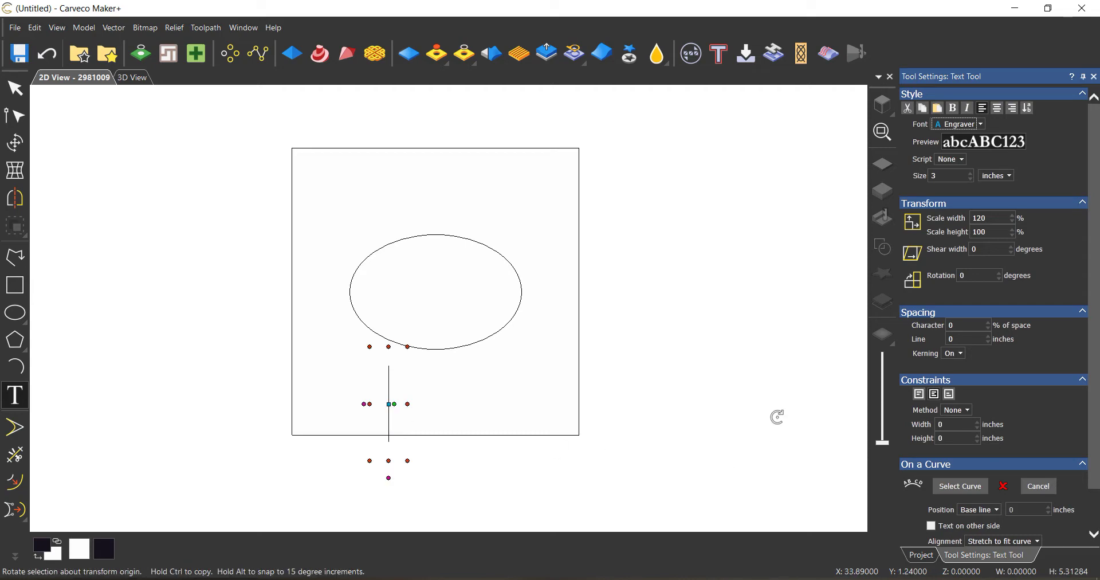
pyautogui.write('WE')
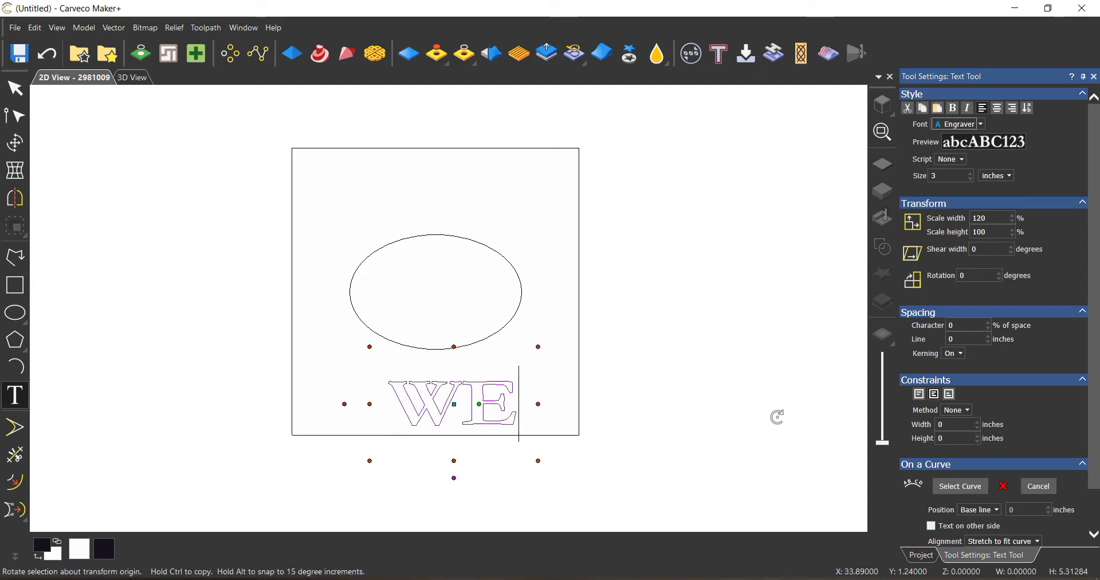
pyautogui.write('LCOME')
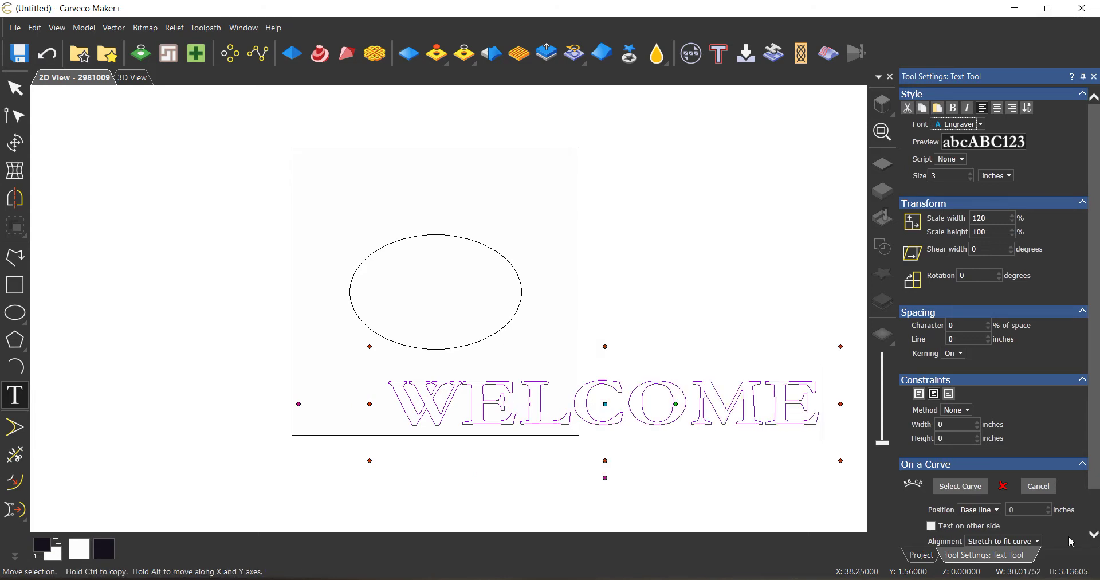
pyautogui.scroll(-2, 1096, 519)
pyautogui.click(1019, 535)
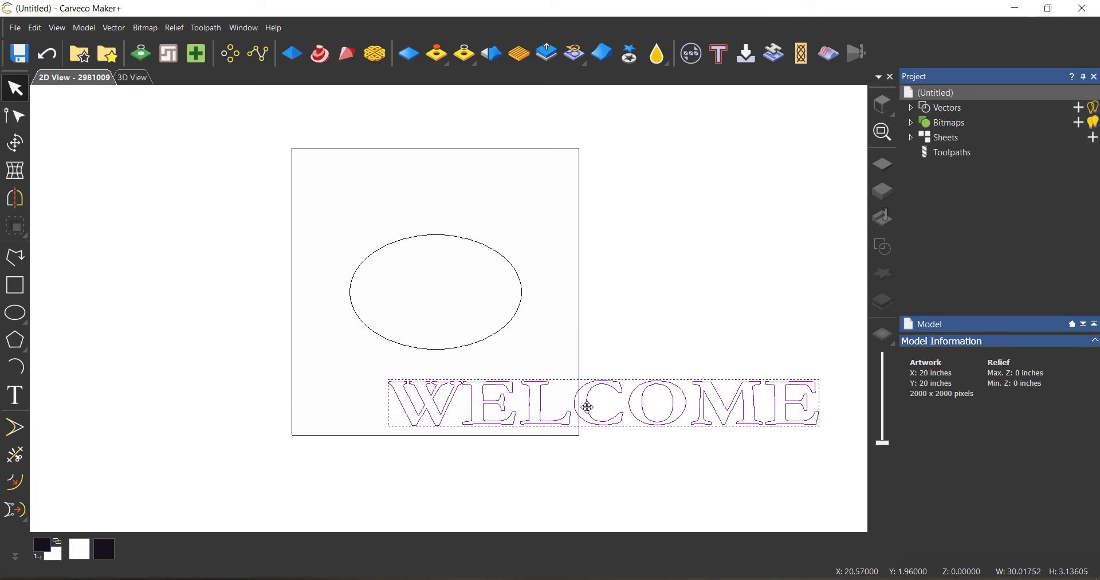
# Scale WELCOME down to about 10 inches wide and move it inside the ellipse.
pyautogui.moveTo(577, 395); pyautogui.dragTo(417, 288)
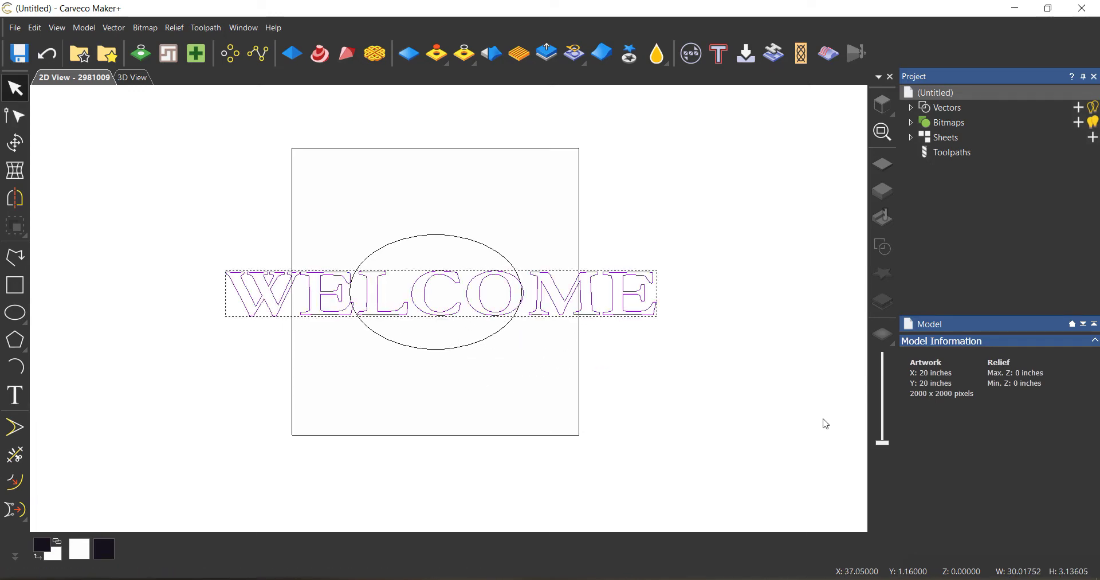
pyautogui.press('t')
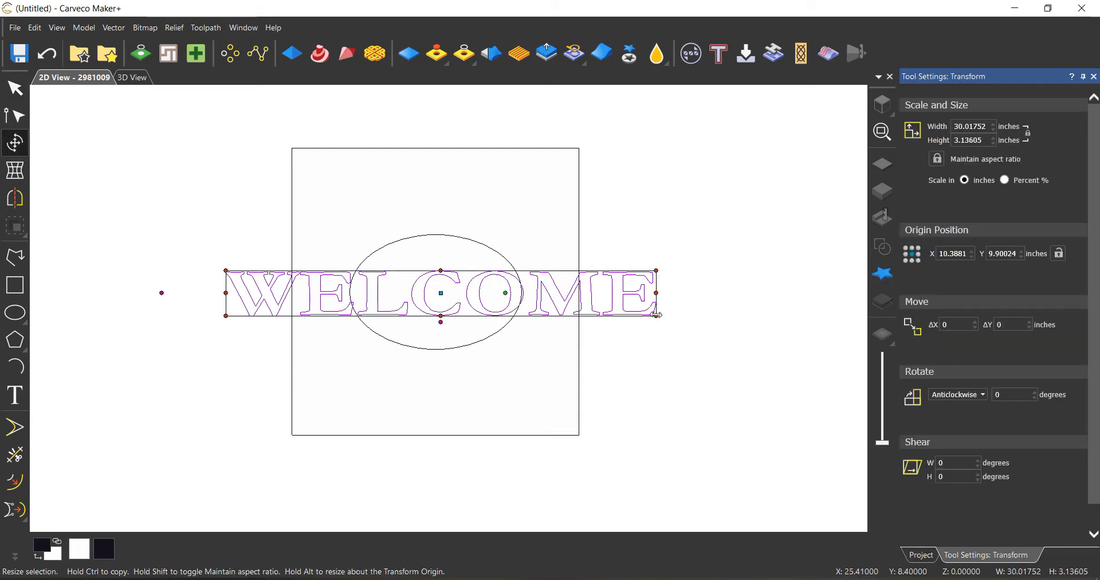
pyautogui.moveTo(657, 314); pyautogui.dragTo(371, 286)
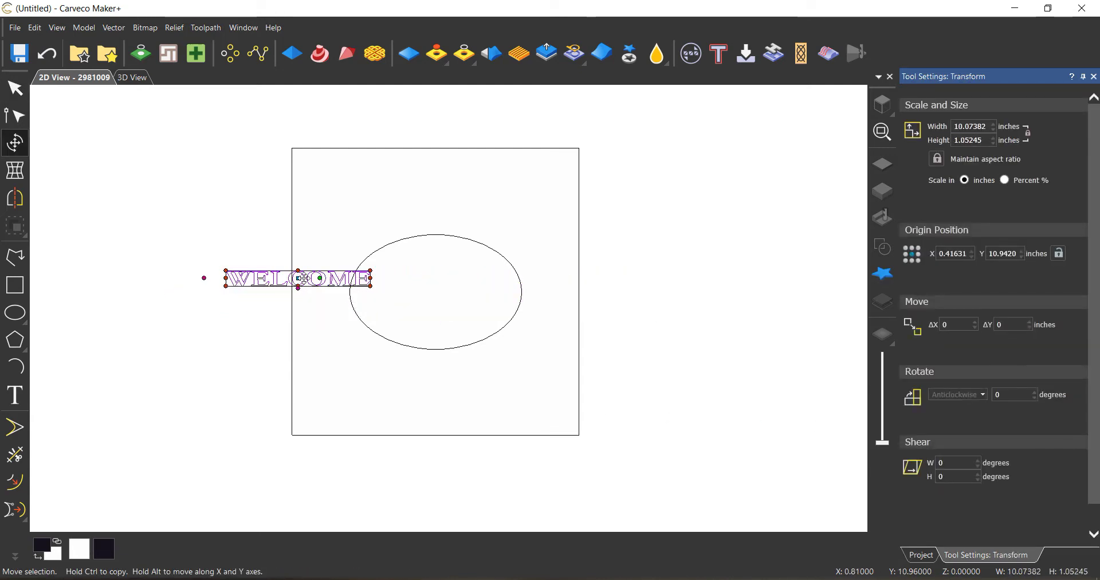
pyautogui.moveTo(302, 278); pyautogui.dragTo(436, 292)
pyautogui.scroll(3, 452, 291)
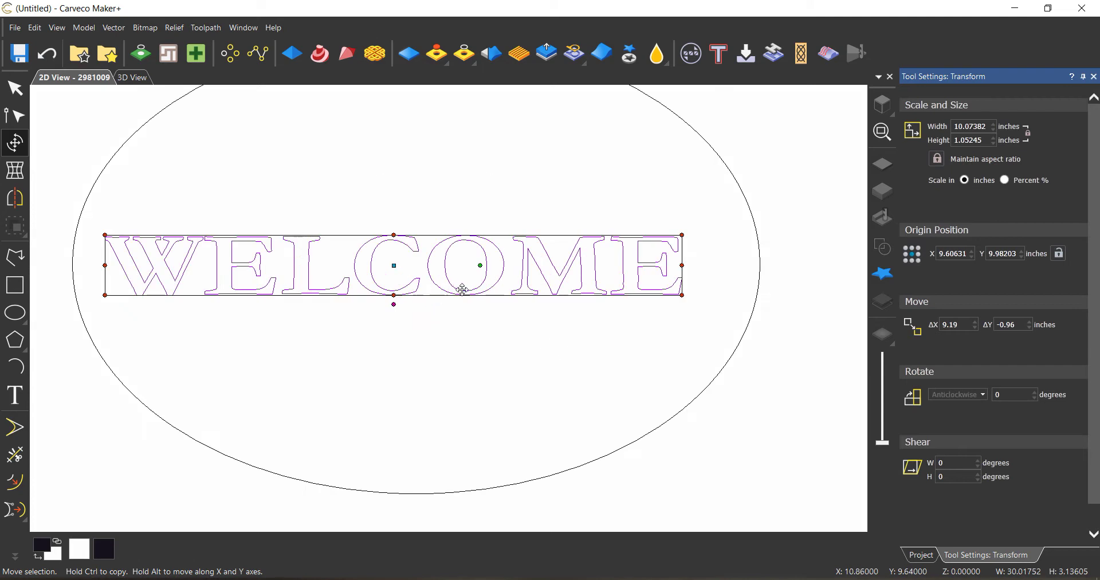
pyautogui.moveTo(476, 259); pyautogui.dragTo(478, 263)
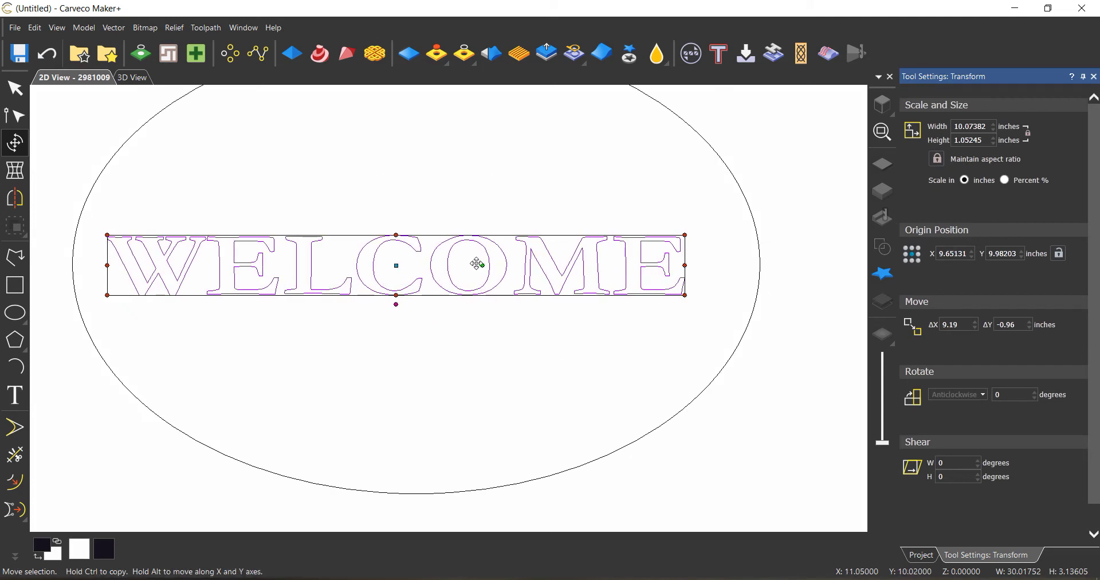
pyautogui.moveTo(412, 275); pyautogui.dragTo(424, 292)
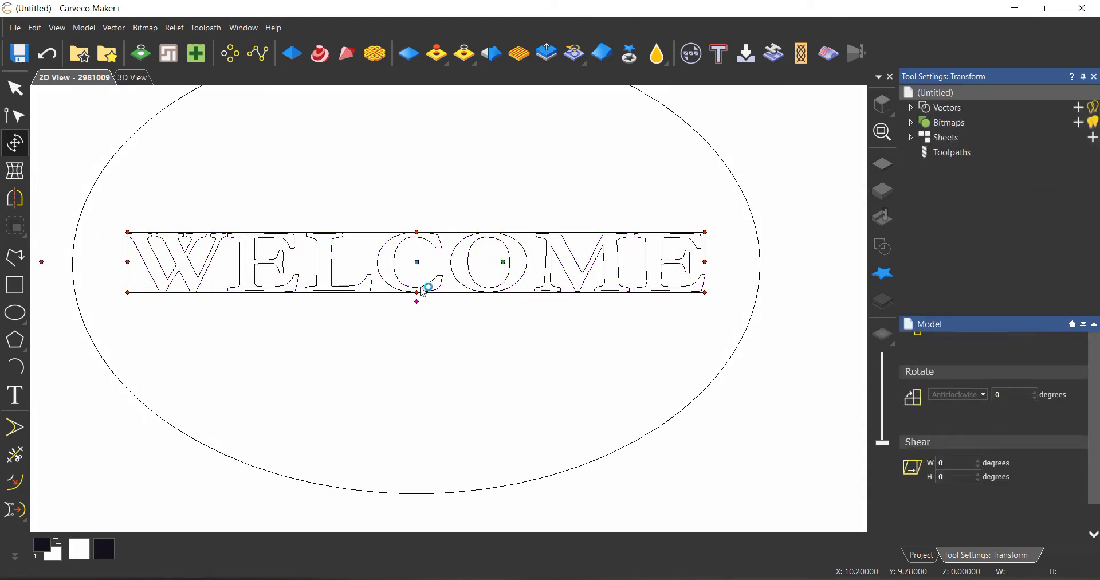
pyautogui.press('Escape')
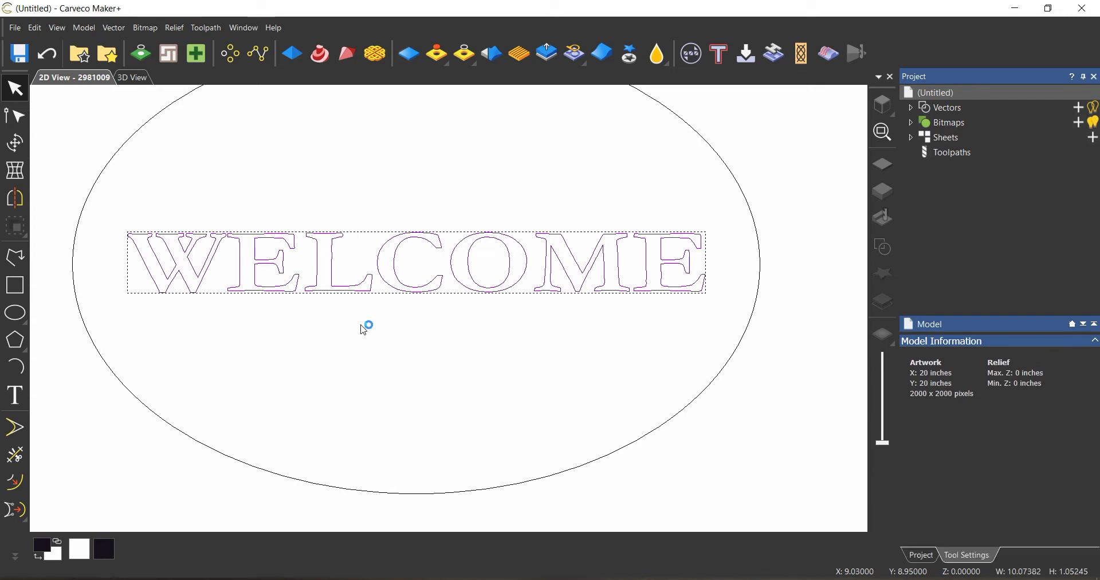
# Stretch WELCOME taller and centre it with Vector > Align > Centre in Model.
pyautogui.click(402, 292)
pyautogui.moveTo(417, 294); pyautogui.dragTo(417, 317)
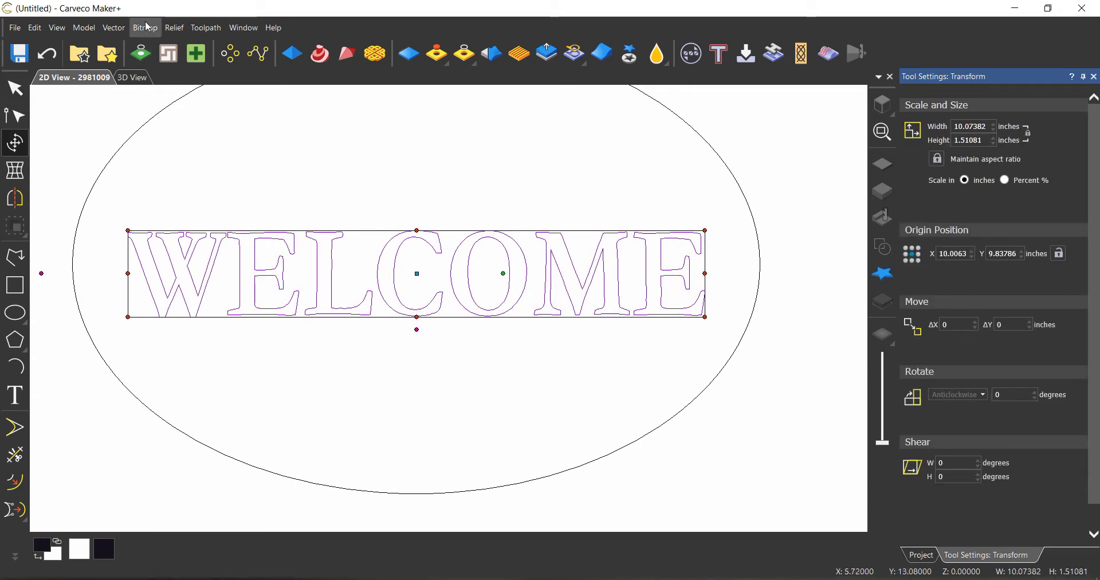
pyautogui.click(113, 27)
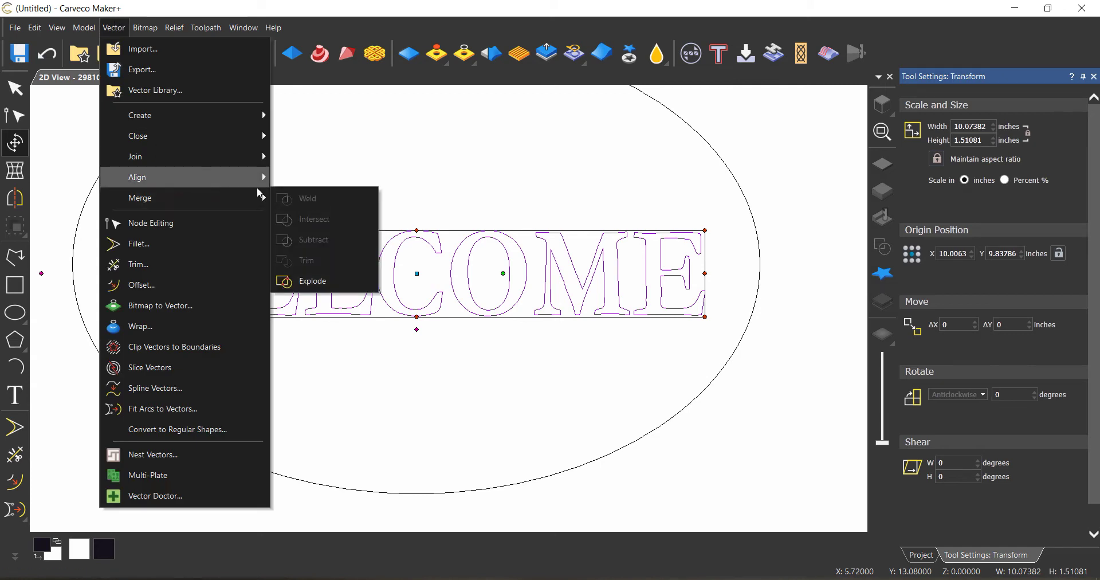
pyautogui.moveTo(204, 178)
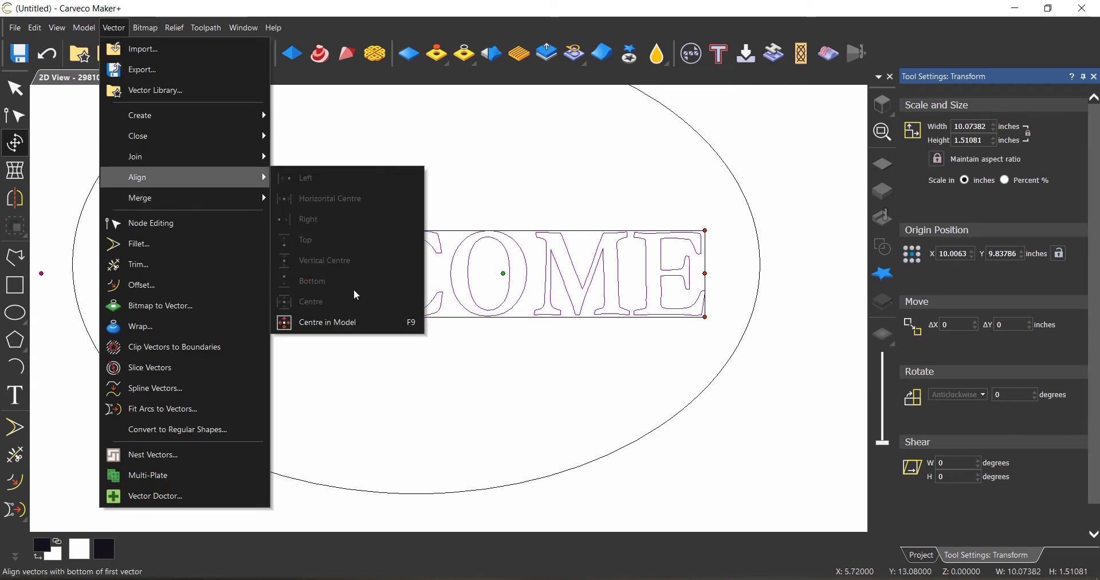
pyautogui.click(339, 327)
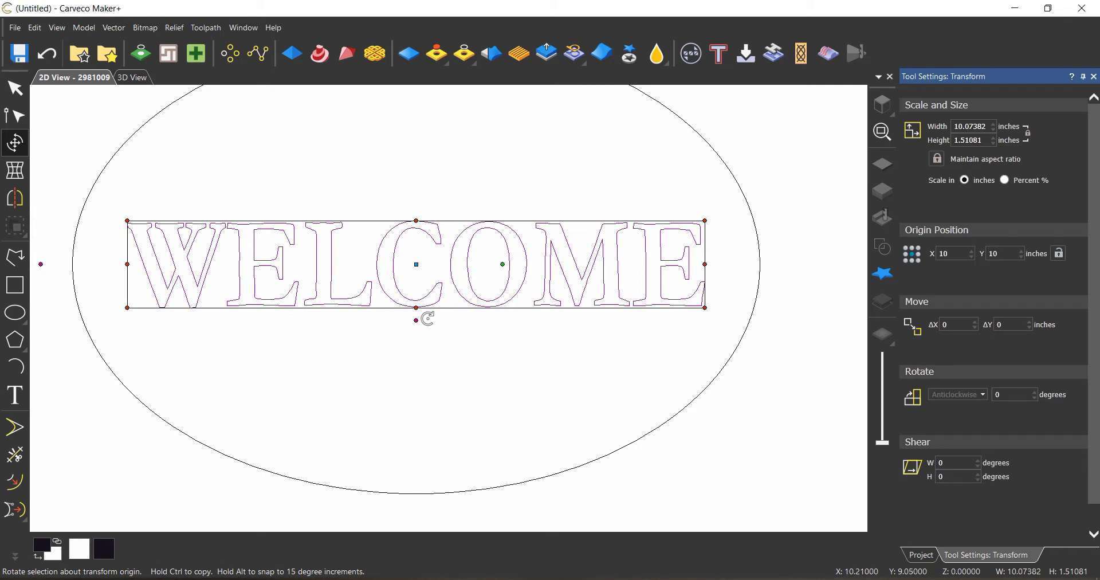
pyautogui.press('Escape')
pyautogui.scroll(-2, 461, 324)
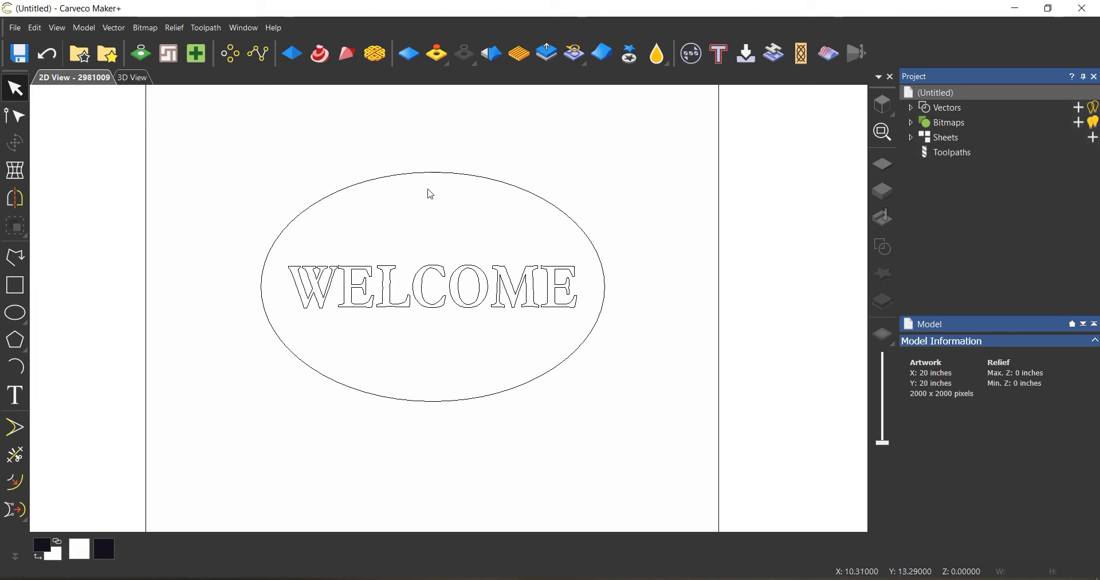
# Marquee right-to-left across the ellipse's top edge to select only the oval outline.
pyautogui.moveTo(455, 142); pyautogui.dragTo(426, 213)
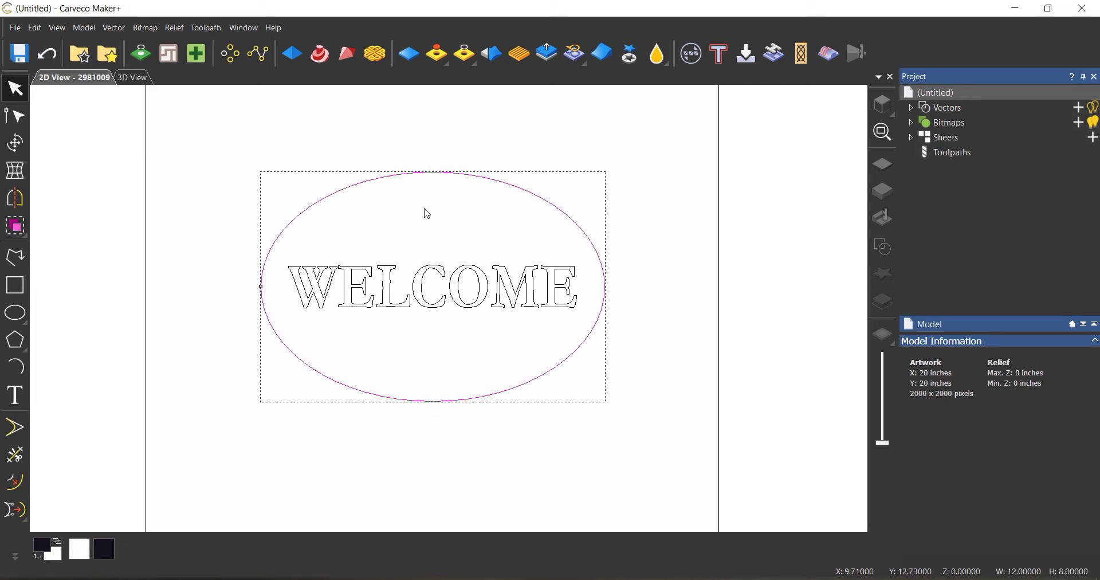
# Offset the selected oval 0.5 inch inward.
pyautogui.click(19, 483)
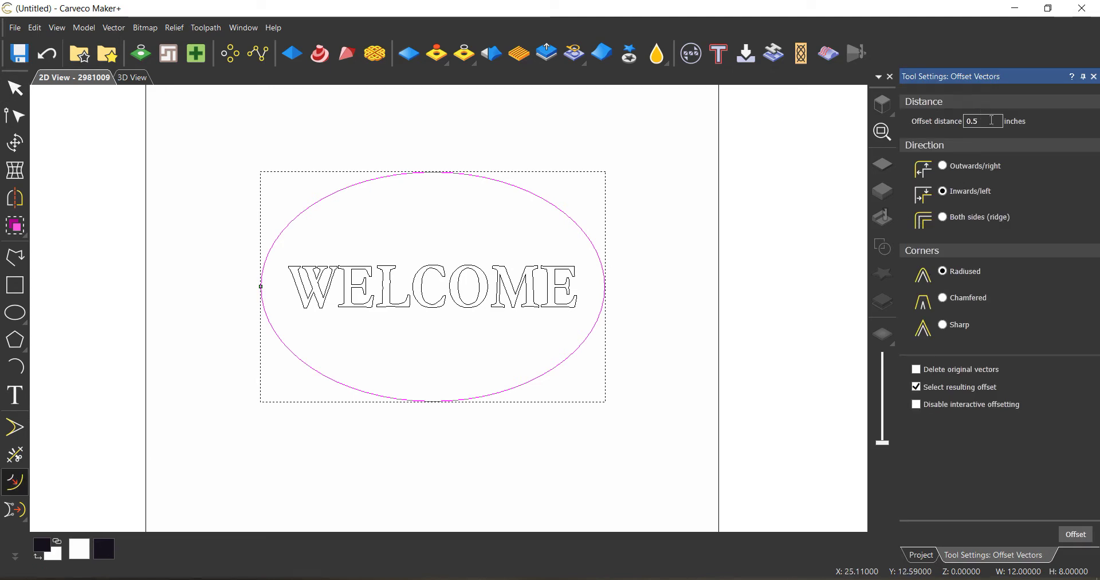
pyautogui.write('50')
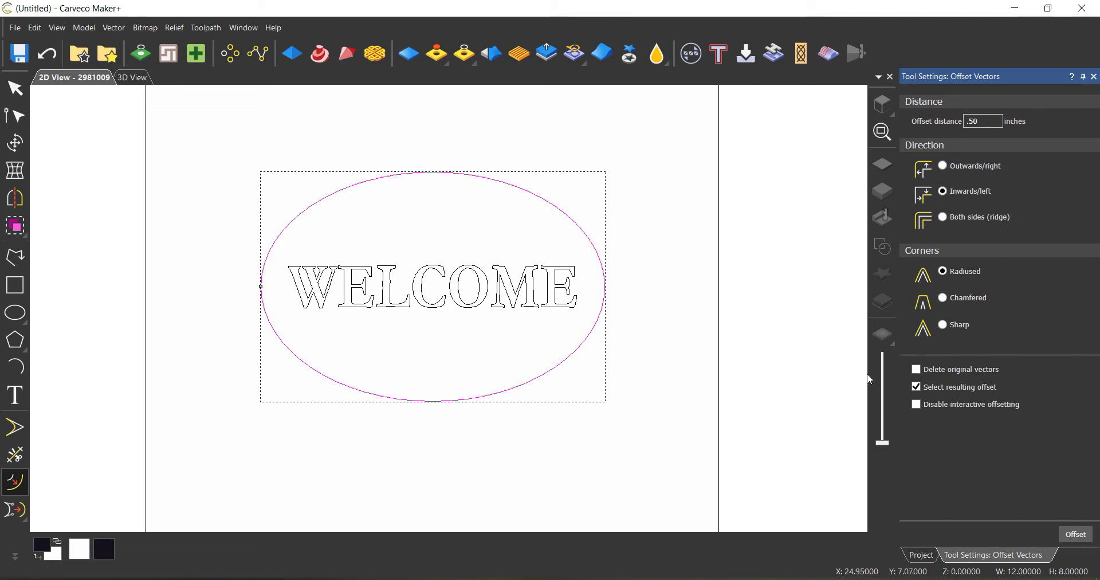
pyautogui.click(1077, 534)
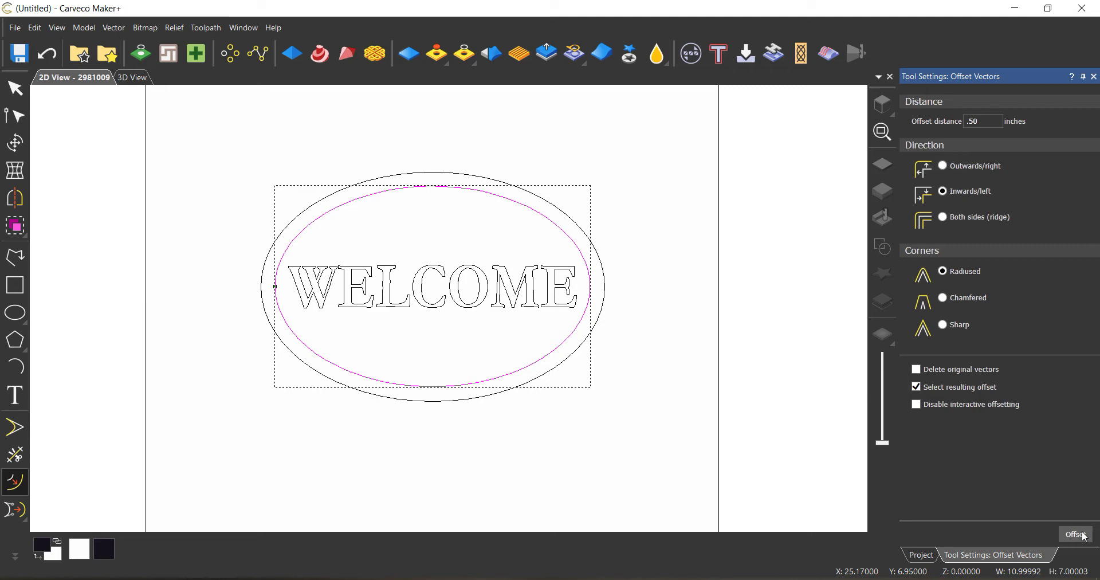
# Offset the new inner ellipse a further 0.125 inch inward for a double border.
pyautogui.click(701, 229)
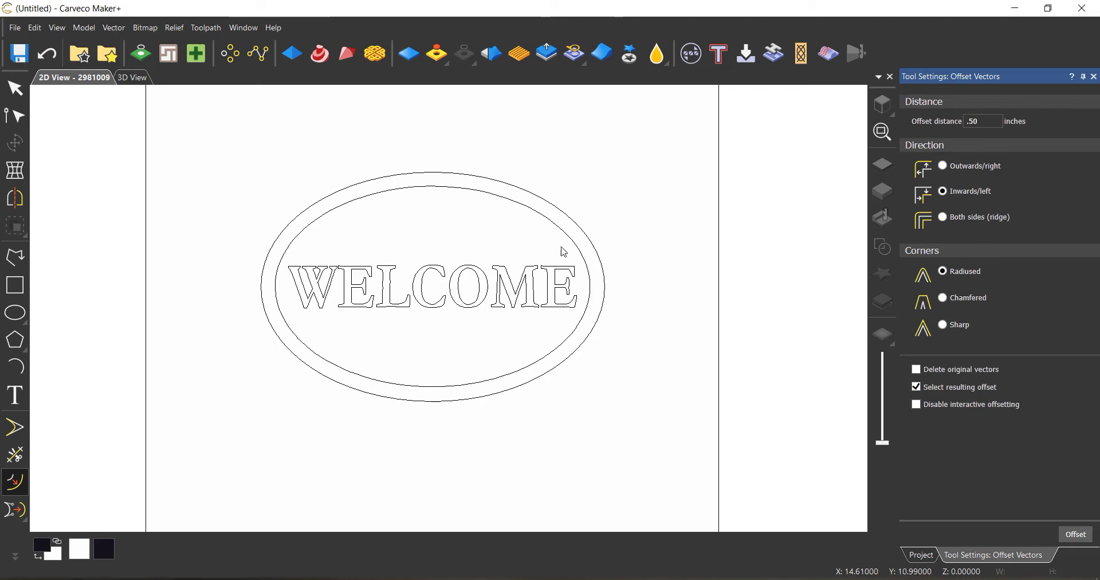
pyautogui.click(540, 213)
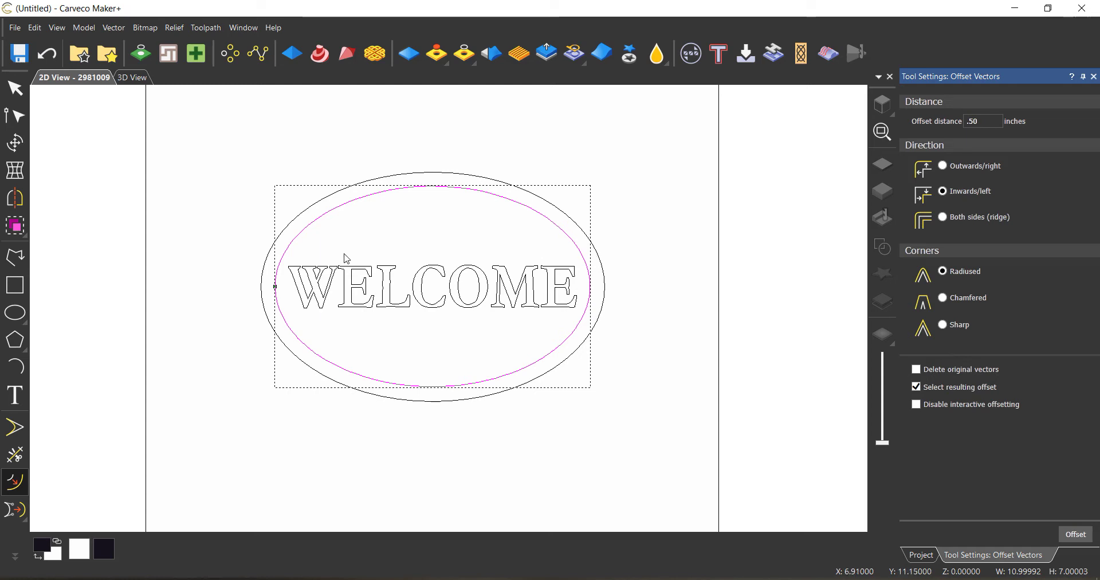
pyautogui.scroll(3, 582, 213)
pyautogui.write('5')
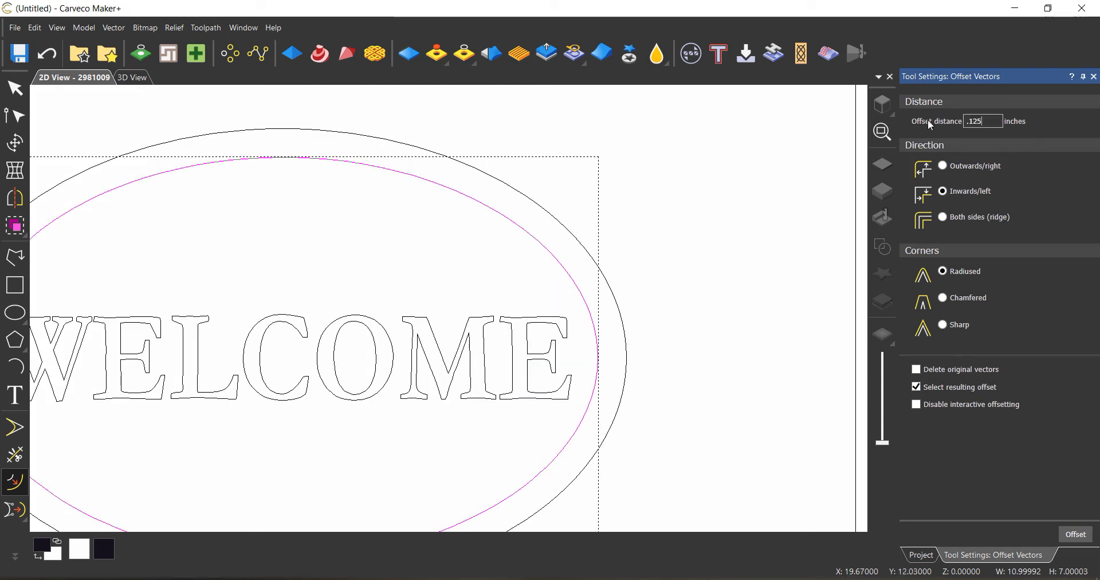
pyautogui.click(1077, 535)
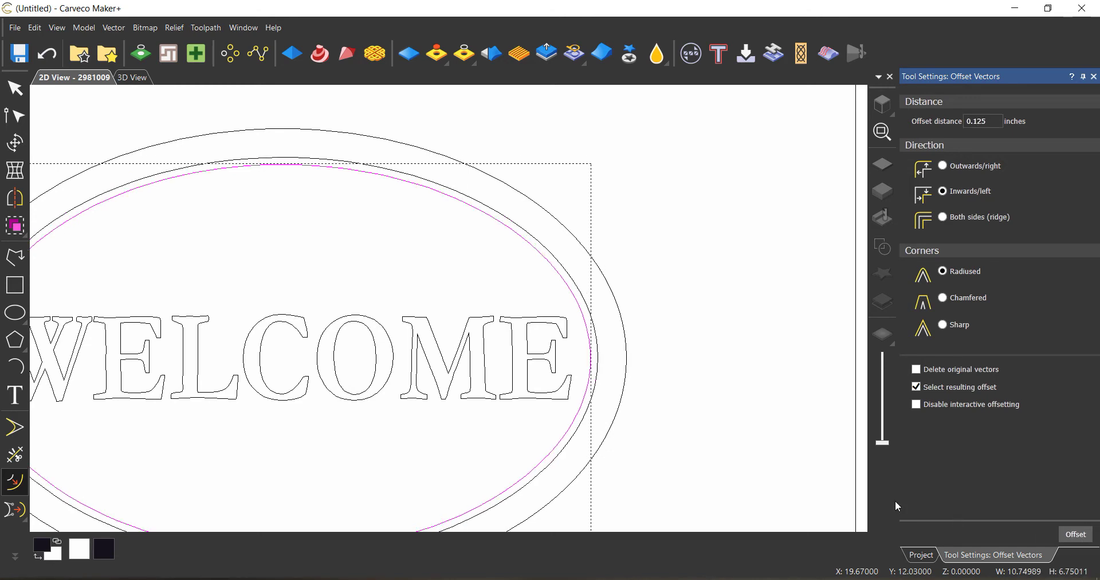
pyautogui.scroll(-3, 645, 410)
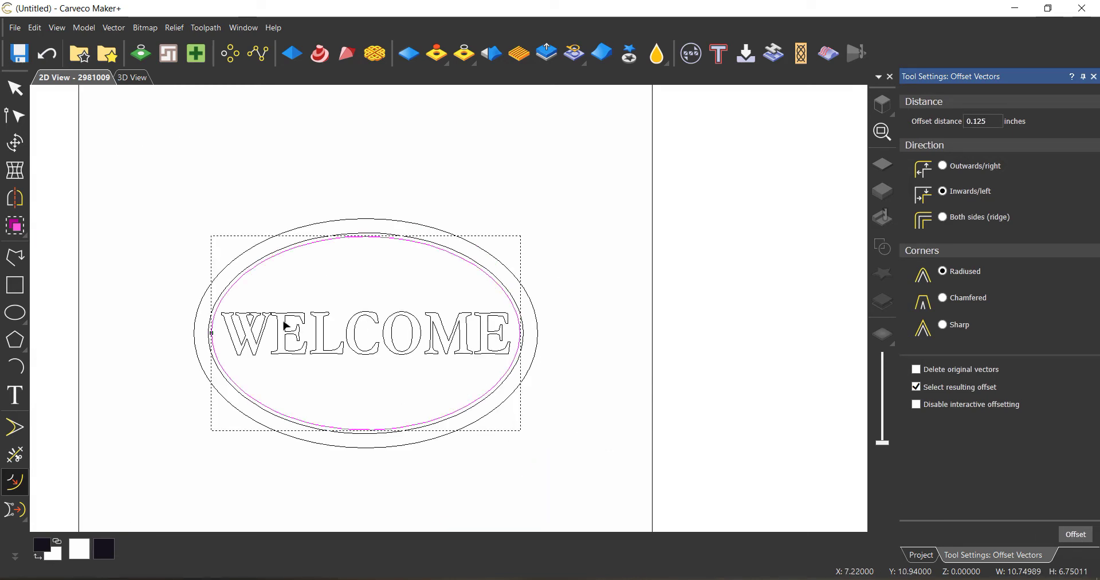
pyautogui.click(571, 410)
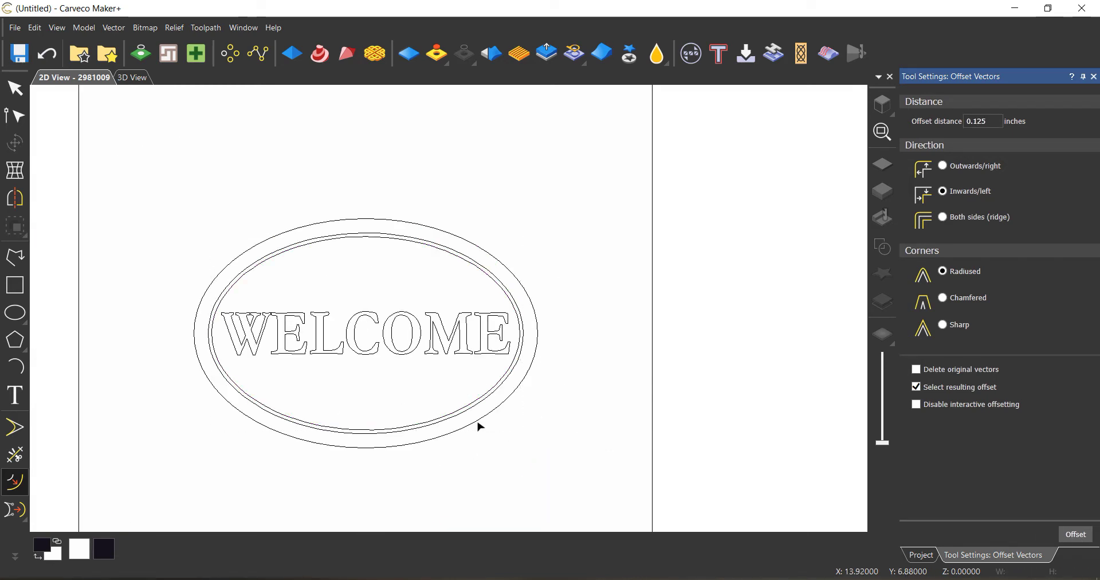
pyautogui.scroll(-2, 280, 354)
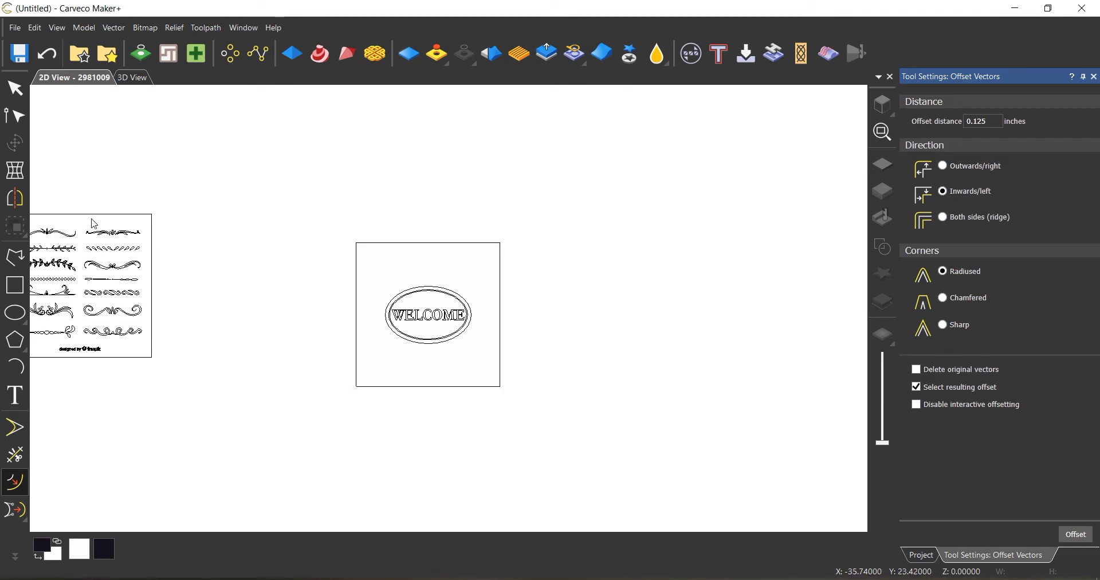
# Copy the top scroll flourish from the ornament sheet to above the WELCOME oval.
pyautogui.scroll(2, 94, 223)
pyautogui.moveTo(83, 227); pyautogui.dragTo(205, 262)
pyautogui.press('Escape')
pyautogui.scroll(-2, 614, 343)
pyautogui.scroll(4, 613, 344)
pyautogui.scroll(-2, 692, 327)
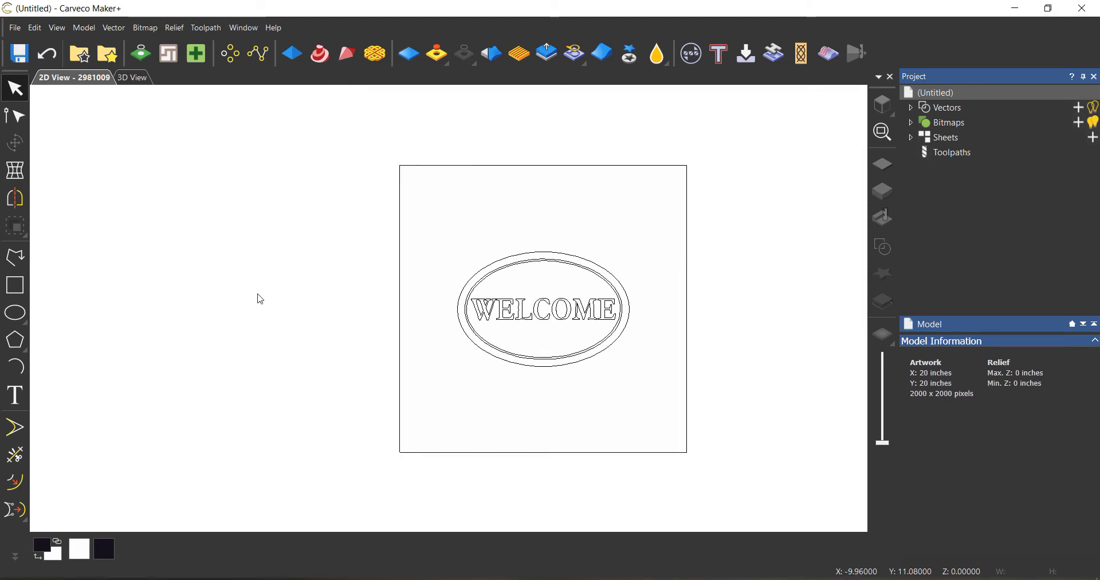
pyautogui.moveTo(258, 297); pyautogui.dragTo(462, 315, button='middle')
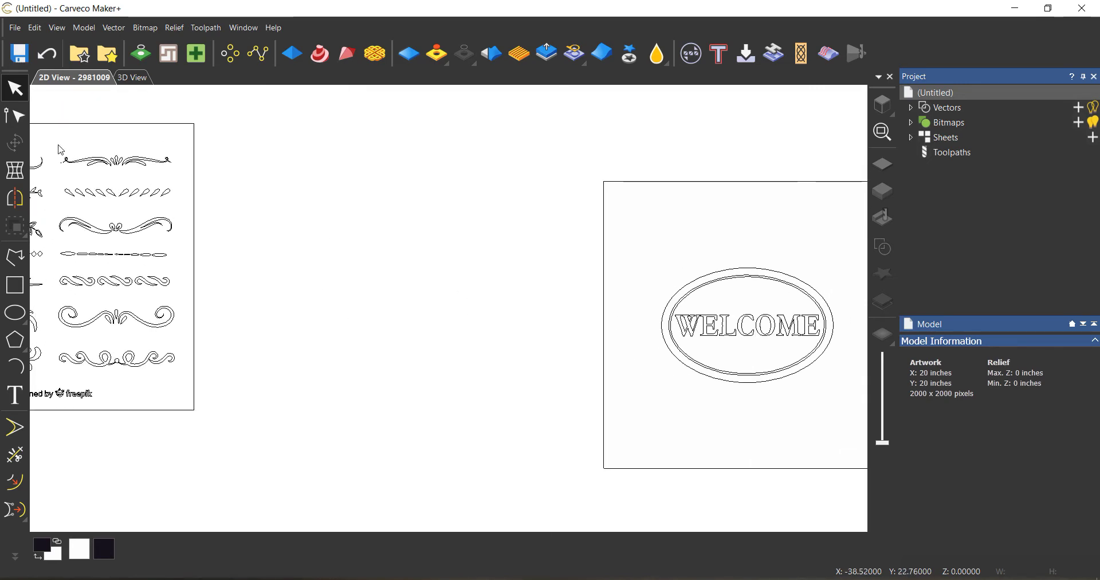
pyautogui.click(115, 161)
pyautogui.moveTo(166, 163); pyautogui.dragTo(755, 229)
pyautogui.scroll(-2, 772, 304)
pyautogui.scroll(2, 544, 278)
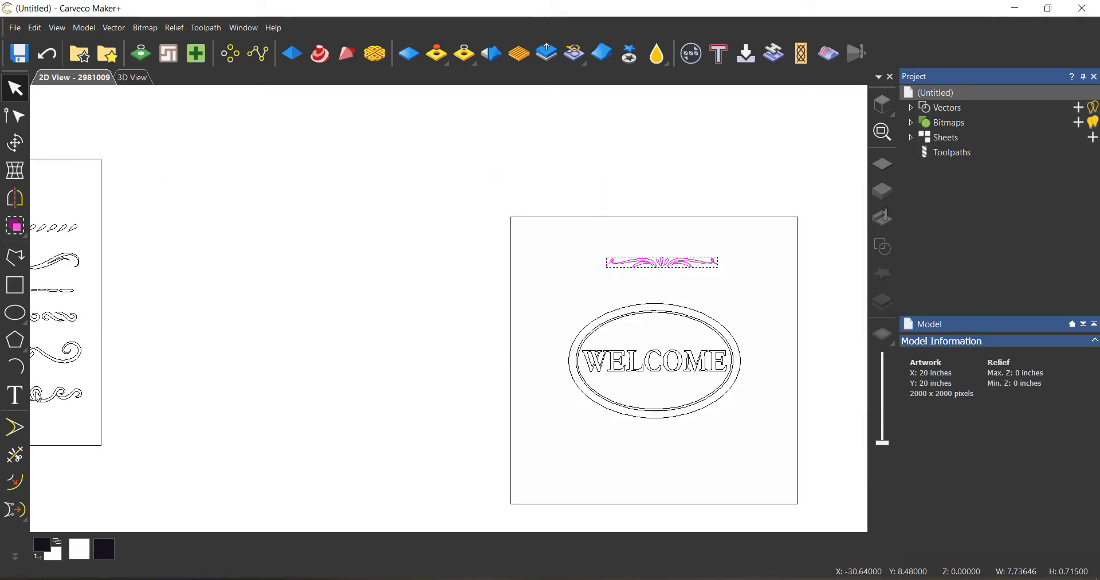
pyautogui.click(18, 295)
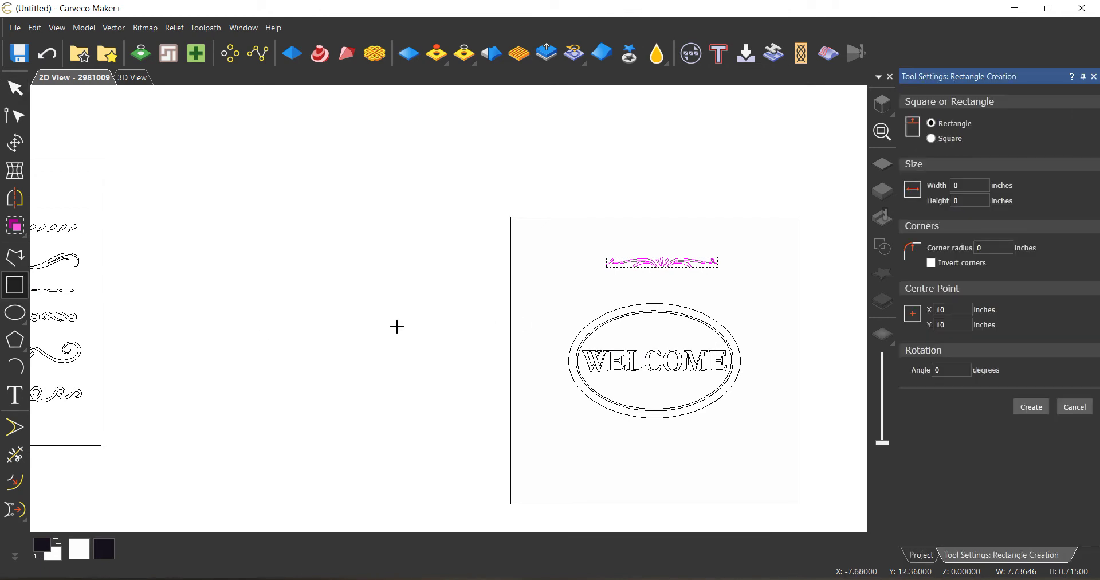
# Create a 10 x 0.125 inch rectangle.
pyautogui.moveTo(253, 304); pyautogui.dragTo(421, 311)
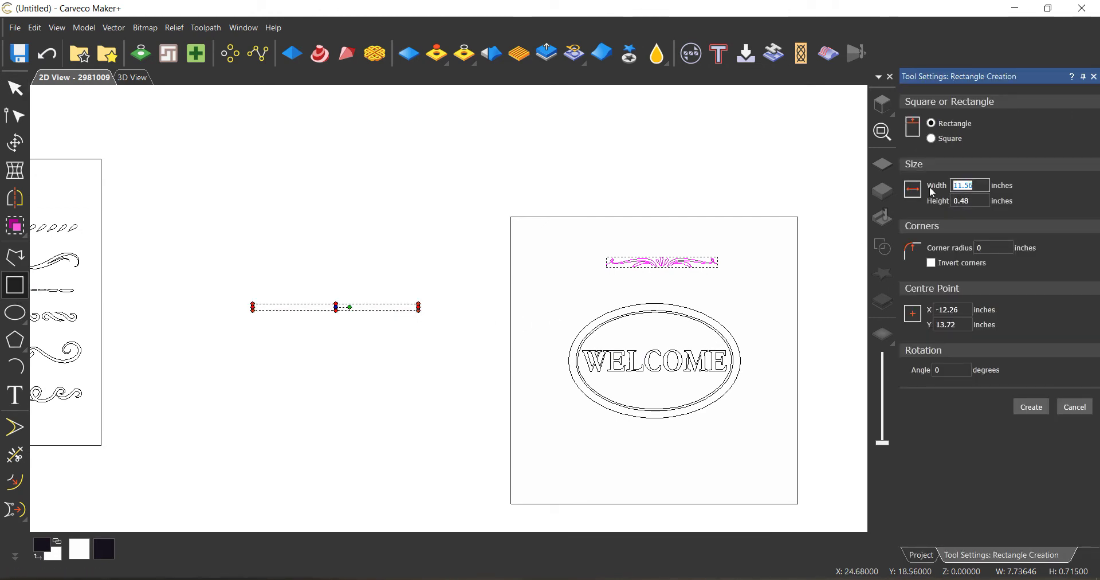
pyautogui.write('10')
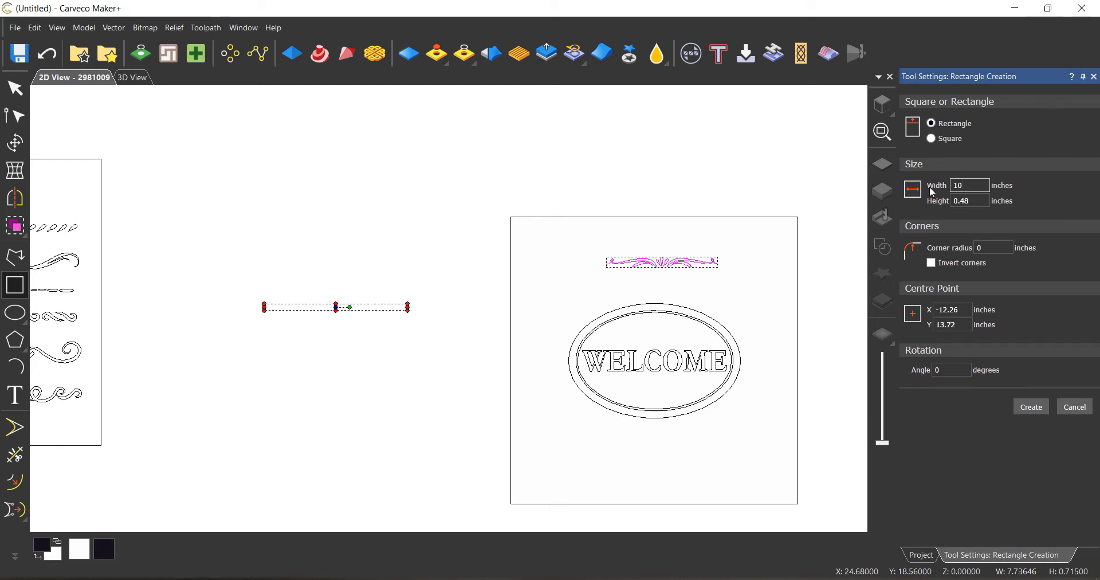
pyautogui.press('Tab')
pyautogui.write('.12')
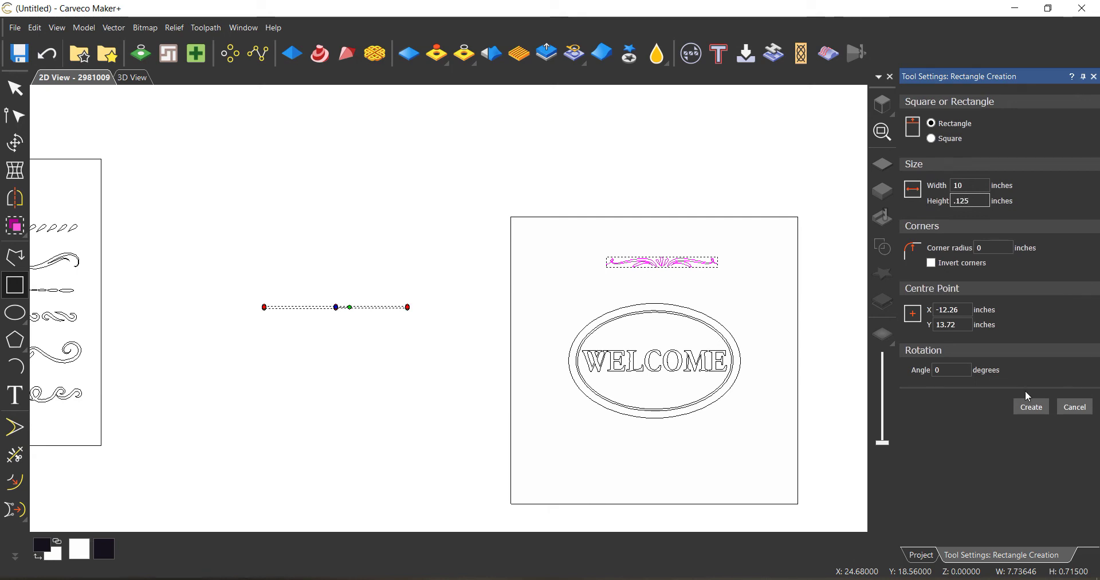
pyautogui.click(1031, 407)
# Move the bar just above WELCOME and shrink it to about 9.79 inches wide.
pyautogui.click(15, 87)
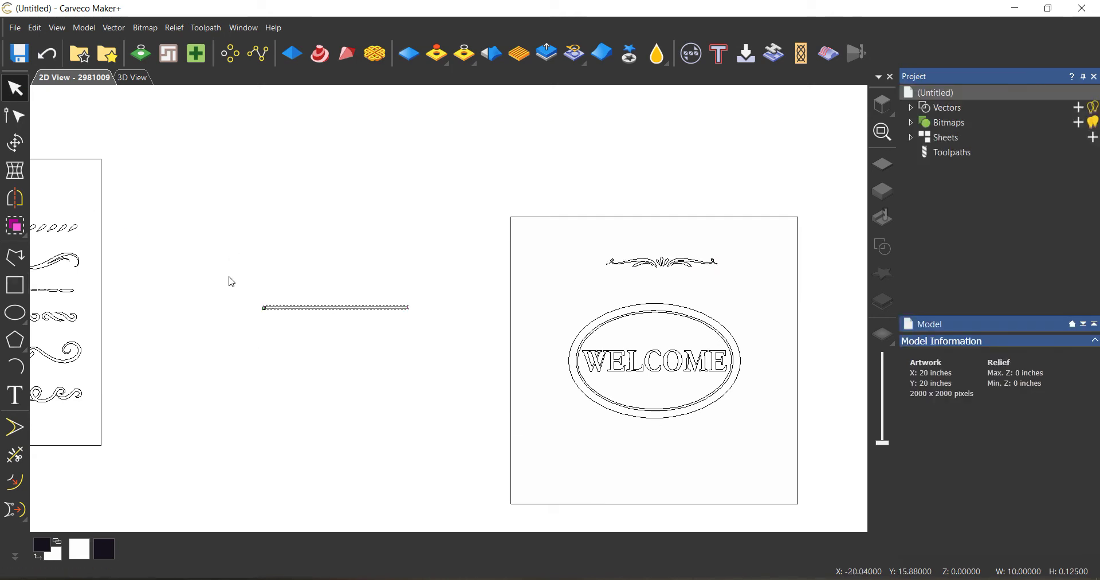
pyautogui.moveTo(321, 308); pyautogui.dragTo(640, 345)
pyautogui.scroll(4, 682, 352)
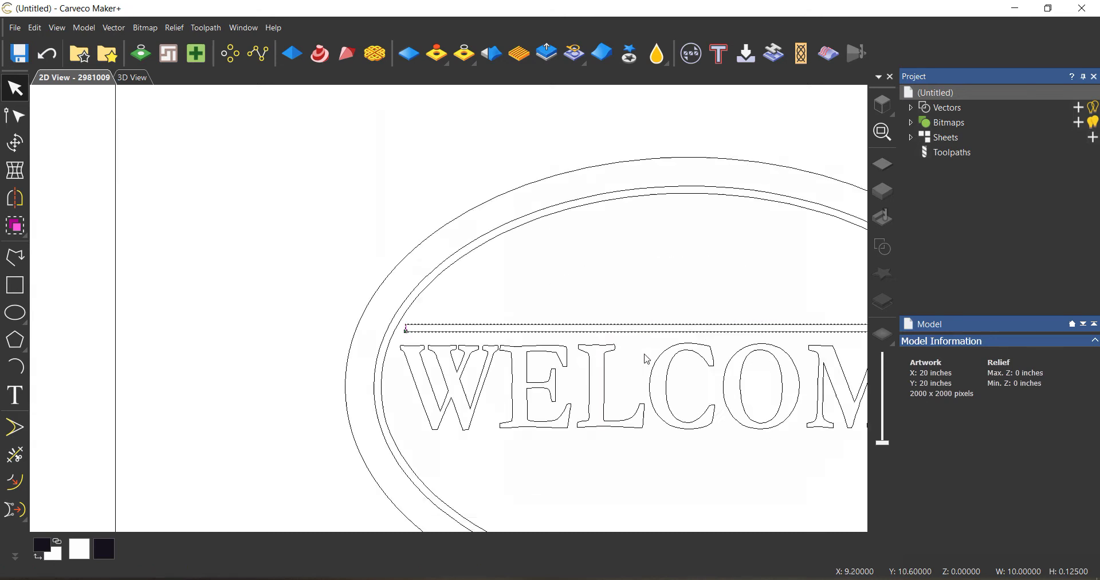
pyautogui.scroll(-3, 777, 347)
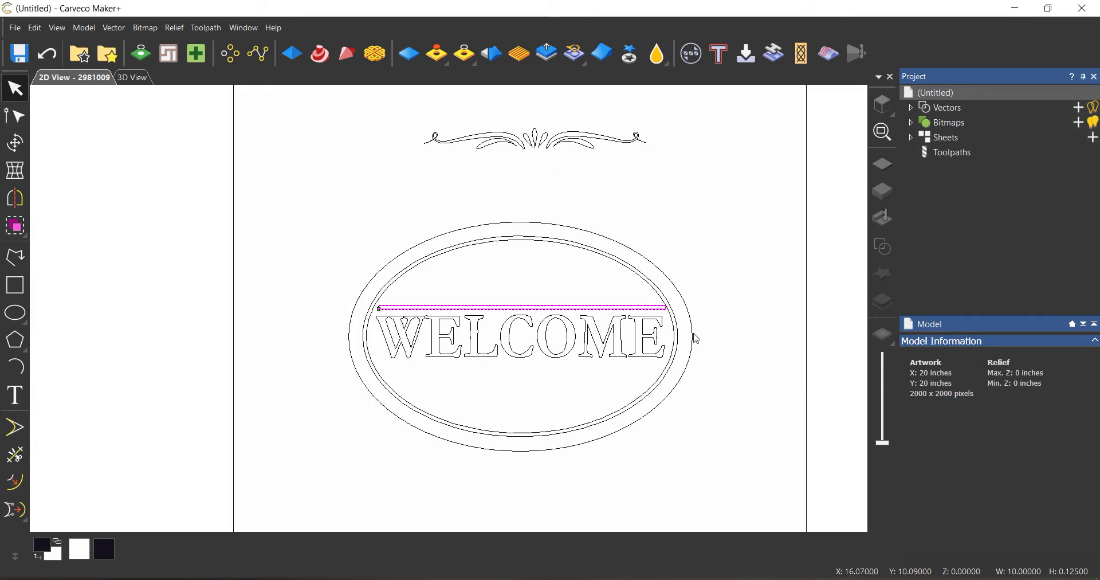
pyautogui.scroll(3, 695, 336)
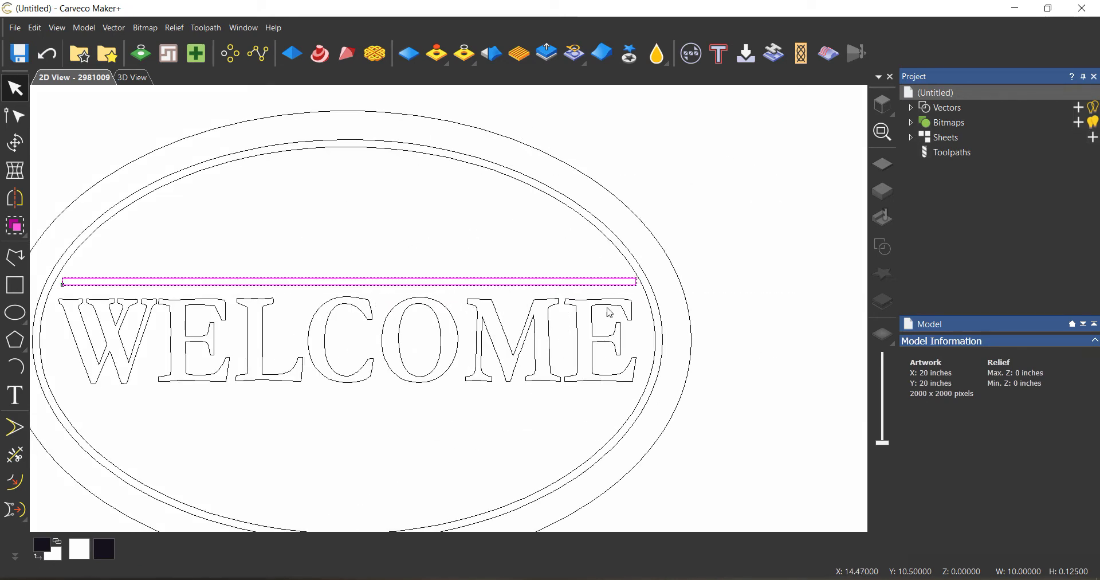
pyautogui.click(635, 281)
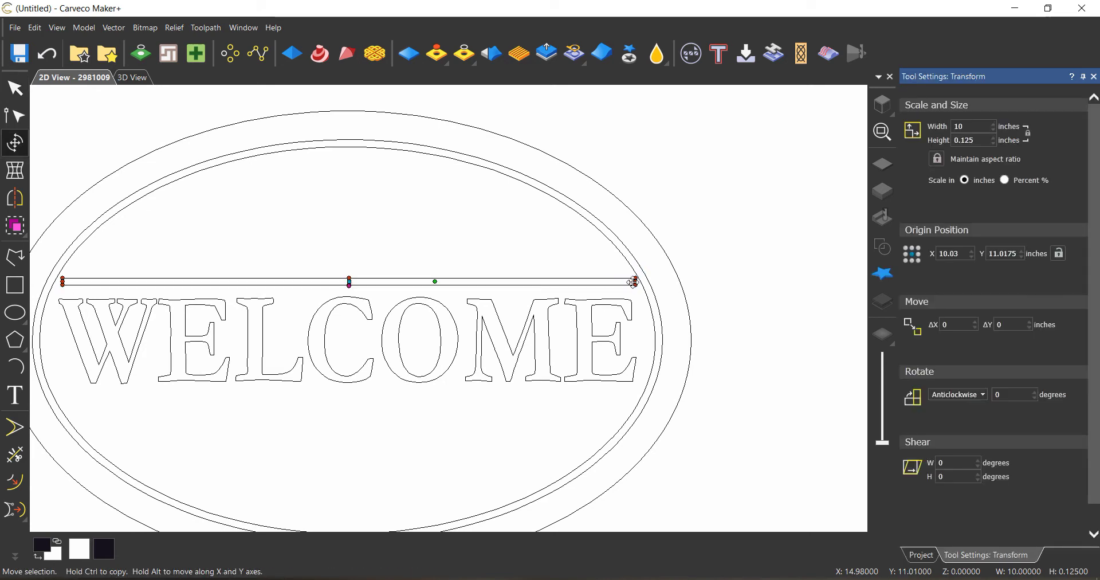
pyautogui.moveTo(635, 281); pyautogui.dragTo(625, 284)
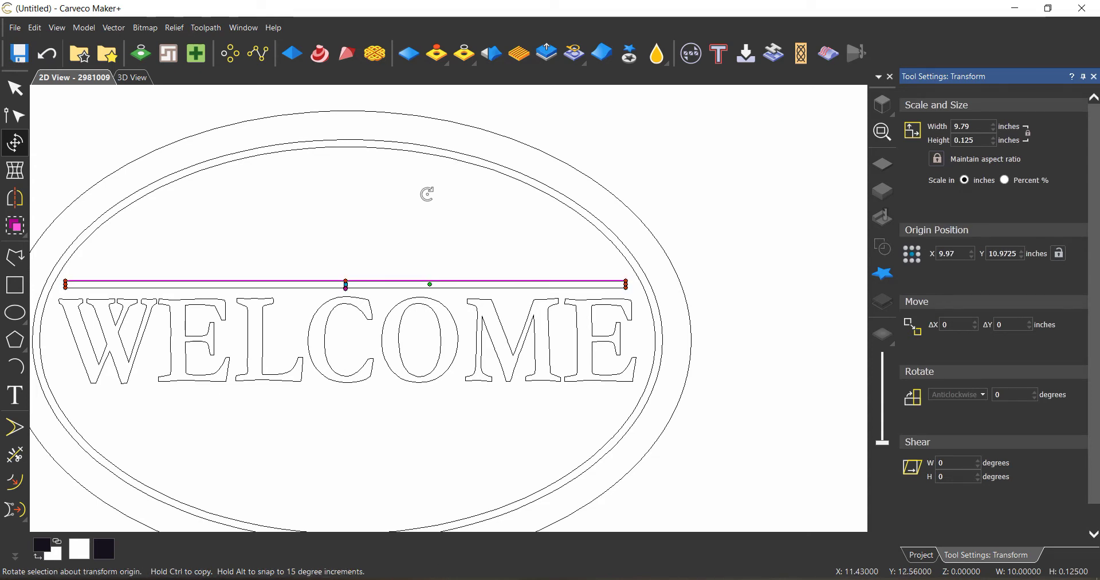
pyautogui.click(442, 402)
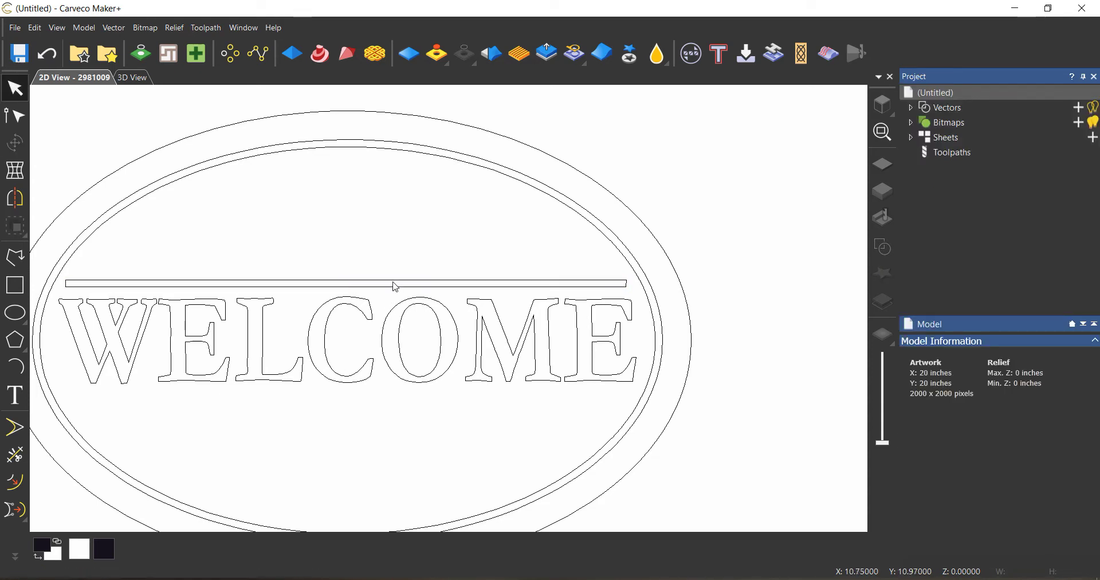
pyautogui.moveTo(405, 252); pyautogui.dragTo(381, 298)
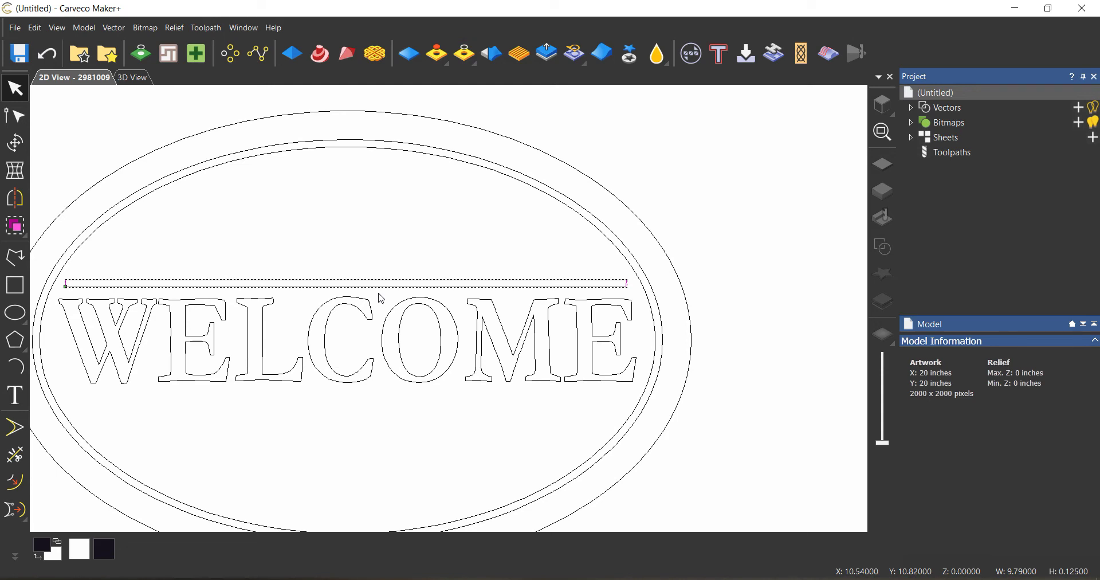
# Copy the bar and nudge the copy down to sit just below WELCOME.
pyautogui.hotkey('ctrl', 'c')
pyautogui.hotkey('ctrl', 'v')
pyautogui.press('Down')
pyautogui.press('Down')
pyautogui.press('Down')
pyautogui.press('Down')
pyautogui.press('Down')
pyautogui.press('Down')
pyautogui.press('Down')
pyautogui.press('Down')
pyautogui.press('Down')
pyautogui.press('Down')
pyautogui.press('Down')
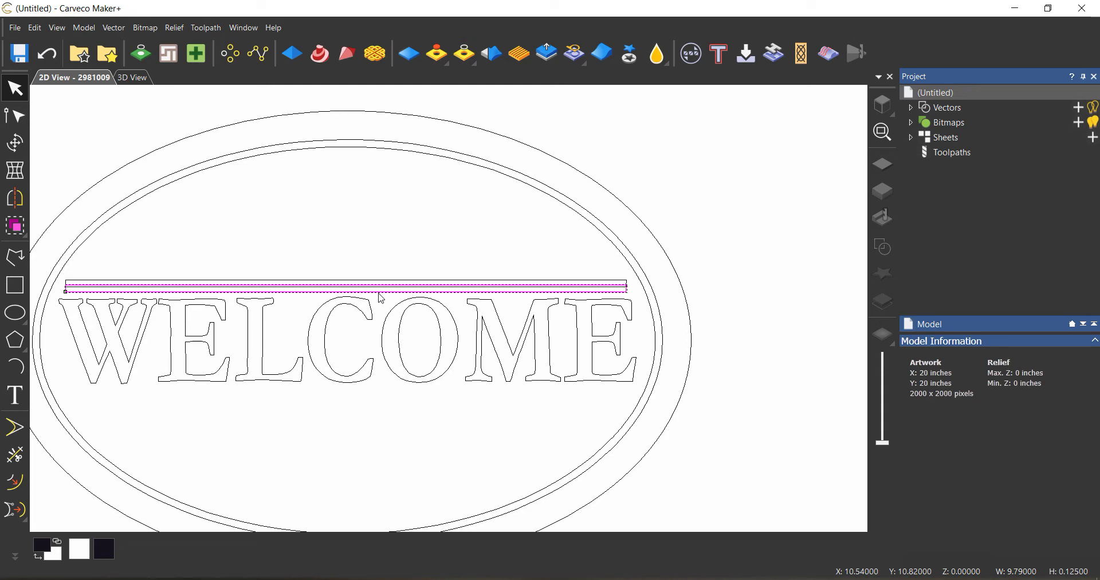
pyautogui.press('Down')
pyautogui.press('Down')
pyautogui.press('Down')
pyautogui.press('Down')
pyautogui.press('Down')
pyautogui.press('Down')
pyautogui.press('Down')
pyautogui.press('Down')
pyautogui.press('Down')
pyautogui.press('Down')
pyautogui.press('Down')
pyautogui.press('Down')
pyautogui.press('Down')
pyautogui.press('Down')
pyautogui.press('Down')
pyautogui.press('Down')
pyautogui.press('Down')
pyautogui.press('Down')
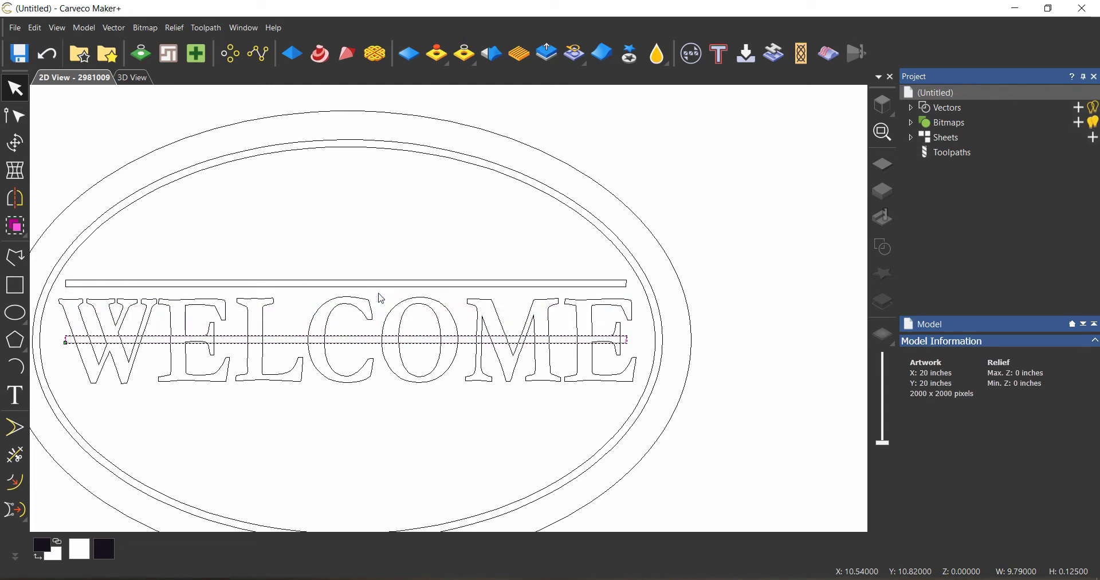
pyautogui.press('Down')
pyautogui.press('Down')
pyautogui.press('Down')
pyautogui.press('Down')
pyautogui.press('Down')
pyautogui.press('Down')
pyautogui.press('Down')
pyautogui.press('Down')
pyautogui.press('Down')
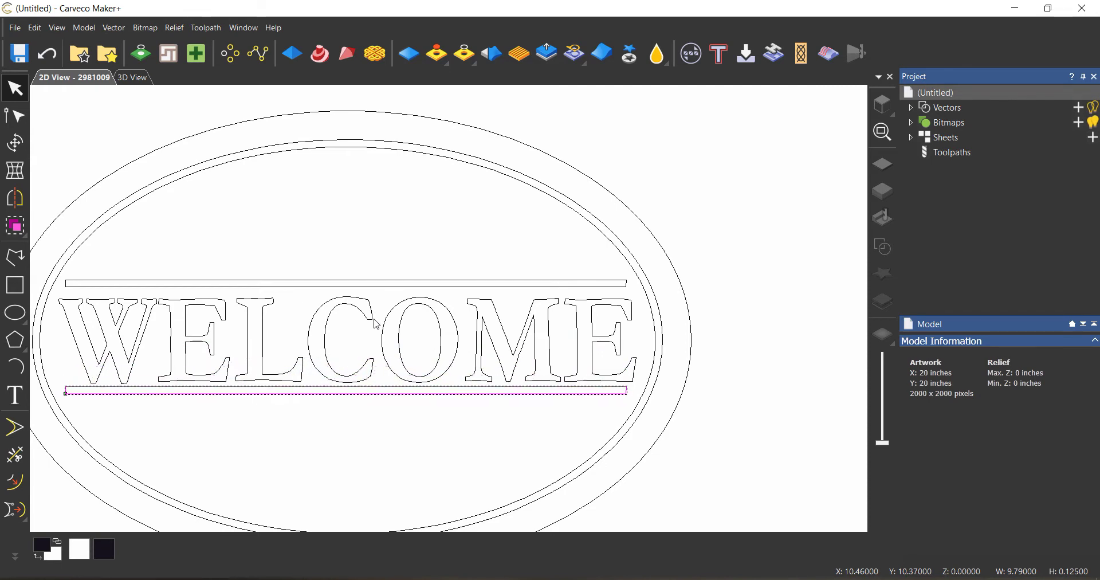
pyautogui.press('Down')
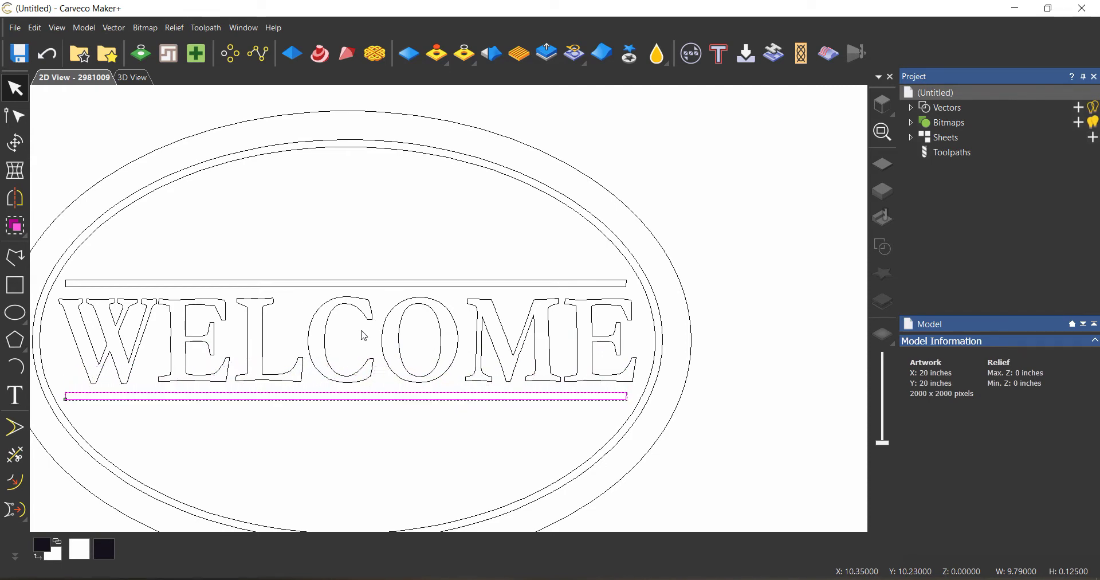
# Marquee-select the WELCOME lettering together with the upper and lower bars.
pyautogui.click(333, 440)
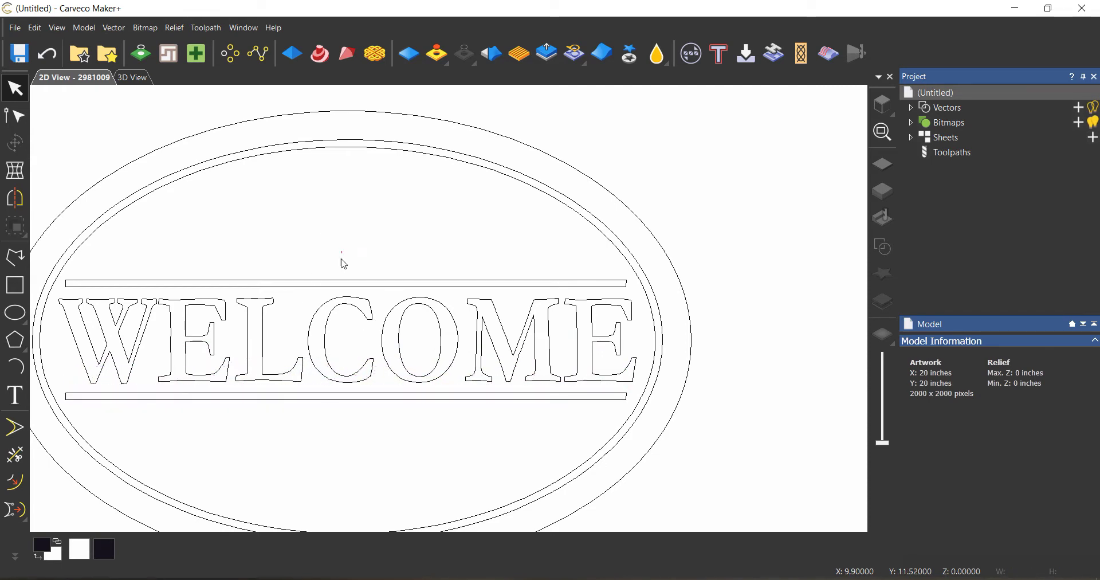
pyautogui.moveTo(342, 250); pyautogui.dragTo(297, 286)
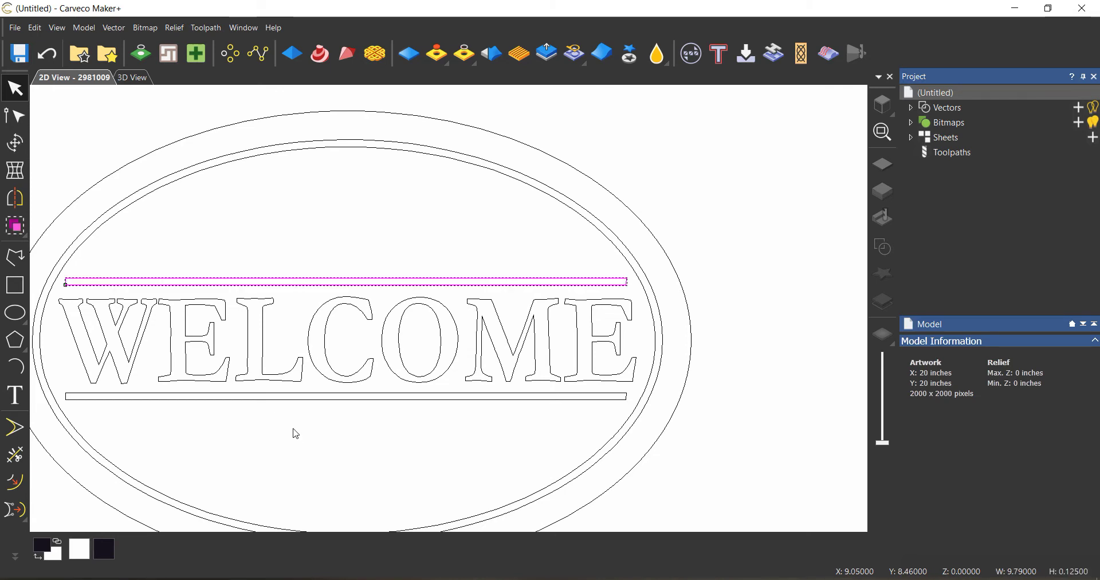
pyautogui.click(331, 423)
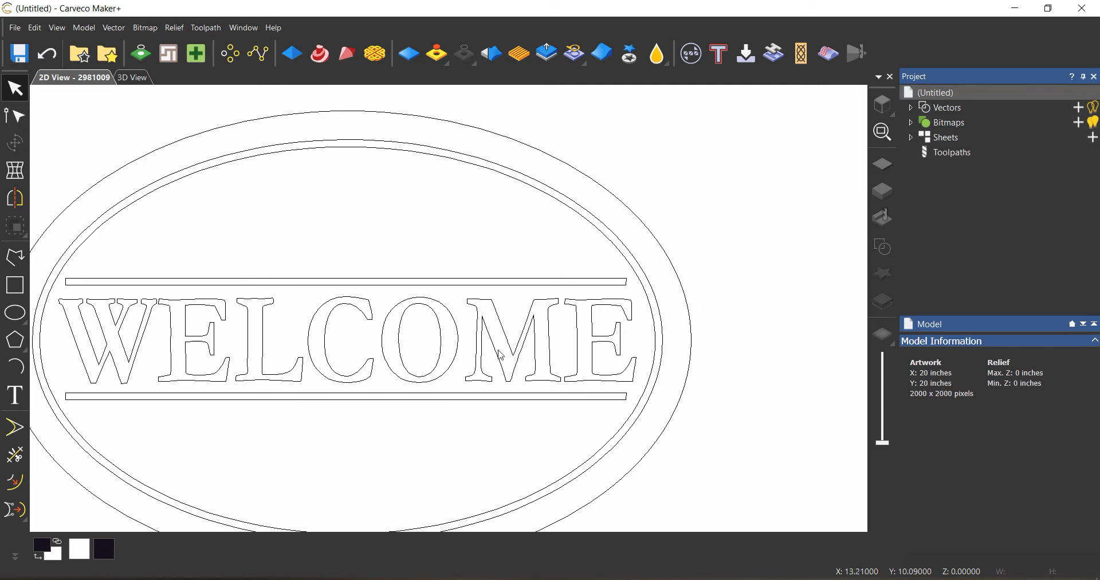
pyautogui.scroll(-2, 323, 433)
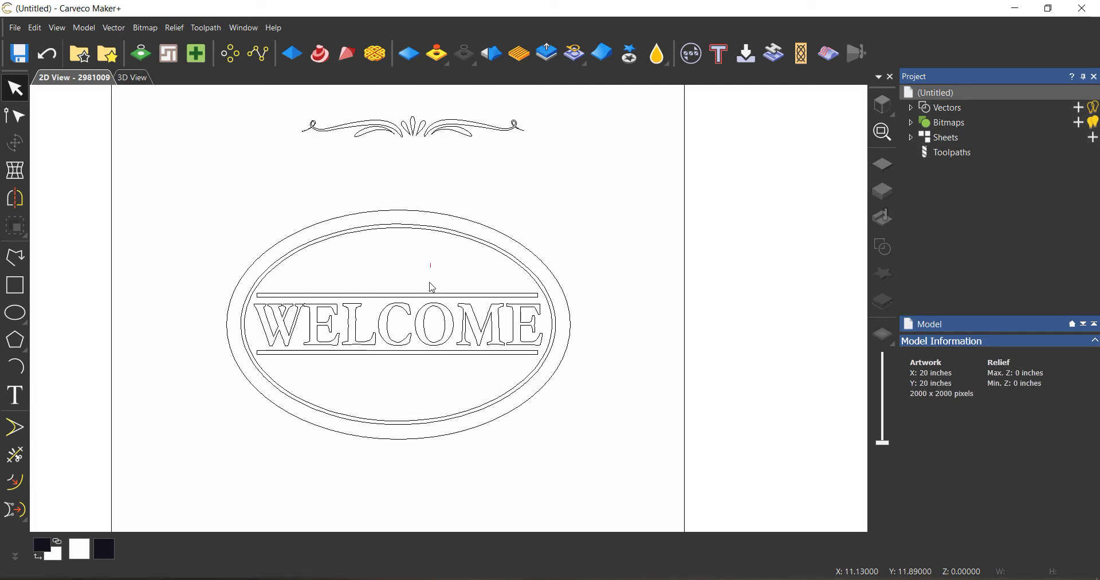
pyautogui.moveTo(432, 287); pyautogui.dragTo(388, 376)
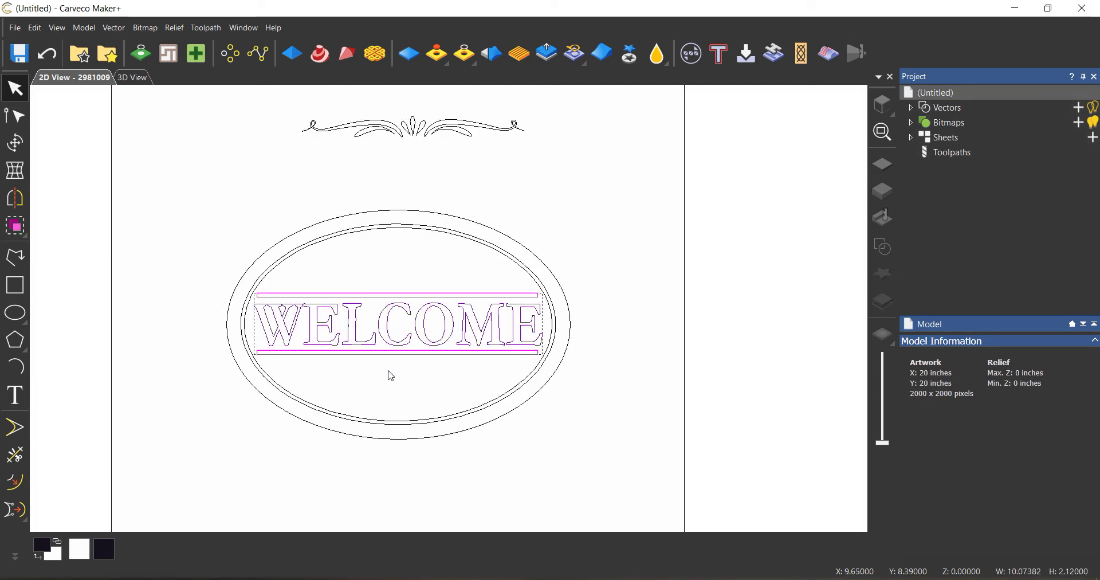
# Narrow the WELCOME lettering and bars slightly, to about 9.78 inches wide.
pyautogui.click(471, 351)
pyautogui.moveTo(542, 325); pyautogui.dragTo(538, 325)
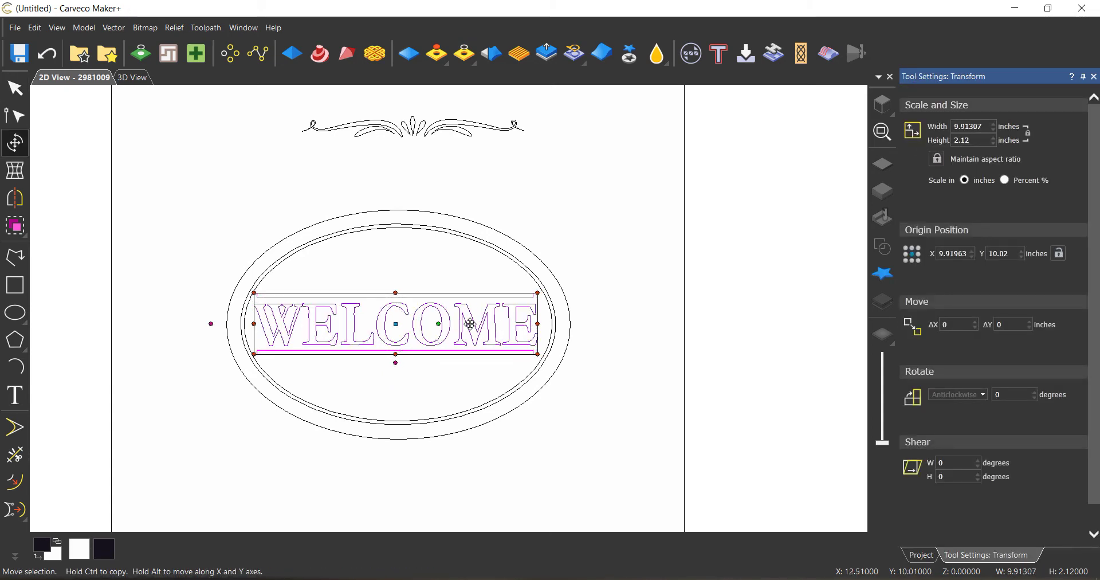
pyautogui.press('Escape')
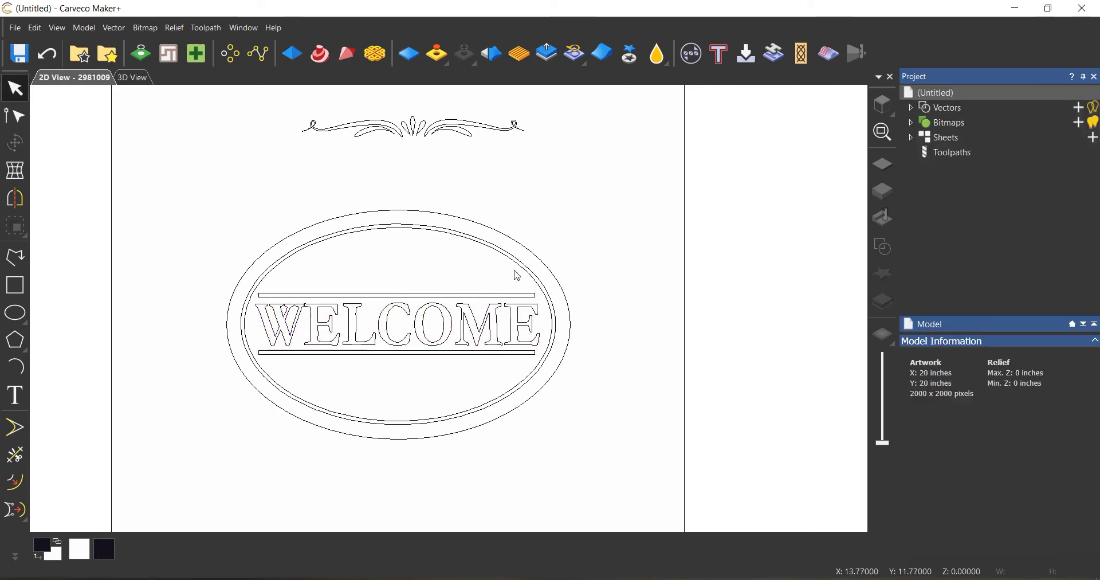
pyautogui.scroll(3, 527, 392)
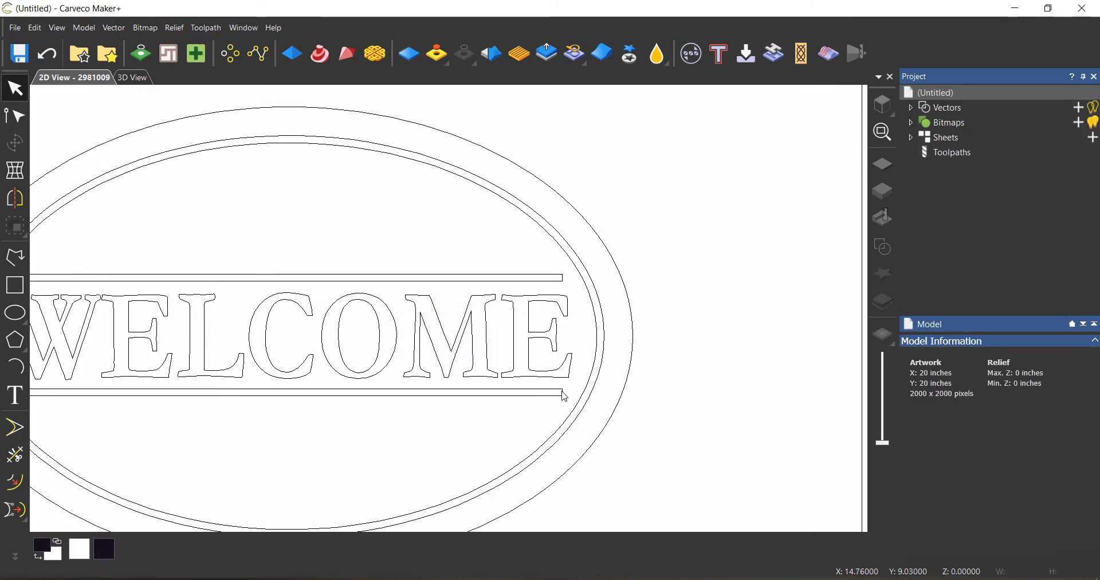
# Widen the two bars so their ends line up with the lettering.
pyautogui.click(564, 393)
pyautogui.keyDown('shift'); pyautogui.click(563, 278); pyautogui.keyUp('shift')
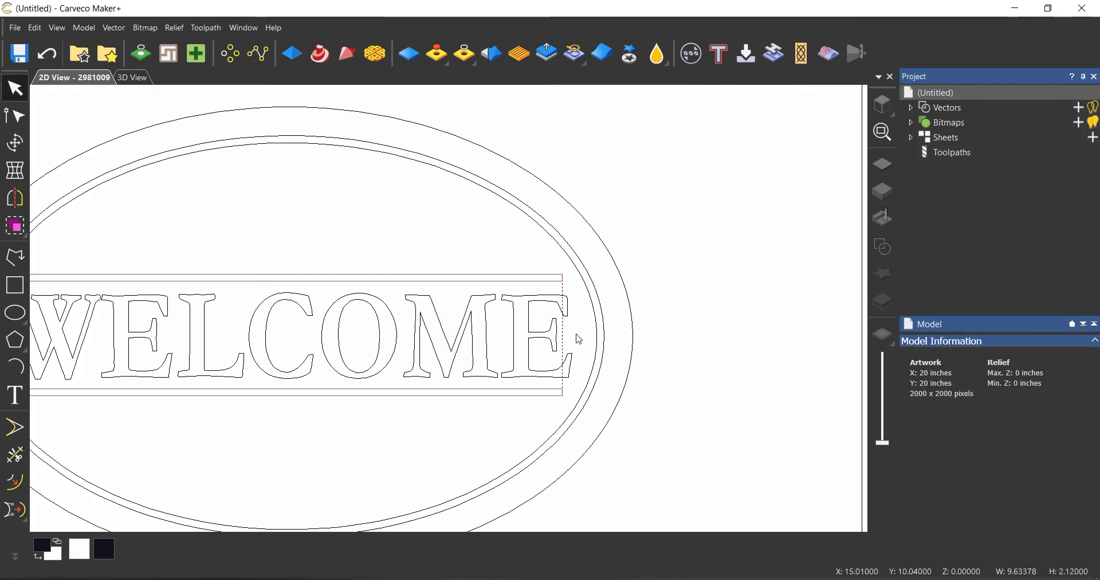
pyautogui.press('F9')
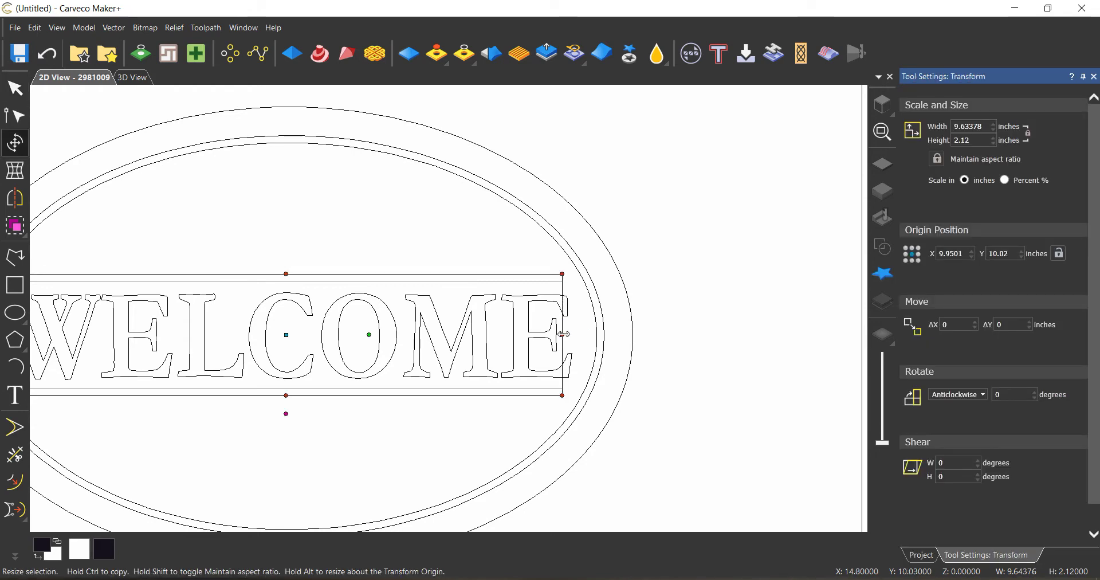
pyautogui.moveTo(565, 334); pyautogui.dragTo(573, 334)
pyautogui.click(430, 253)
pyautogui.scroll(-2, 430, 288)
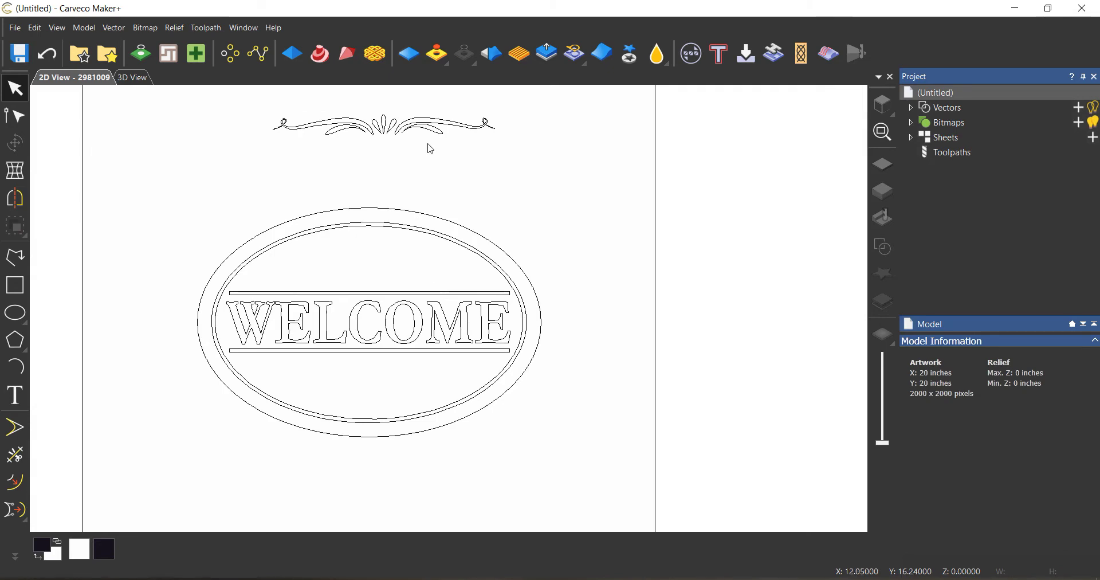
# Move the flourish ornament into the oval just above WELCOME.
pyautogui.moveTo(514, 120); pyautogui.dragTo(263, 164)
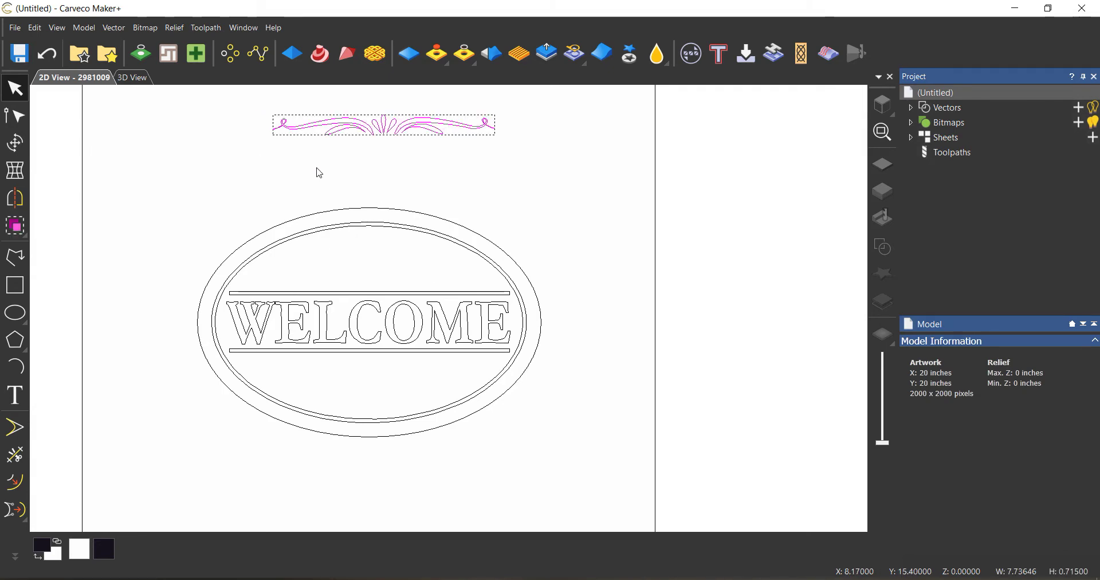
pyautogui.moveTo(393, 128); pyautogui.dragTo(374, 279)
pyautogui.click(594, 329)
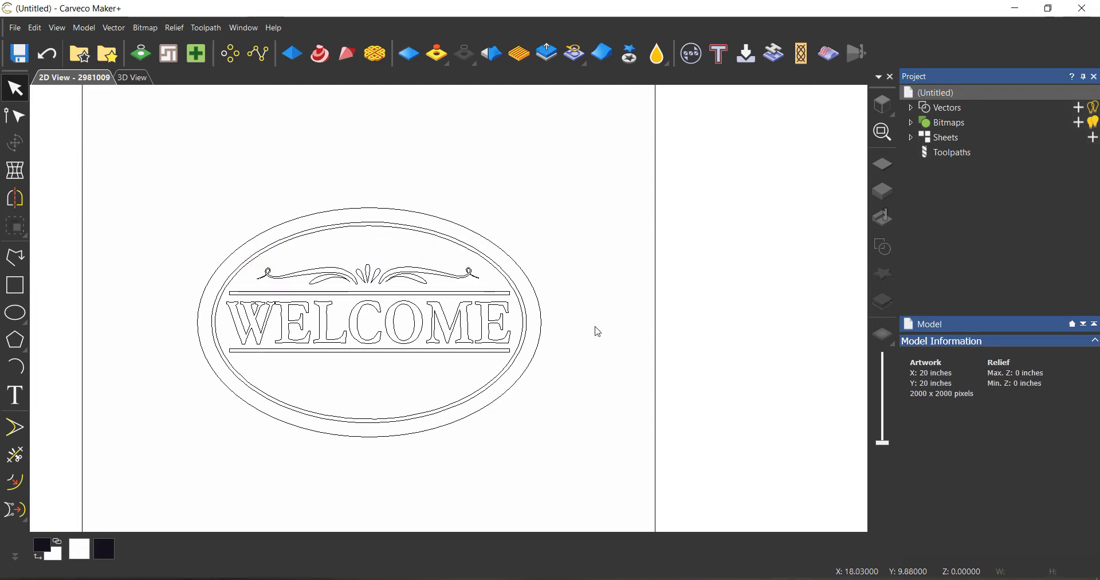
pyautogui.scroll(2, 340, 294)
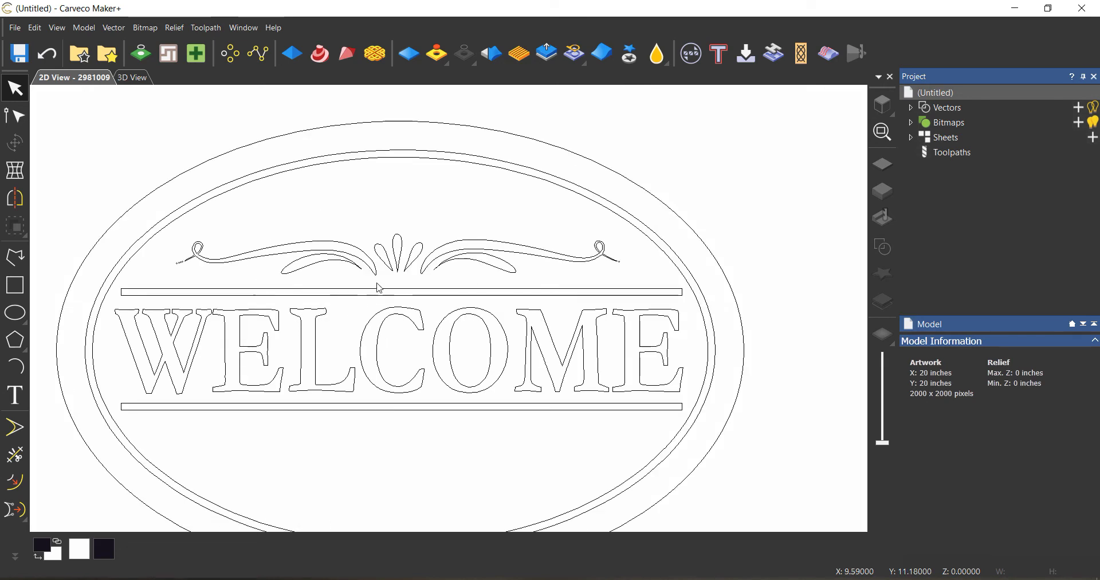
pyautogui.moveTo(469, 235); pyautogui.dragTo(330, 274)
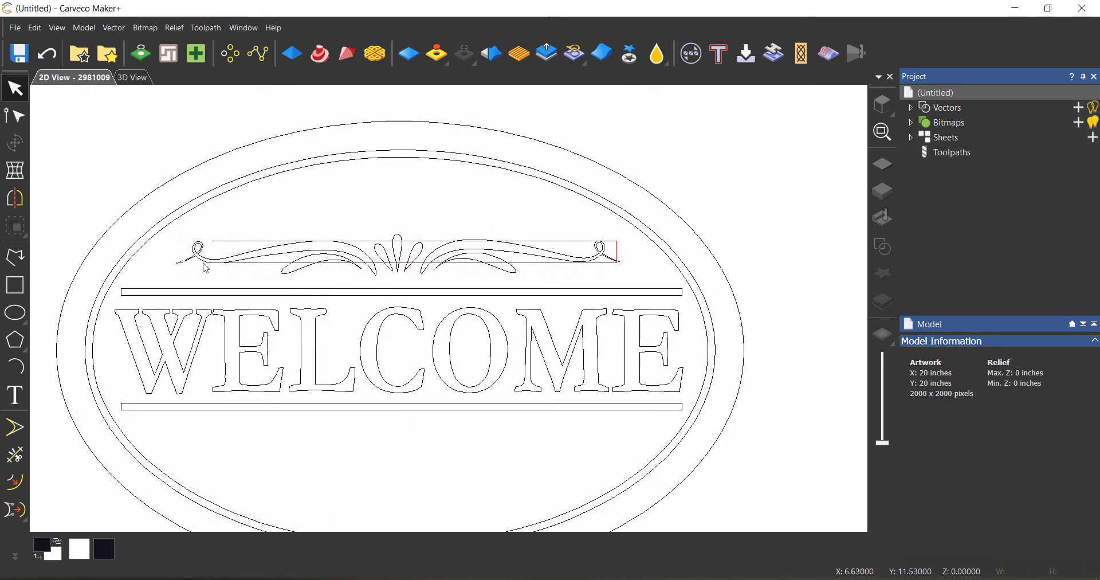
pyautogui.moveTo(398, 230); pyautogui.dragTo(398, 232)
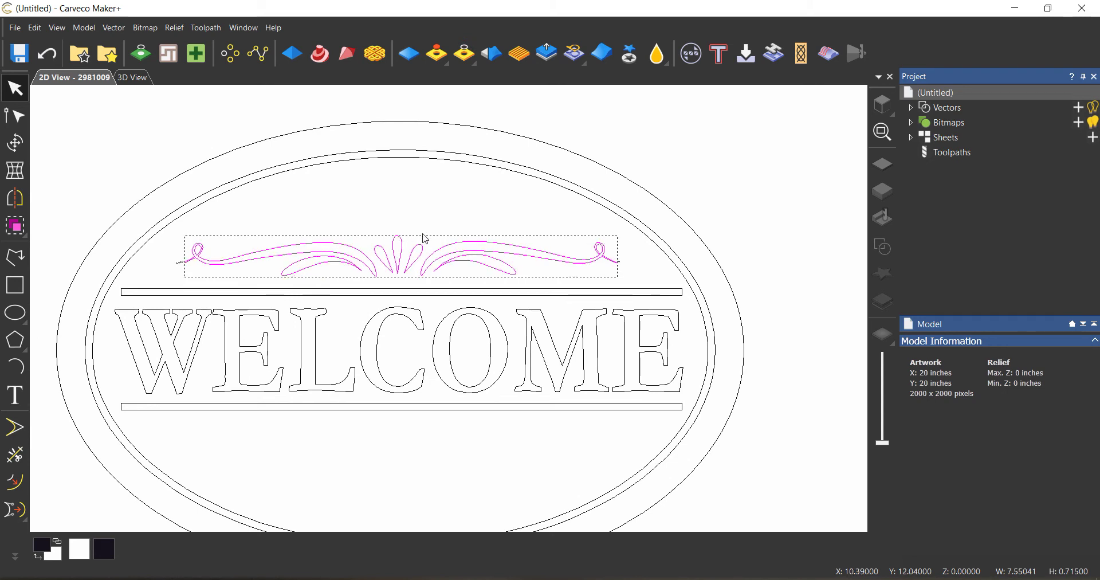
pyautogui.click(414, 218)
# Stretch the flourish's central fan taller, to about 1 x 1.12 inches.
pyautogui.moveTo(416, 221); pyautogui.dragTo(372, 277)
pyautogui.click(413, 270)
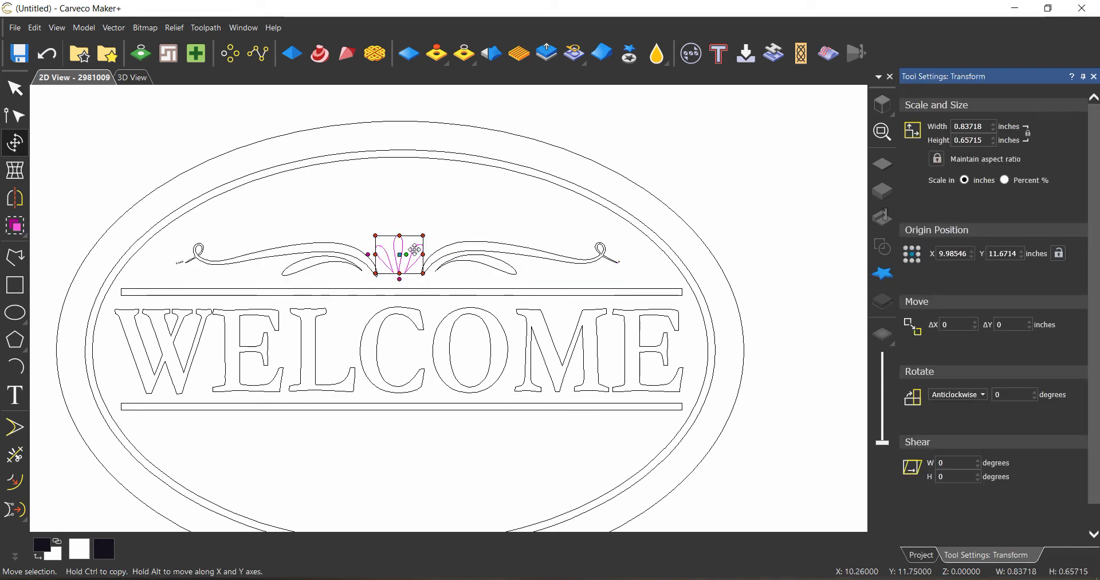
pyautogui.moveTo(399, 235); pyautogui.dragTo(434, 238)
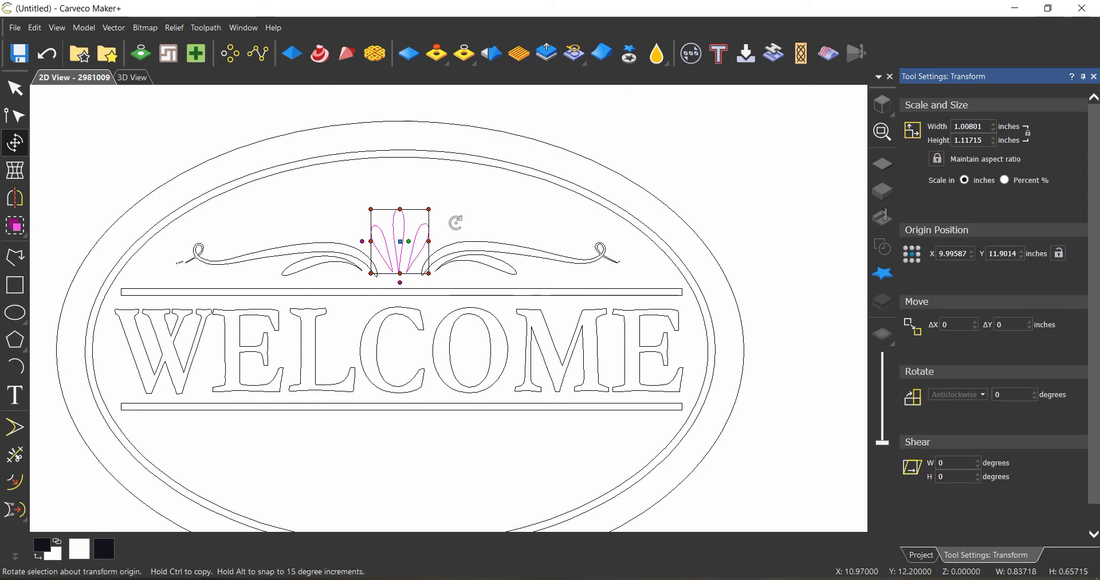
pyautogui.press('Escape')
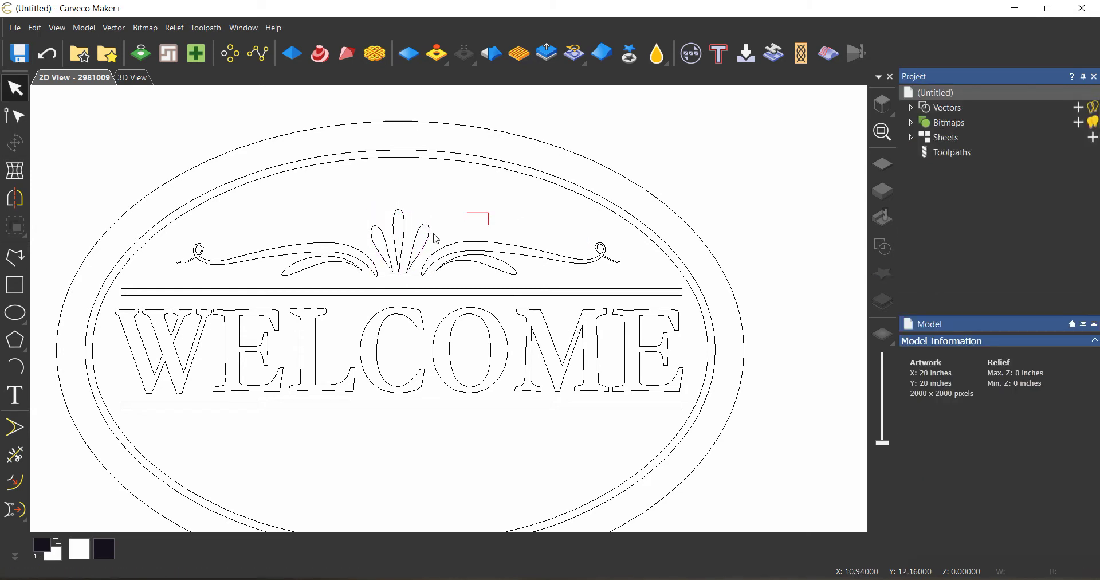
# Nudge the whole flourish slightly upward above WELCOME.
pyautogui.moveTo(436, 239); pyautogui.dragTo(329, 274)
pyautogui.click(594, 238)
pyautogui.moveTo(613, 234); pyautogui.dragTo(195, 275)
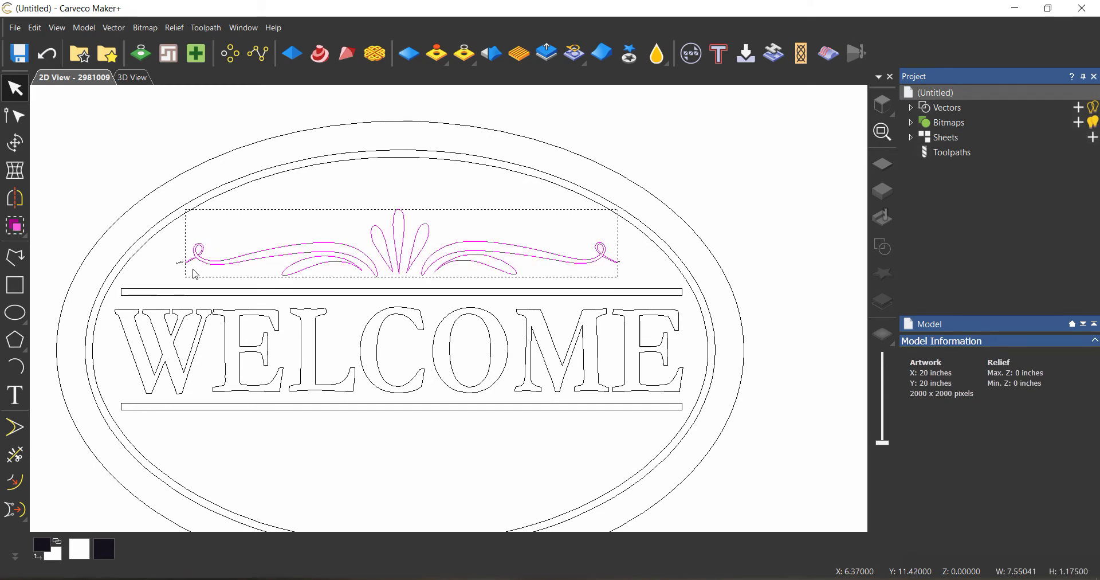
pyautogui.press('Up')
pyautogui.click(438, 478)
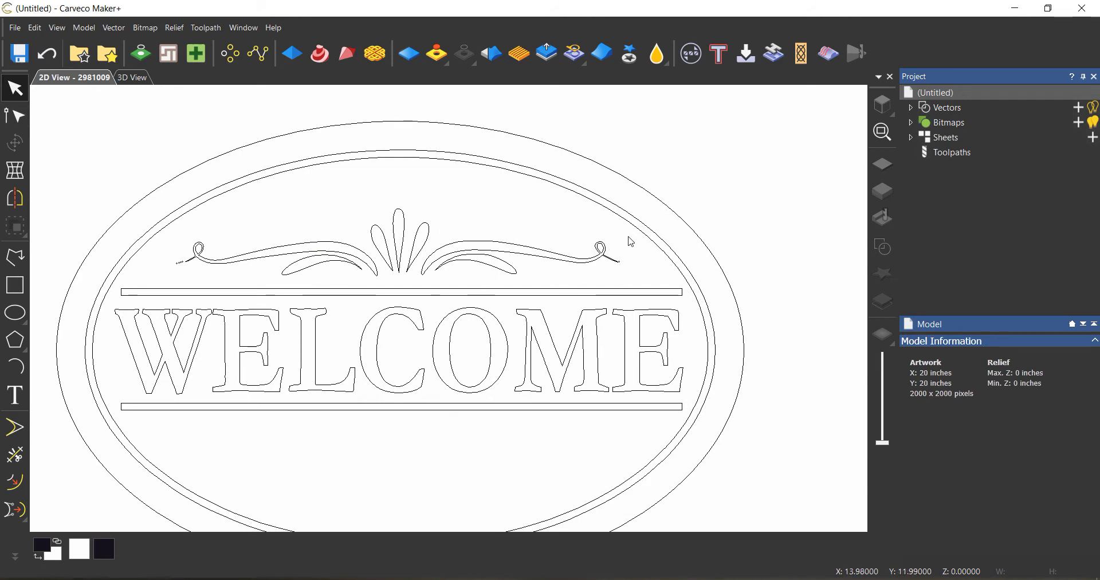
pyautogui.moveTo(628, 235); pyautogui.dragTo(180, 280)
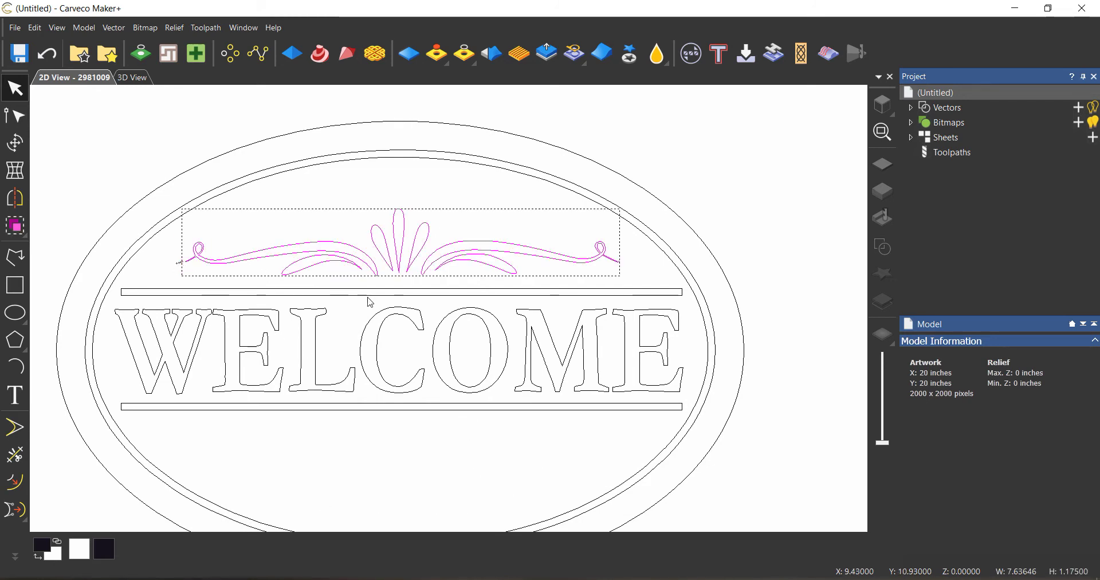
# Mirror a vertical copy of the flourish and move it below WELCOME's lower bar.
pyautogui.click(14, 199)
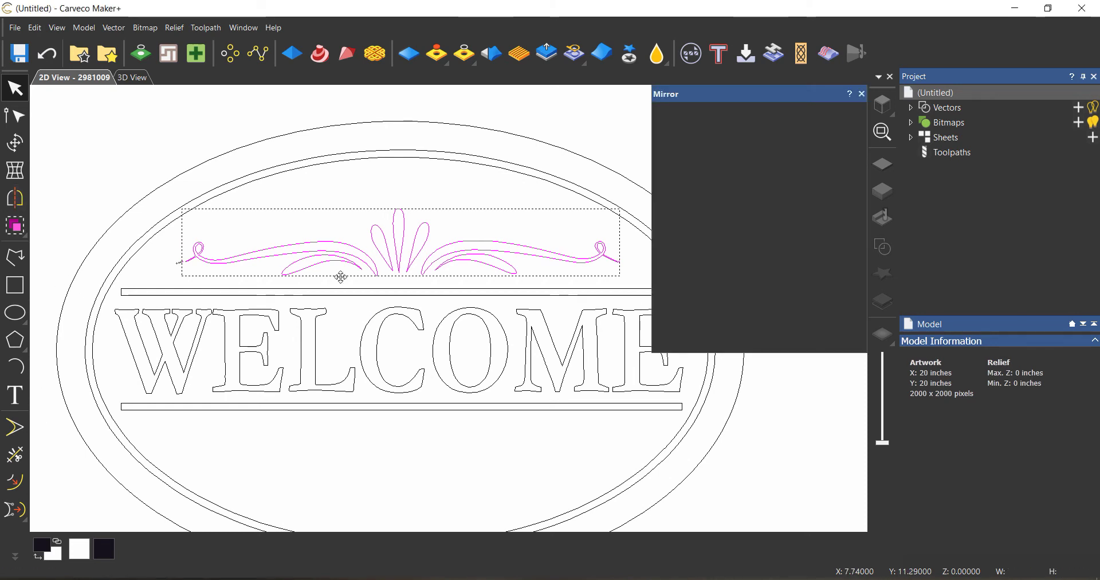
pyautogui.click(713, 223)
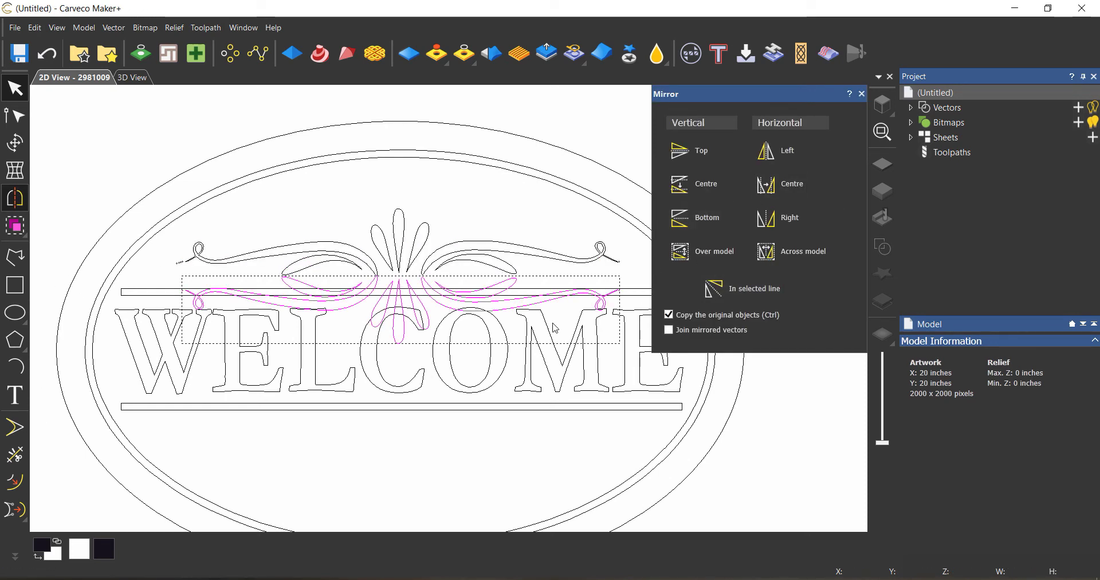
pyautogui.press('Down')
pyautogui.press('Down')
pyautogui.press('Down')
pyautogui.press('Down')
pyautogui.press('Down')
pyautogui.press('Down')
pyautogui.press('Down')
pyautogui.press('Down')
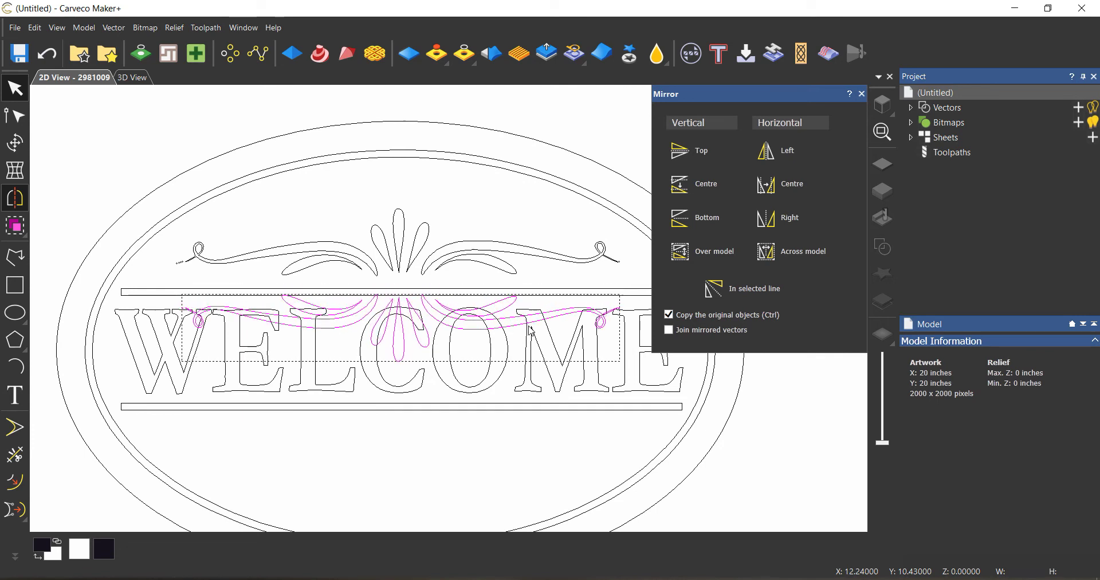
pyautogui.press('Down')
pyautogui.press('Down')
pyautogui.press('Down')
pyautogui.press('Down')
pyautogui.press('Down')
pyautogui.press('Down')
pyautogui.press('Down')
pyautogui.press('Down')
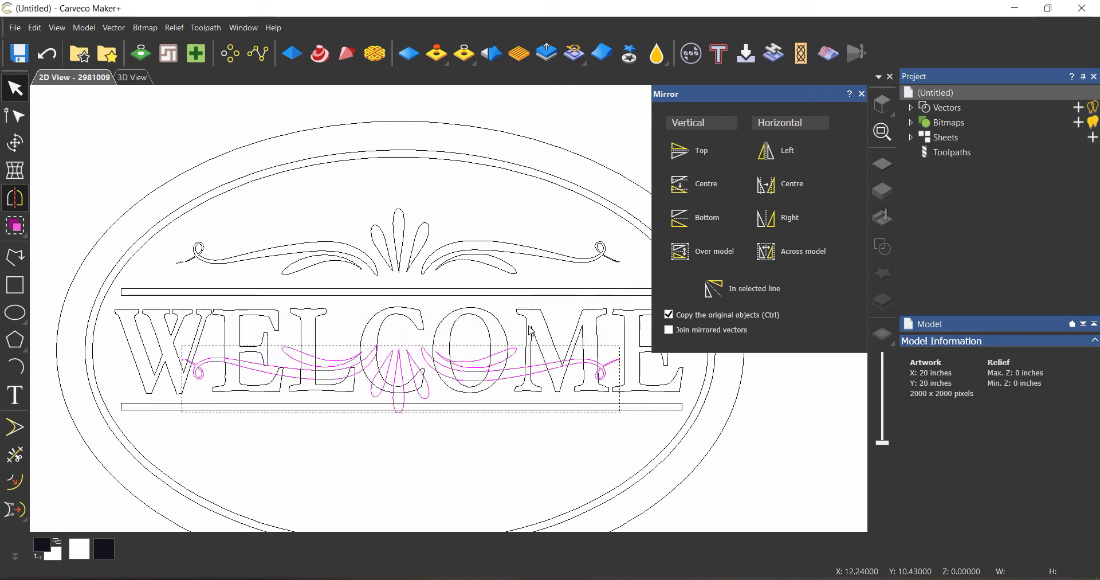
pyautogui.press('Down')
pyautogui.press('Down')
pyautogui.press('Down')
pyautogui.press('Down')
pyautogui.press('Down')
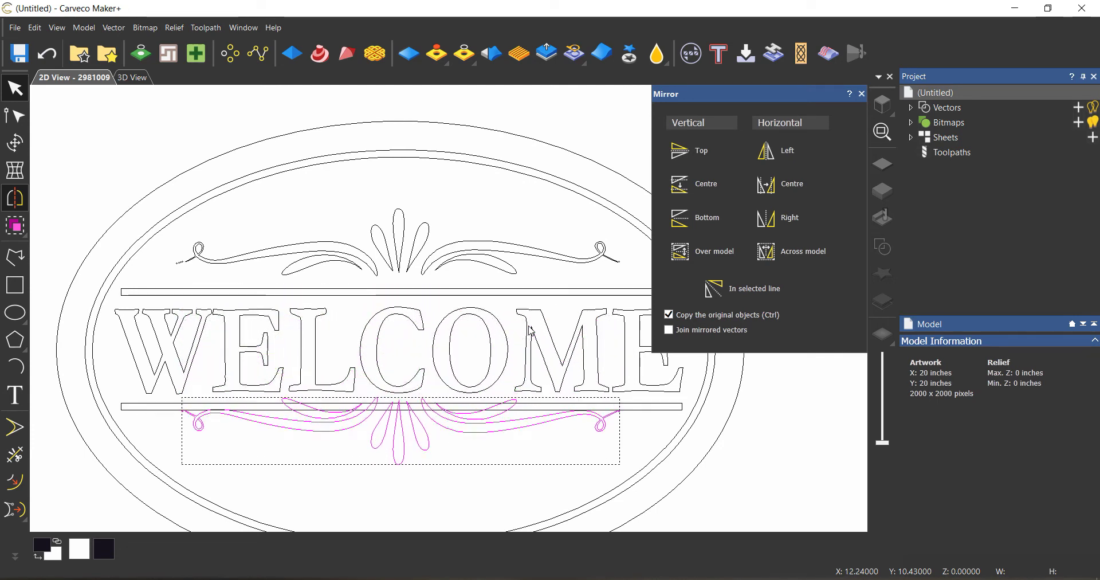
pyautogui.press('Down')
pyautogui.press('Down')
pyautogui.press('Down')
pyautogui.press('Down')
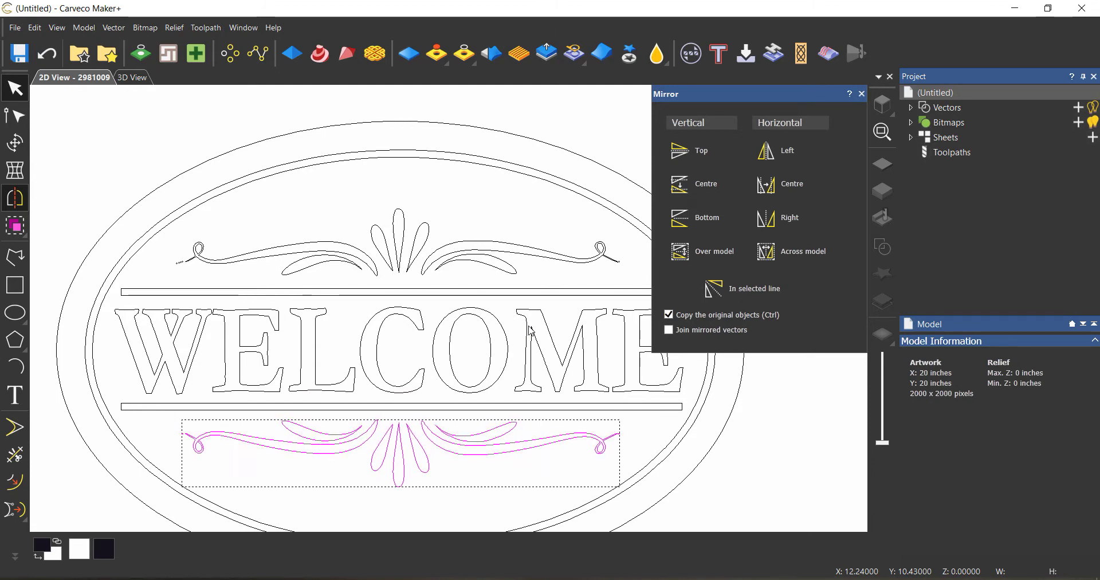
pyautogui.click(439, 473)
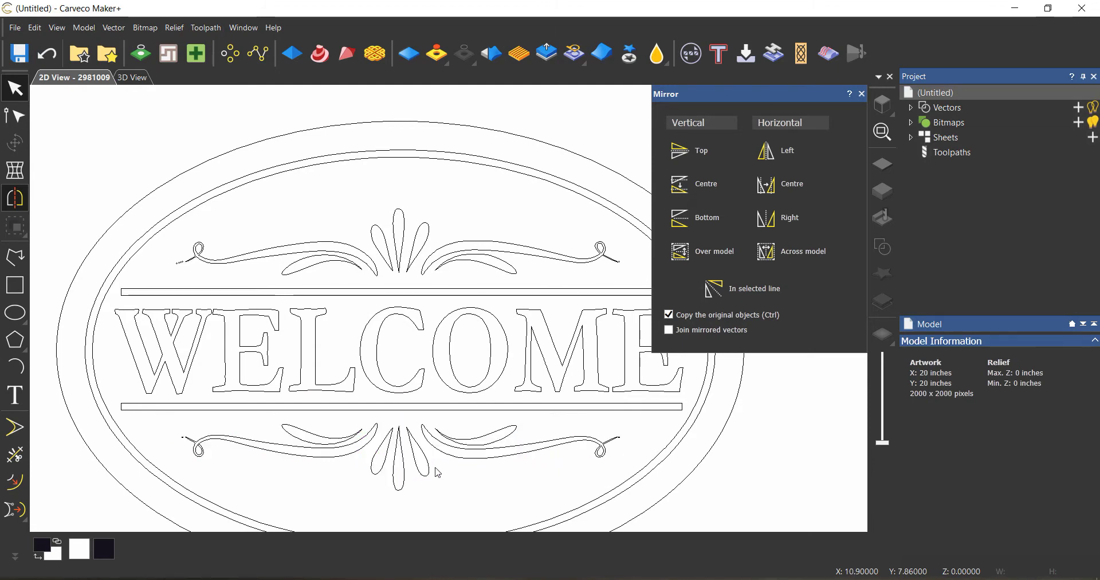
pyautogui.scroll(3, 139, 264)
pyautogui.moveTo(276, 261); pyautogui.dragTo(330, 295)
pyautogui.click(330, 295)
pyautogui.scroll(-3, 318, 409)
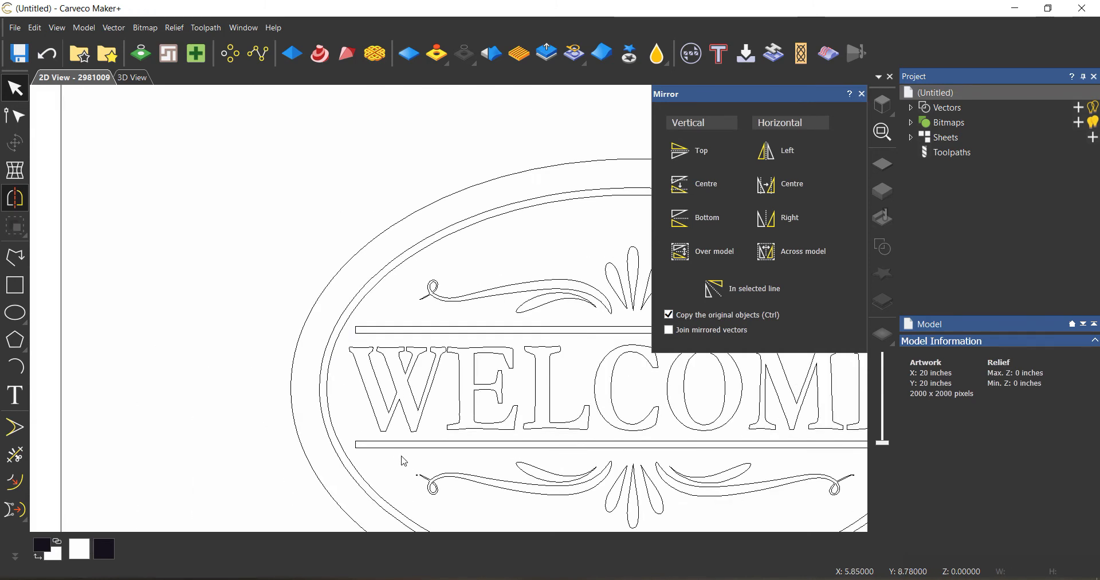
pyautogui.scroll(3, 413, 470)
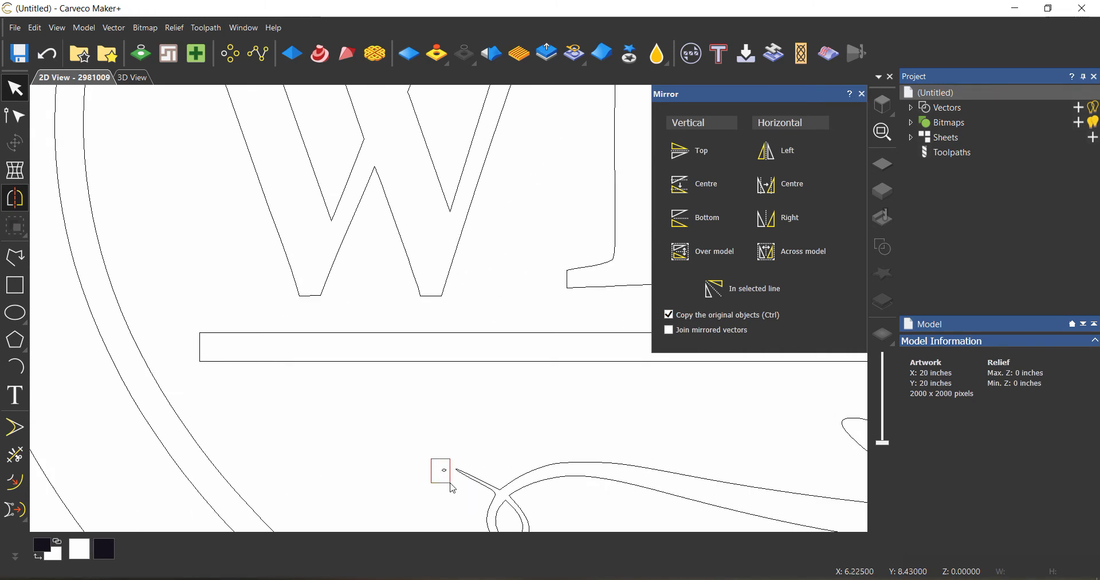
pyautogui.scroll(-3, 458, 424)
pyautogui.scroll(-3, 465, 417)
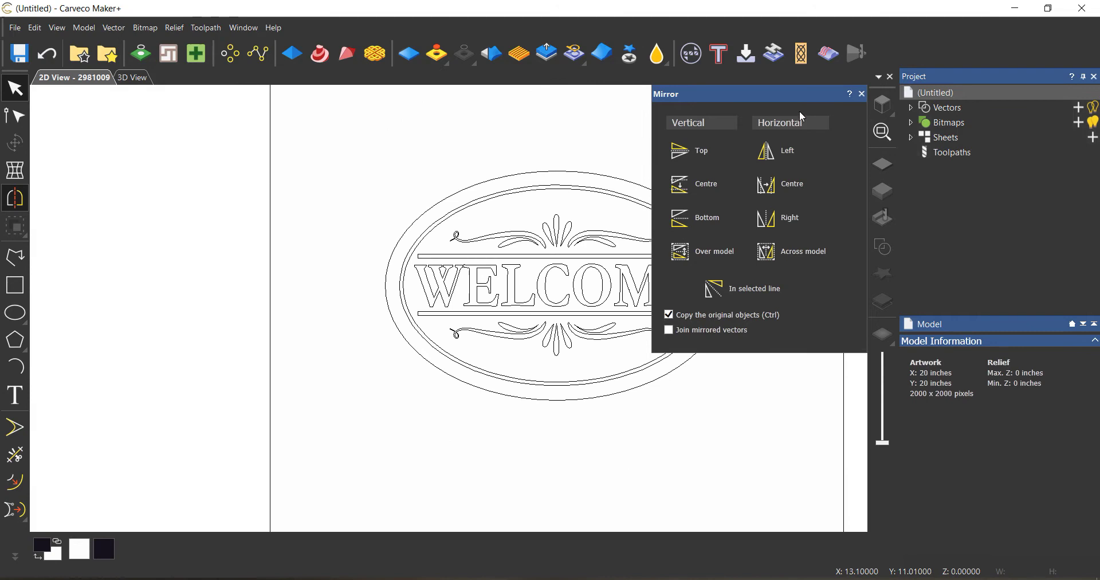
pyautogui.click(861, 93)
pyautogui.scroll(4, 658, 365)
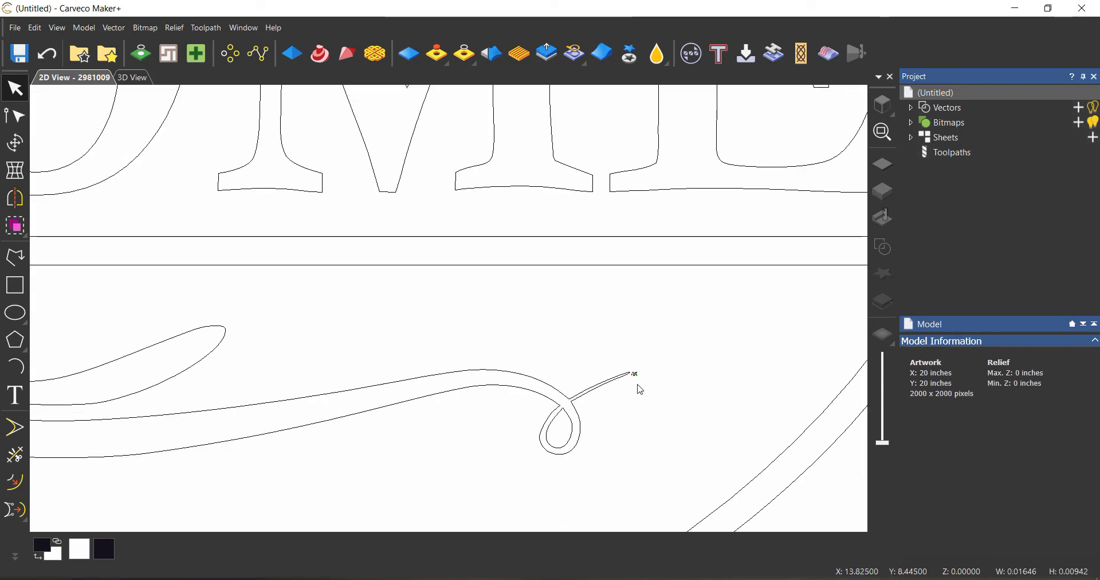
pyautogui.scroll(-4, 627, 338)
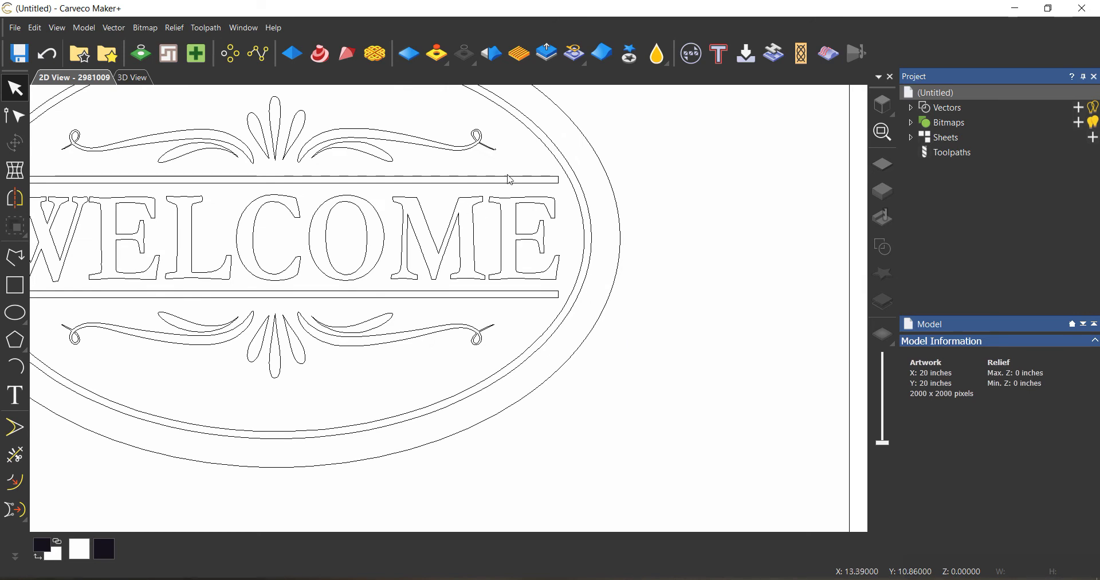
pyautogui.scroll(3, 496, 162)
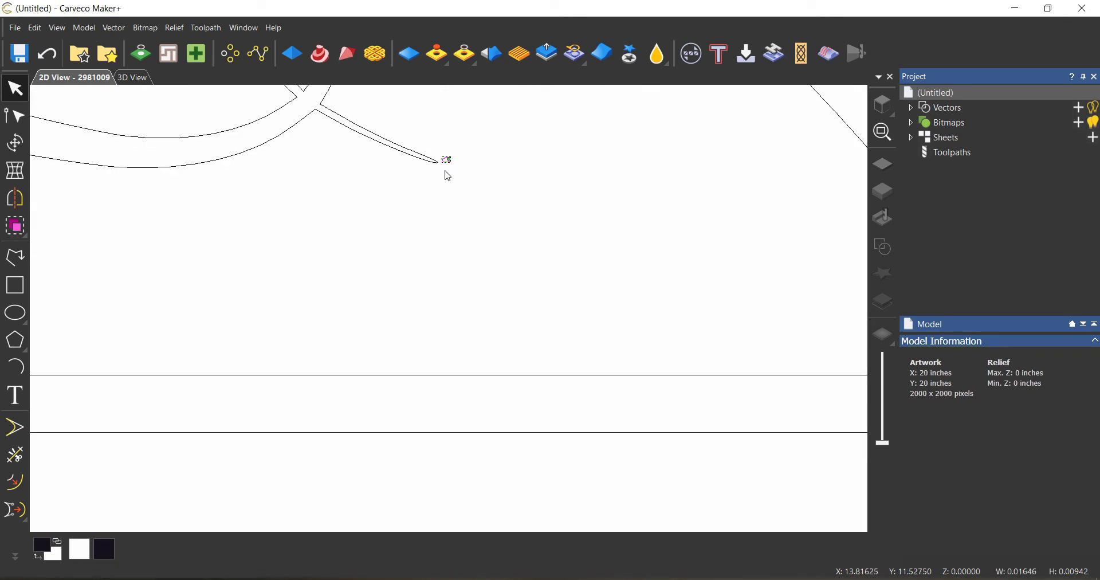
pyautogui.scroll(-3, 448, 176)
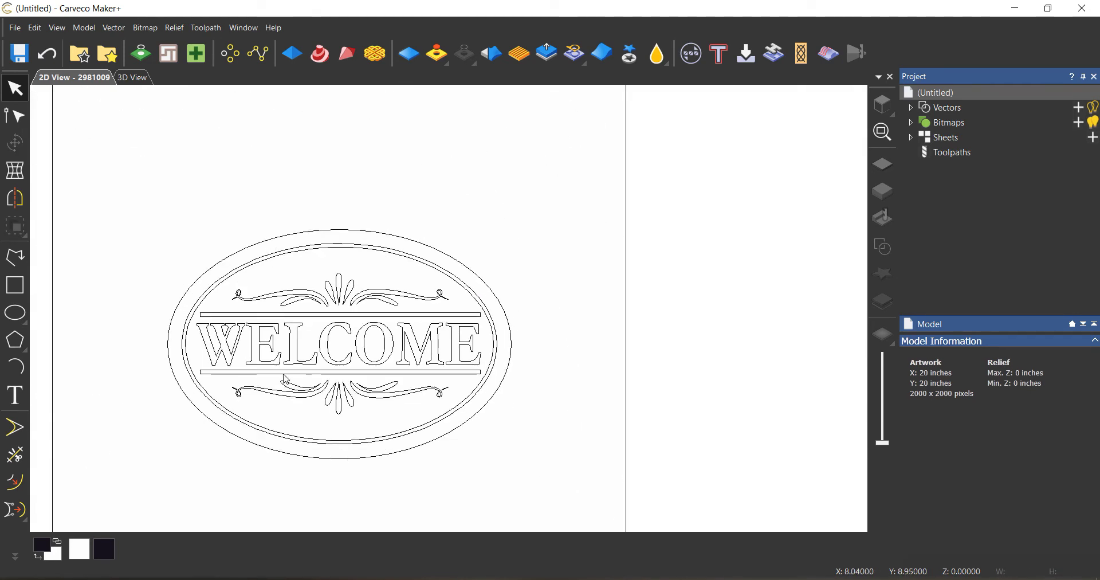
pyautogui.scroll(2, 284, 373)
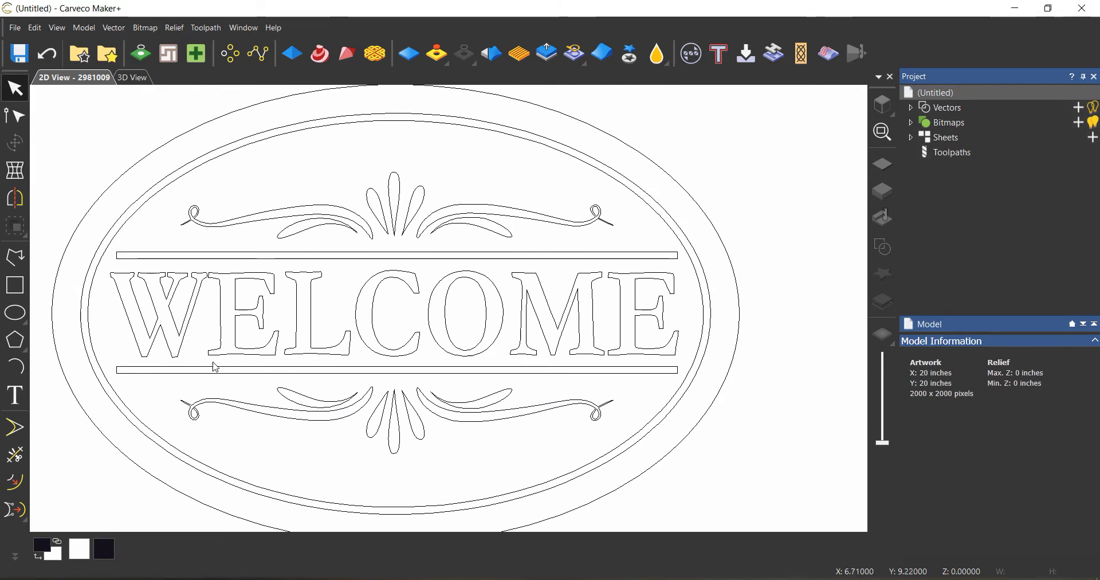
pyautogui.scroll(-2, 241, 369)
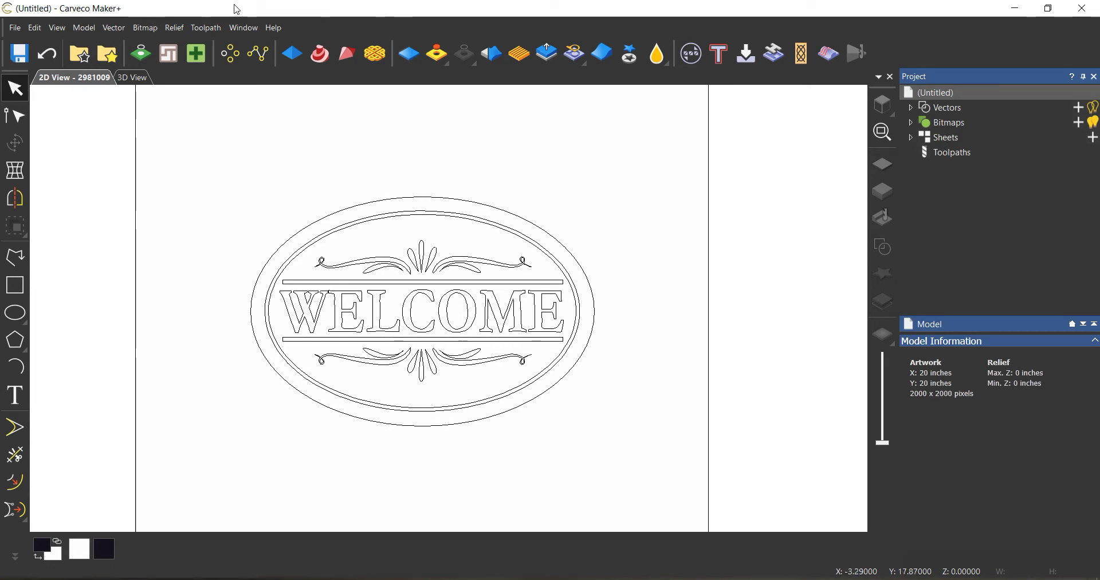
# Set the material thickness to 0.75 inches with Z zero at the top surface.
pyautogui.click(206, 28)
pyautogui.click(244, 49)
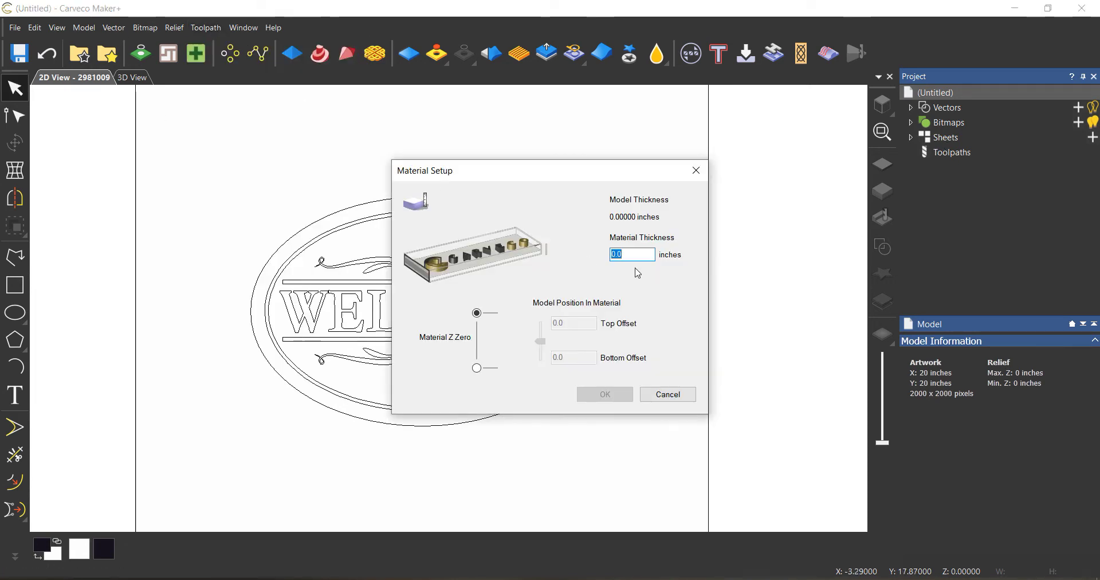
pyautogui.write('.75')
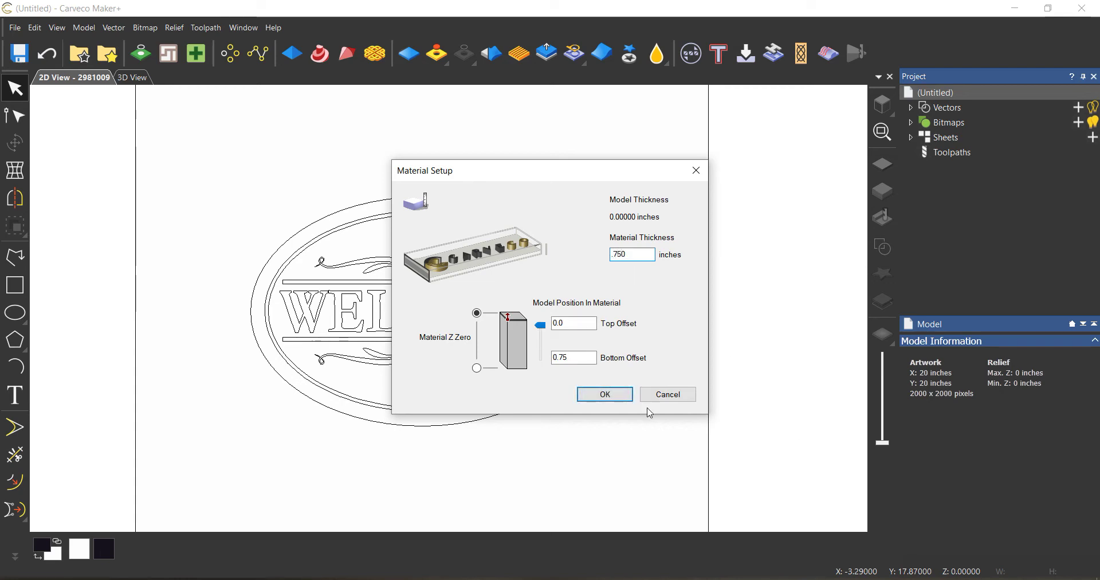
pyautogui.click(607, 395)
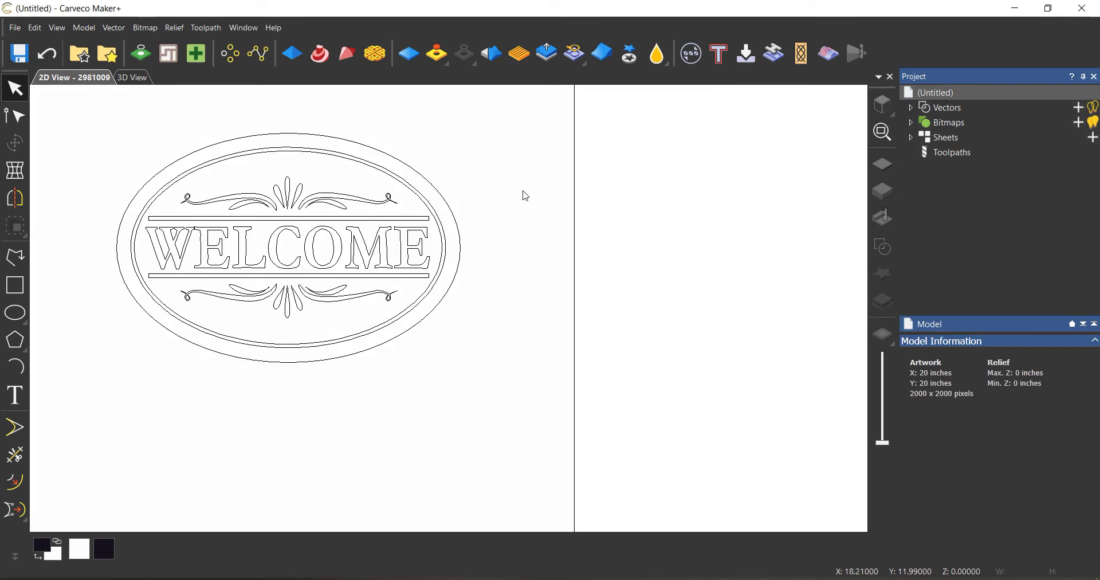
pyautogui.click(324, 137)
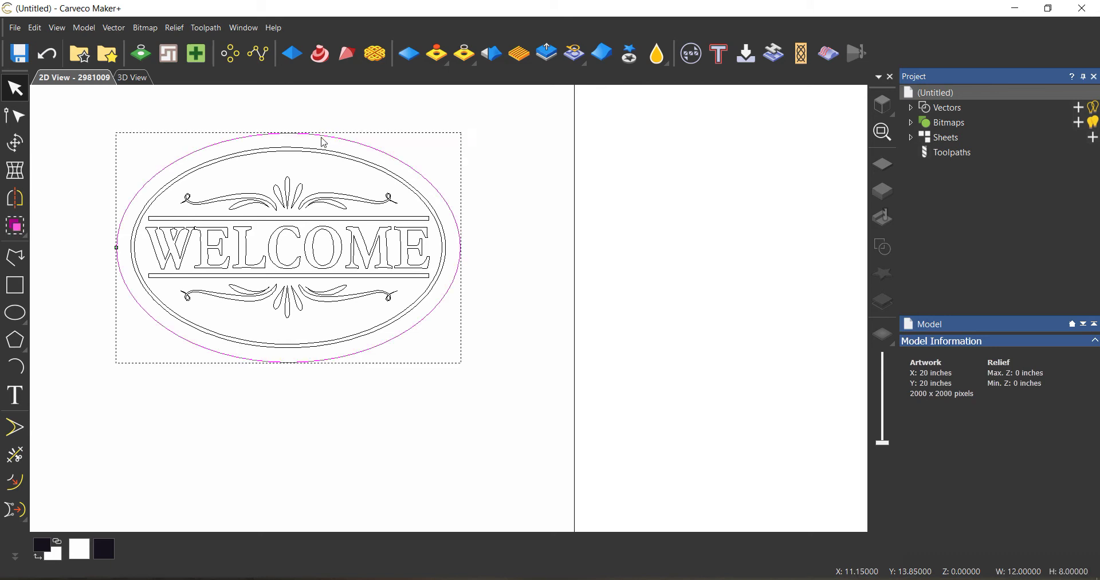
# Calculate an outside profile toolpath 'cUT' on the outer ellipse with the .25" Yanico Down Spiral bit.
pyautogui.click(207, 32)
pyautogui.moveTo(256, 94)
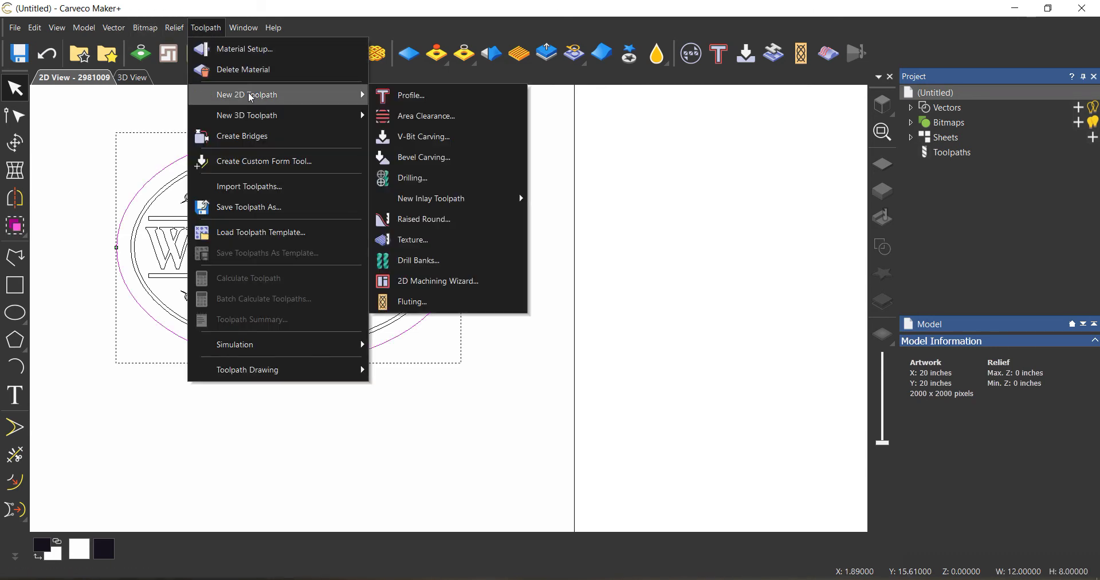
pyautogui.click(451, 97)
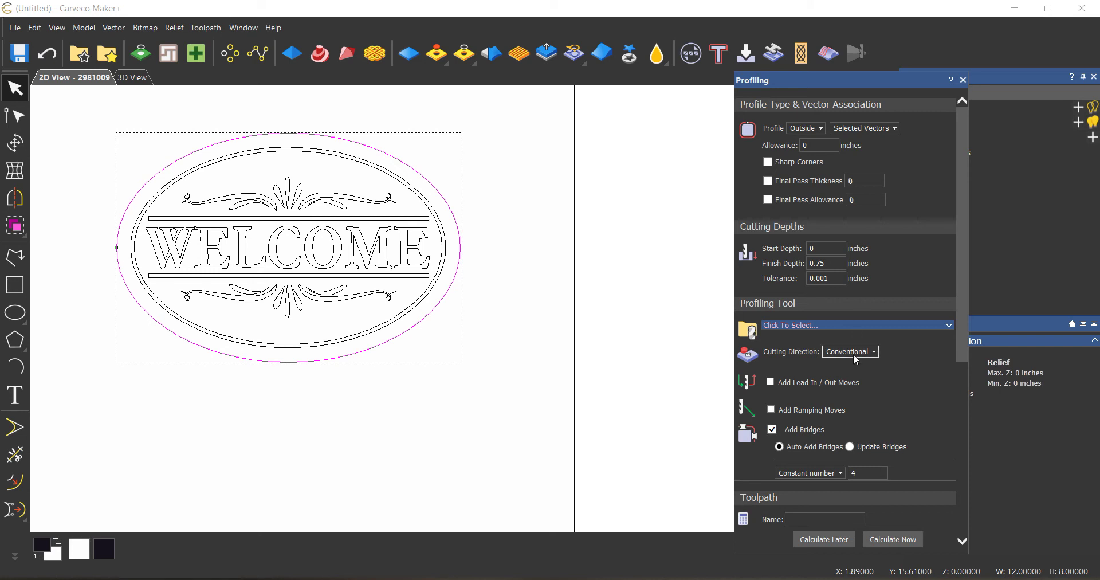
pyautogui.click(835, 327)
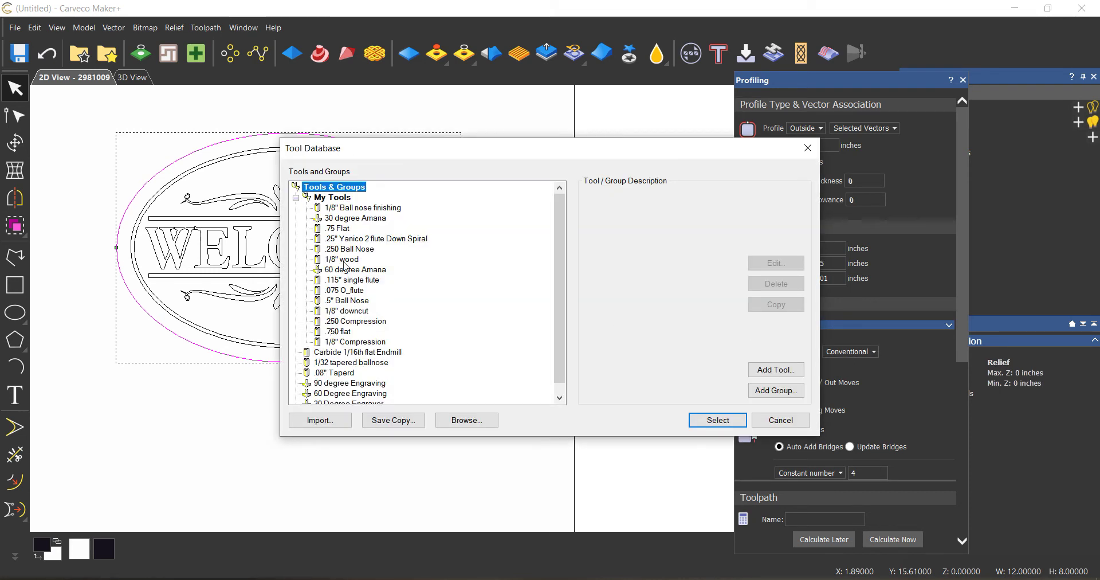
pyautogui.click(394, 239)
pyautogui.click(718, 420)
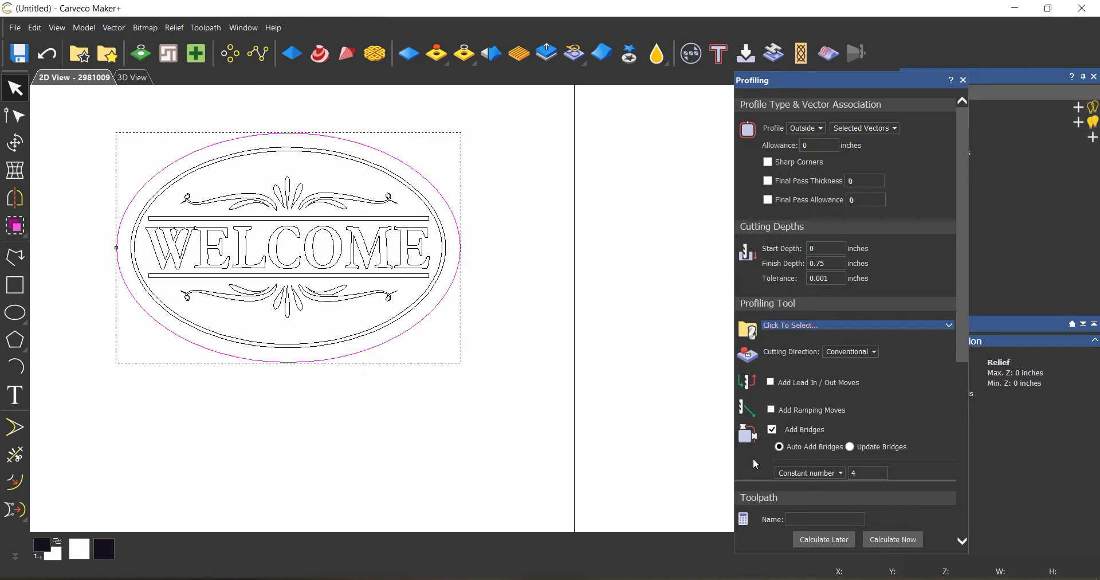
pyautogui.click(814, 519)
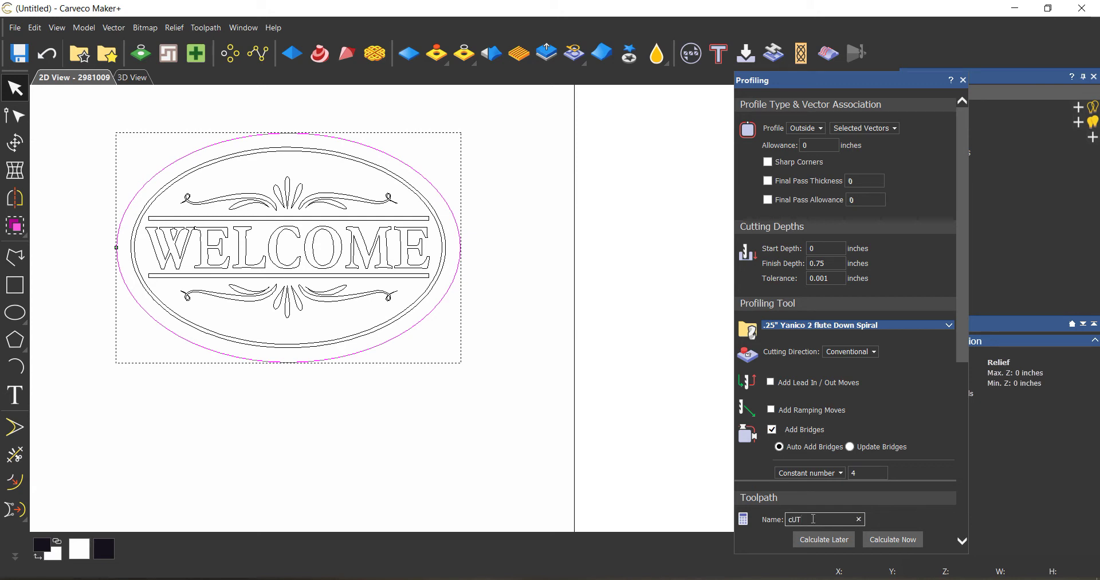
pyautogui.click(893, 541)
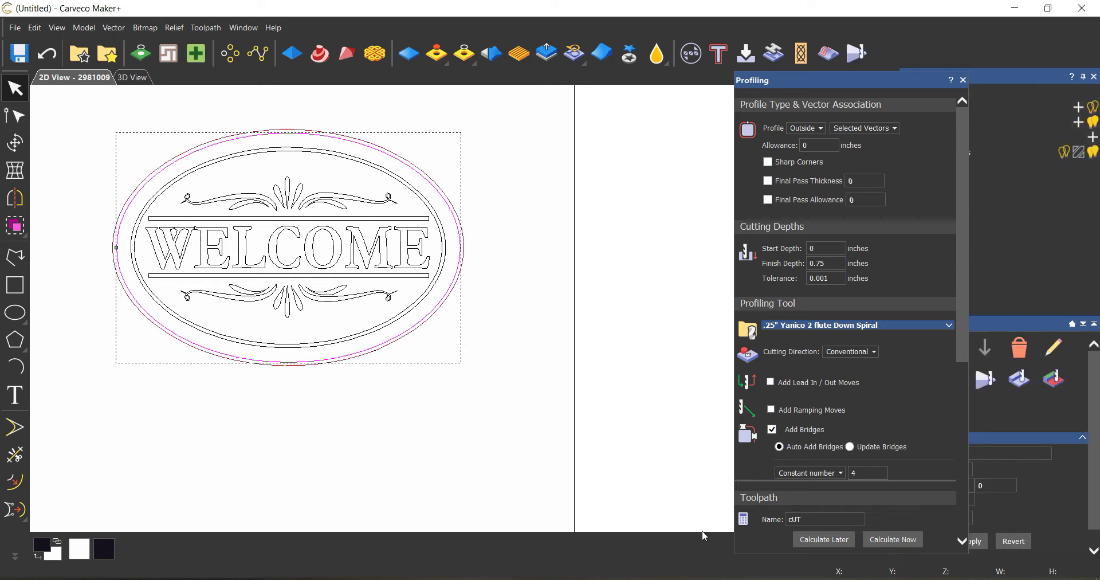
pyautogui.click(964, 80)
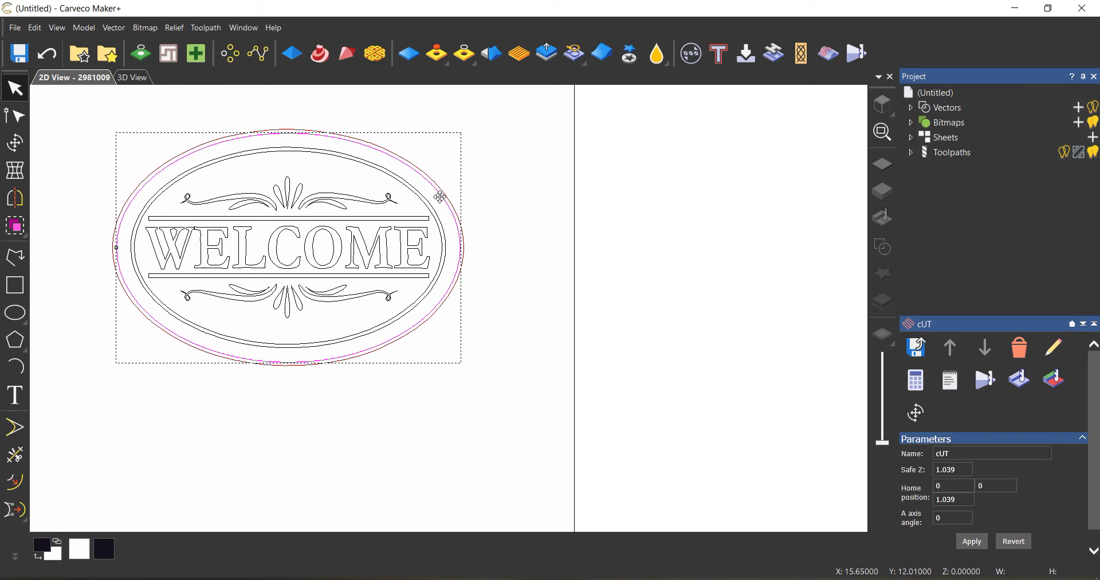
pyautogui.click(92, 167)
# Window-select the WELCOME letters, both flourishes, the bars and the inner border ovals.
pyautogui.scroll(-2, 230, 195)
pyautogui.scroll(2, 342, 236)
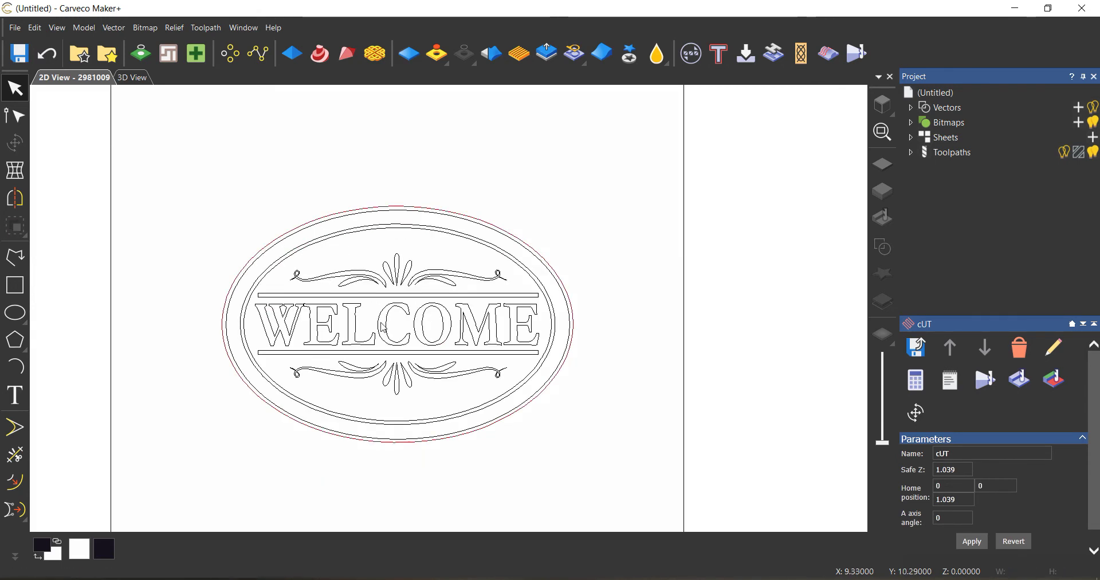
pyautogui.scroll(2, 380, 352)
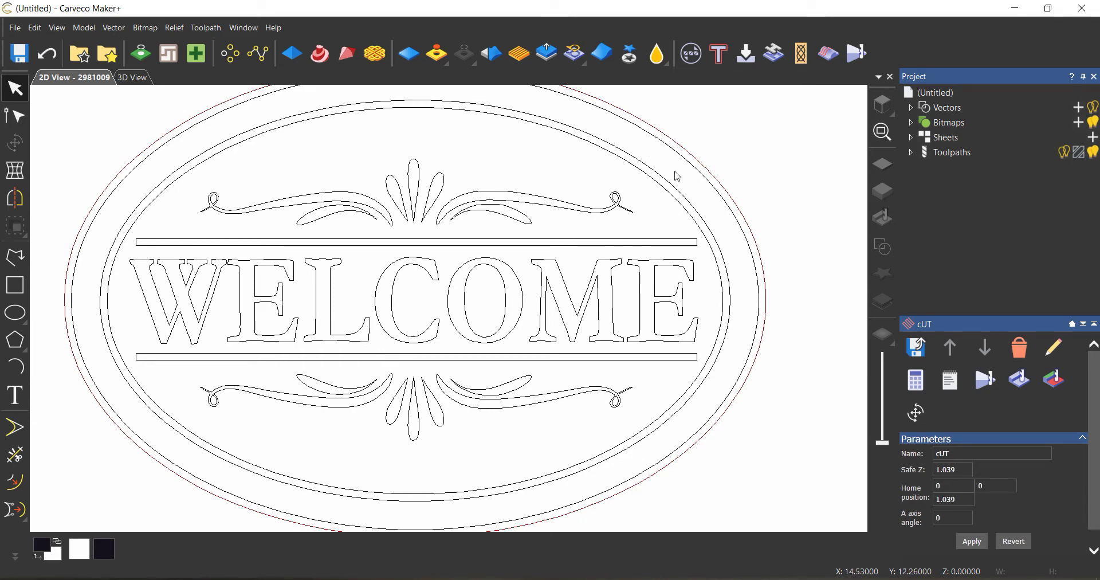
pyautogui.moveTo(640, 147); pyautogui.dragTo(173, 450)
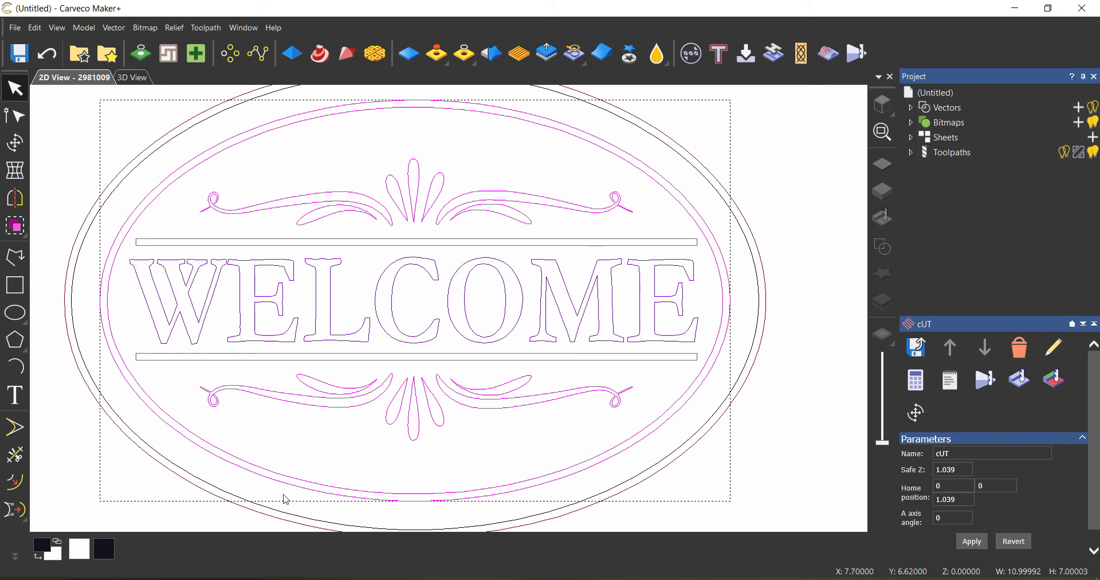
# Start a new V-Bit Carving toolpath from Toolpath > New 2D Toolpath.
pyautogui.click(207, 28)
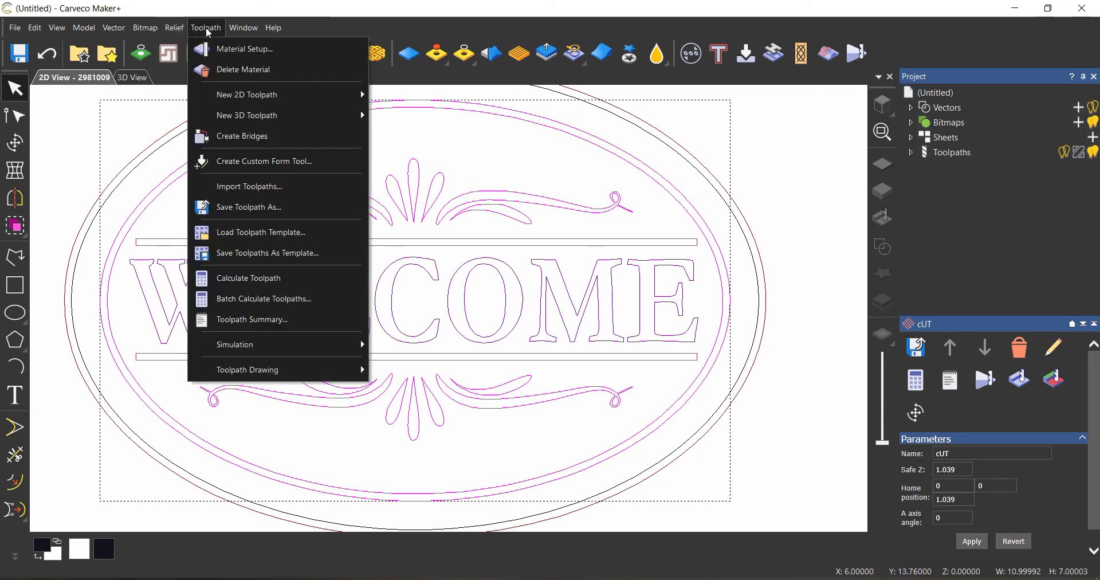
pyautogui.moveTo(252, 105)
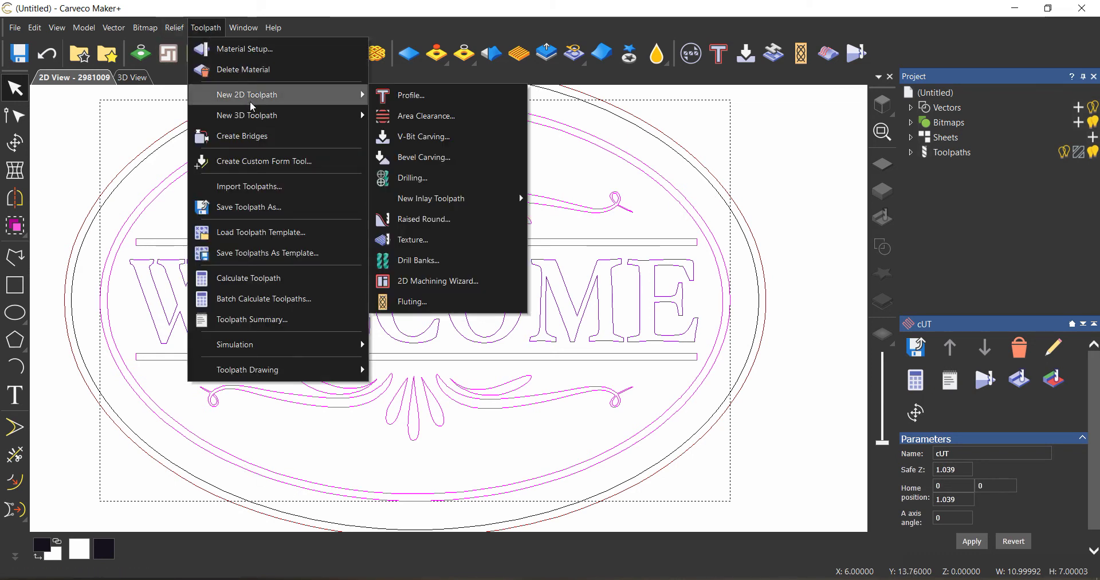
pyautogui.click(423, 136)
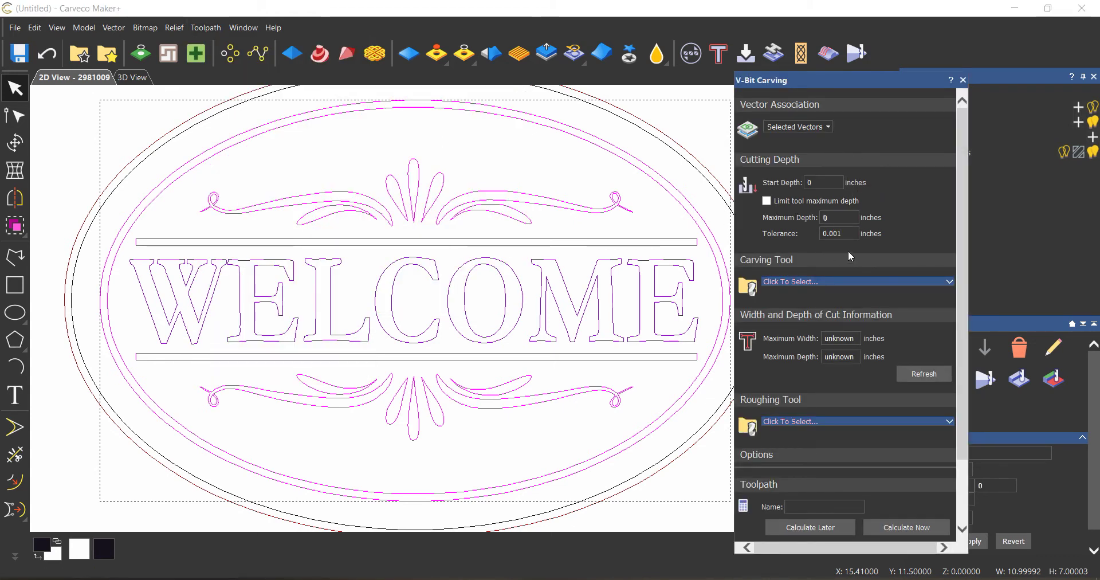
# Calculate a V-bit toolpath named '60' using the 60 degree Amana bit.
pyautogui.click(874, 282)
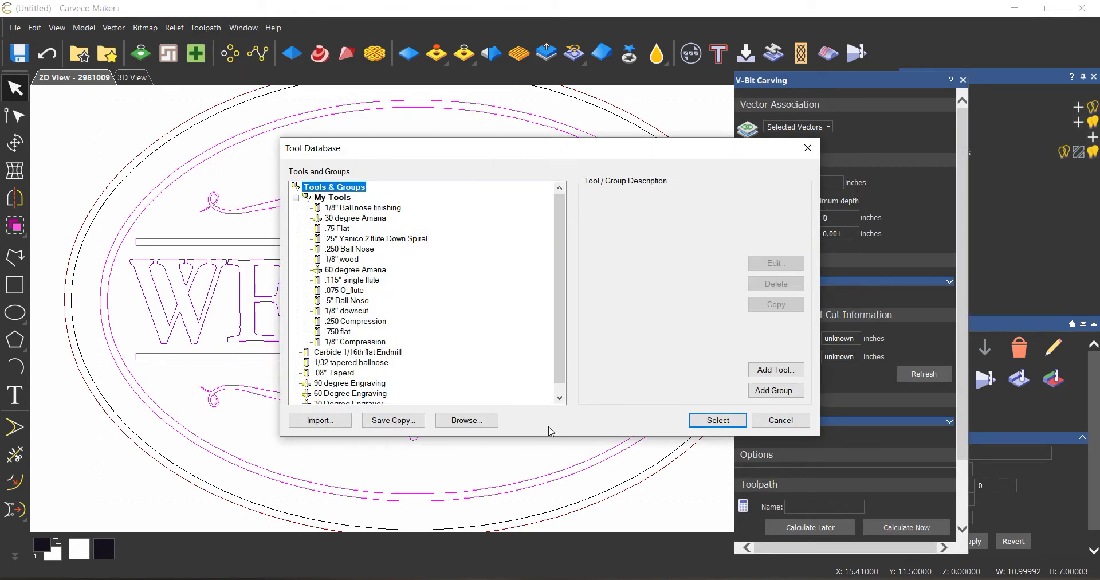
pyautogui.click(355, 270)
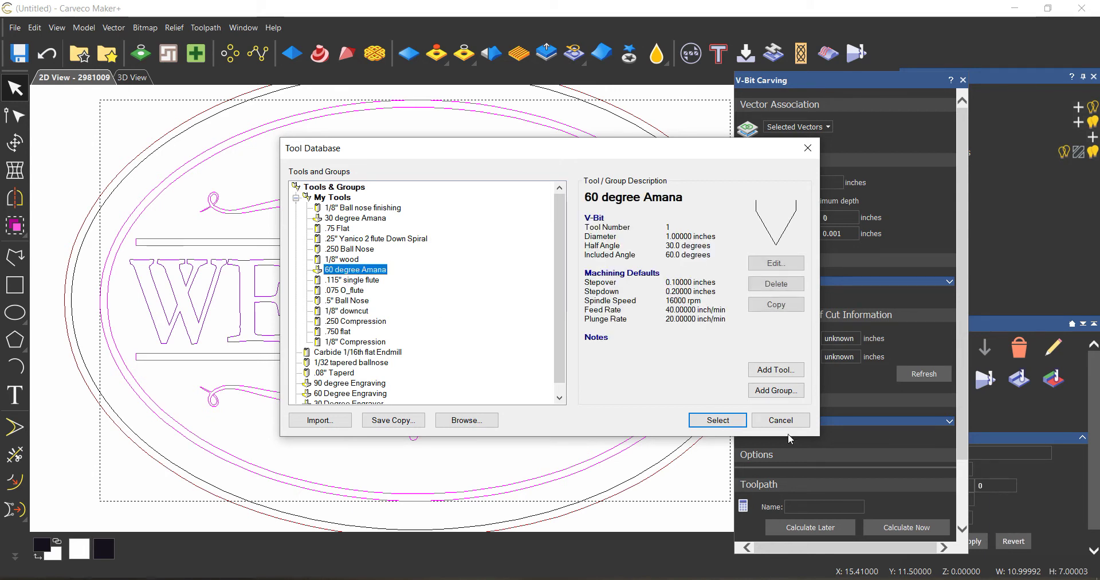
pyautogui.click(717, 420)
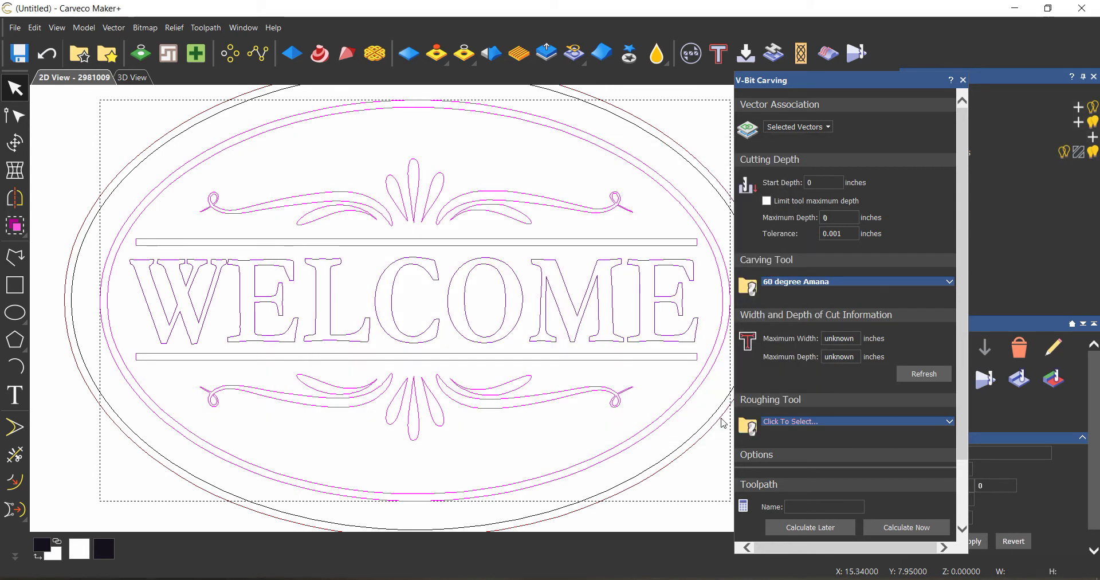
pyautogui.click(817, 505)
pyautogui.write('6')
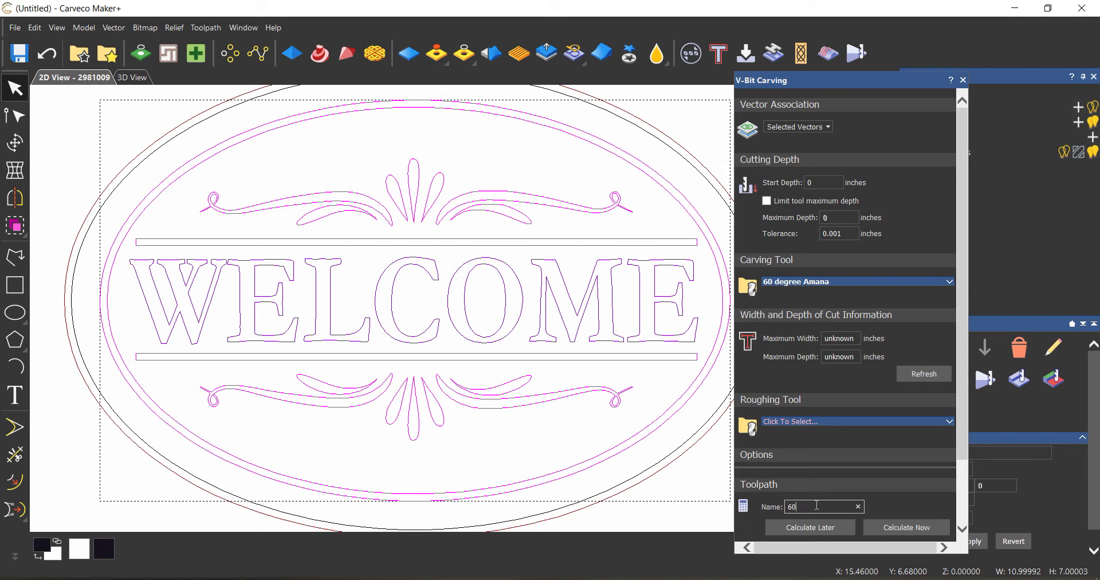
pyautogui.write('0')
pyautogui.click(917, 528)
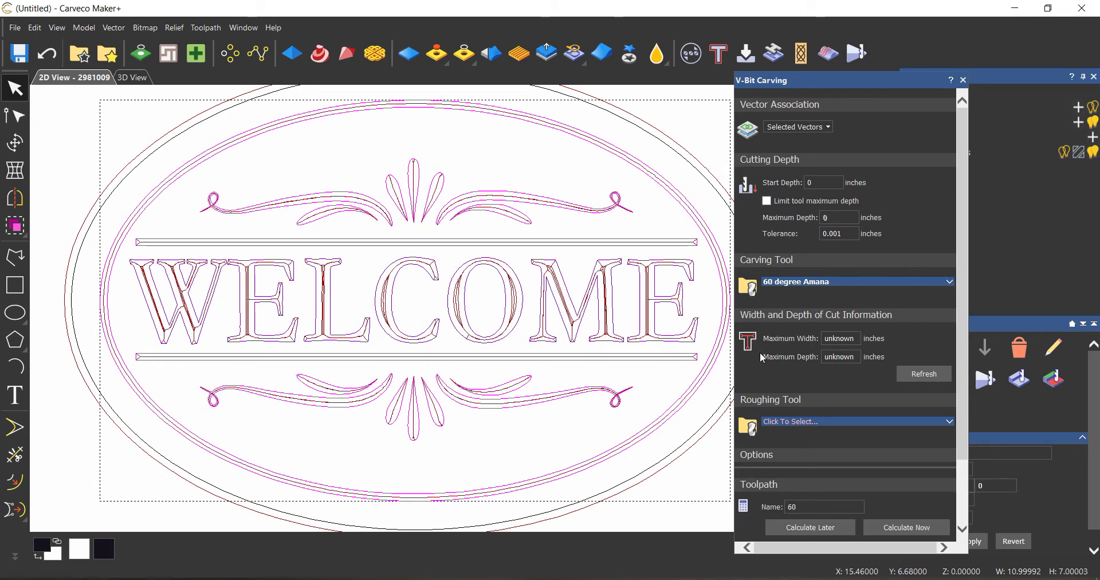
pyautogui.click(963, 81)
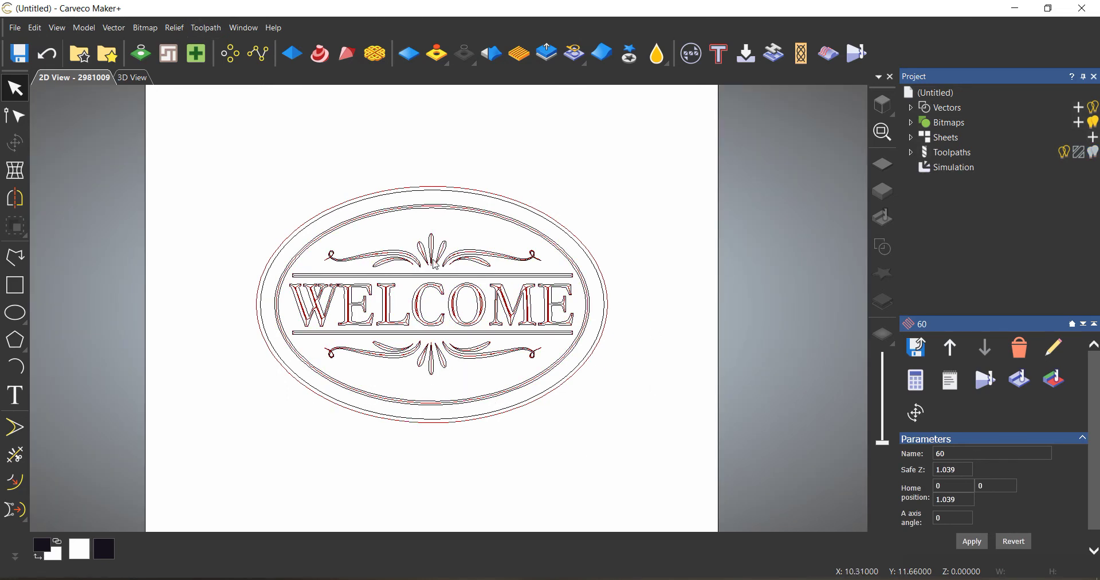
# Simulate all toolpaths on a wood block and inspect the carved WELCOME sign.
pyautogui.click(204, 31)
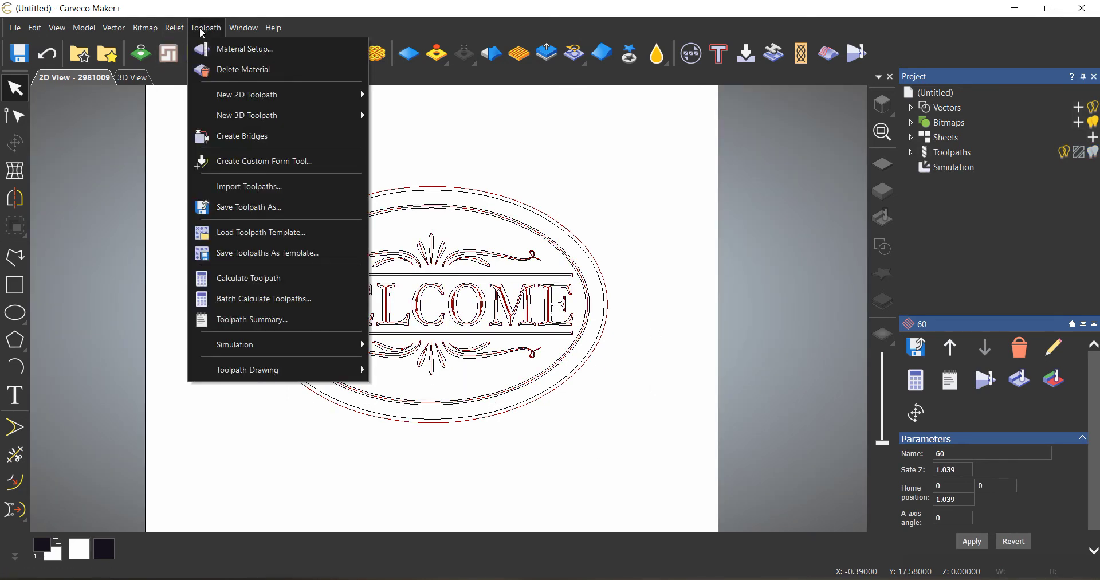
pyautogui.moveTo(269, 345)
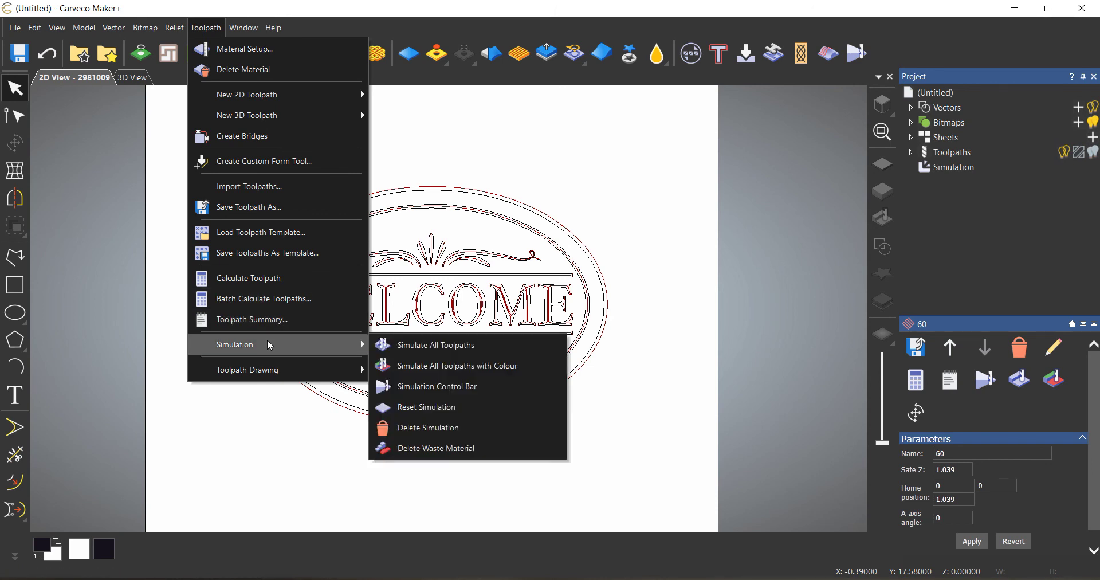
pyautogui.click(378, 348)
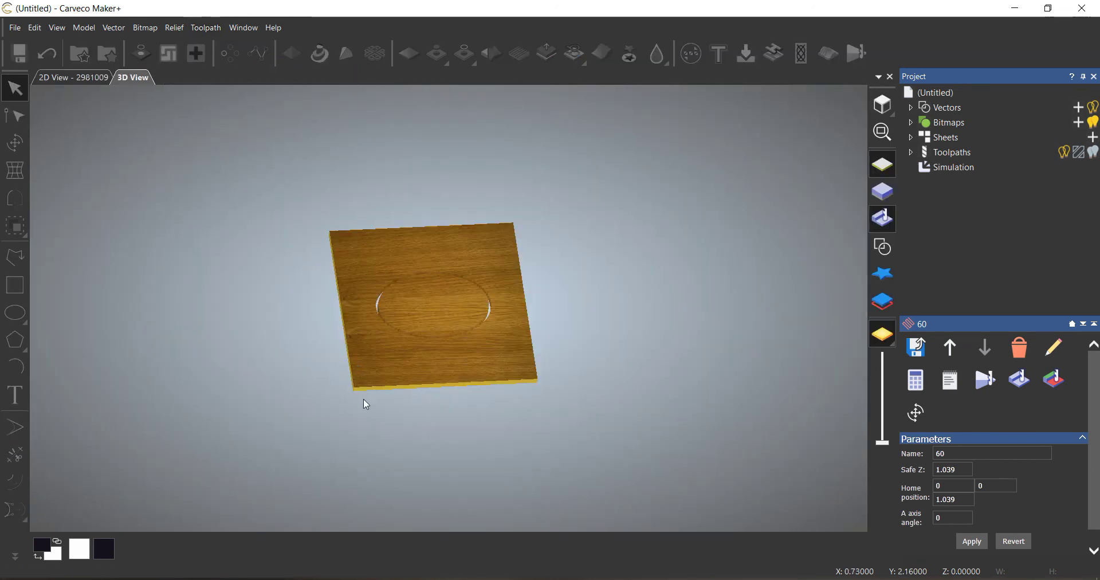
pyautogui.scroll(5, 432, 324)
pyautogui.scroll(2, 458, 284)
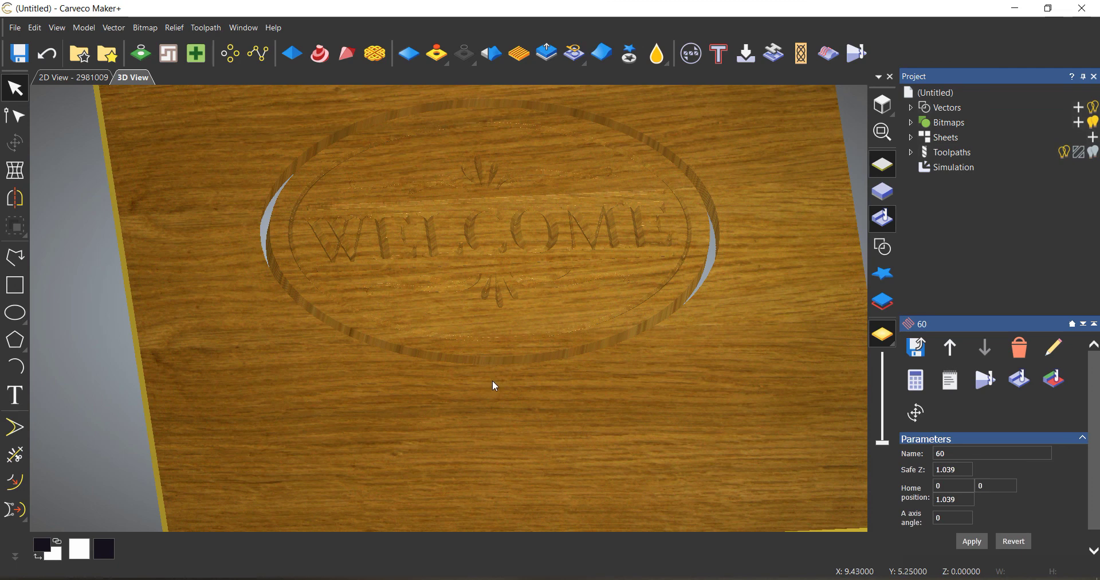
pyautogui.moveTo(493, 406); pyautogui.dragTo(507, 519, button='middle')
pyautogui.click(206, 28)
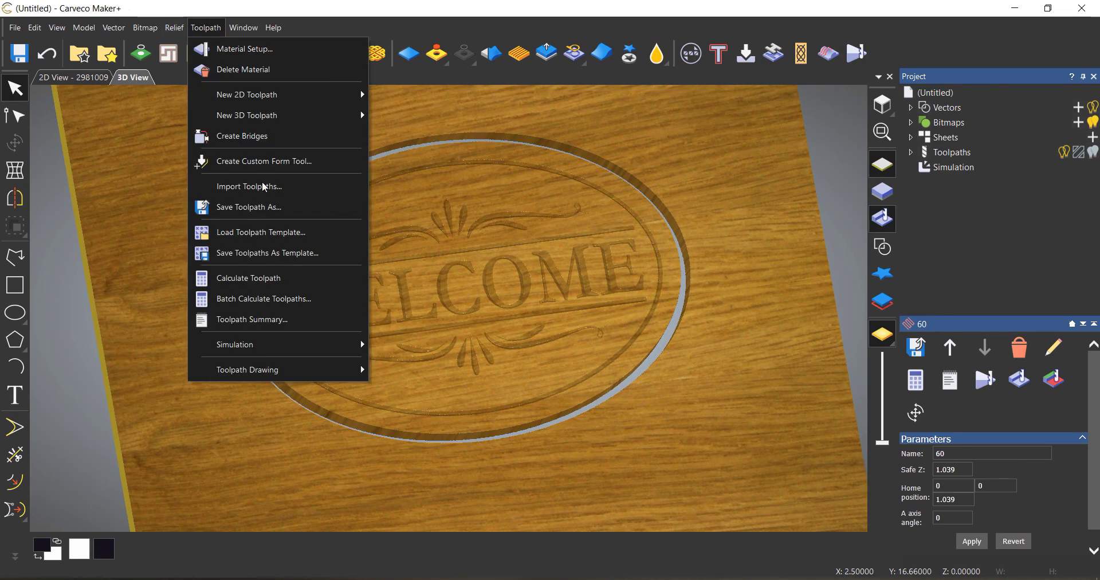
# Delete the waste material outside the oval and turn the sign toward the viewer.
pyautogui.moveTo(265, 346)
pyautogui.click(474, 449)
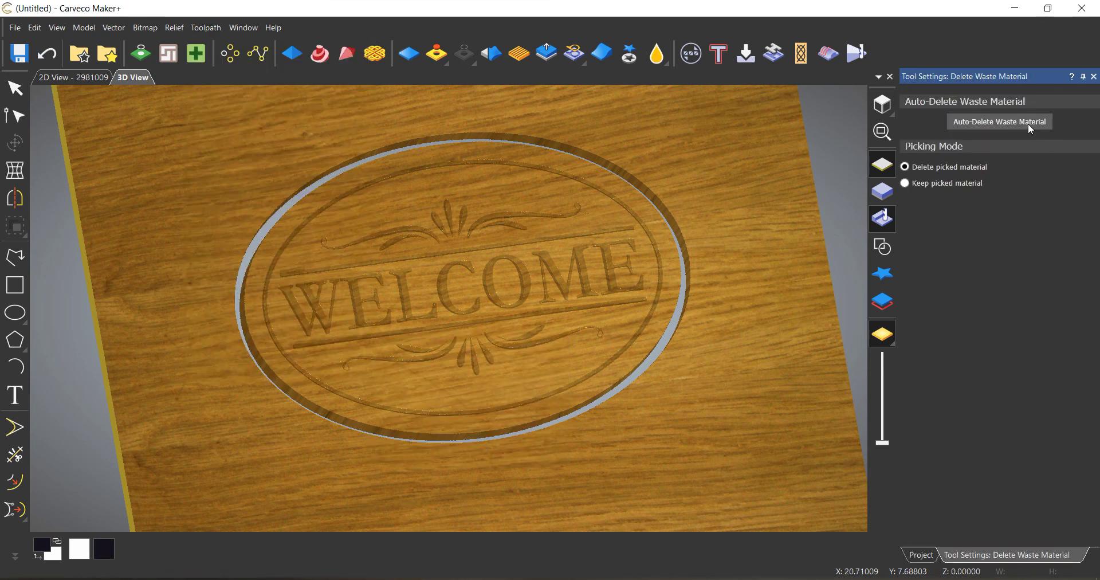
pyautogui.click(582, 445)
pyautogui.moveTo(413, 426); pyautogui.dragTo(347, 452)
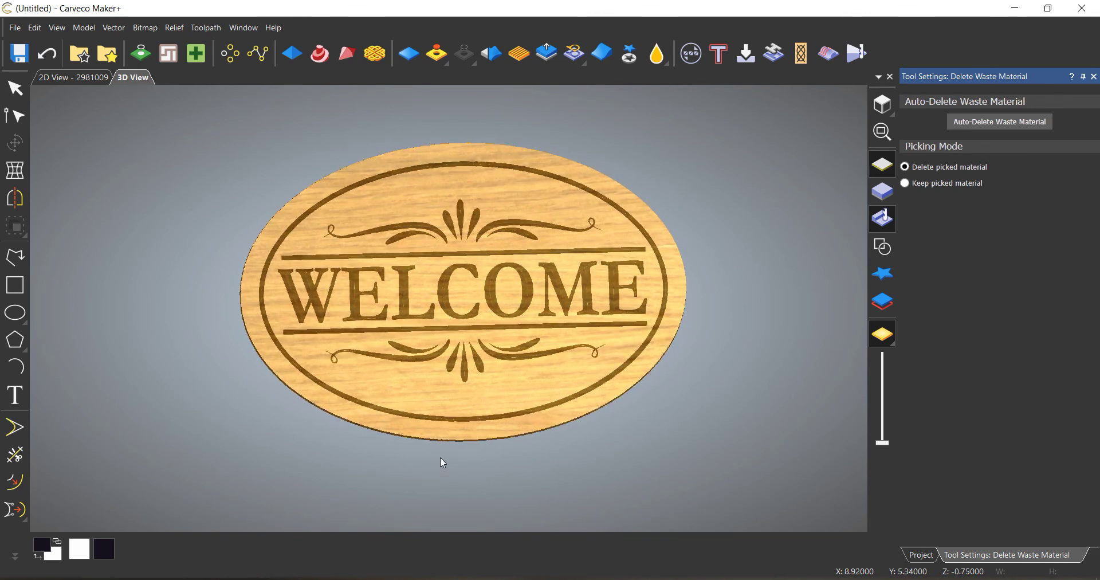
pyautogui.click(439, 450)
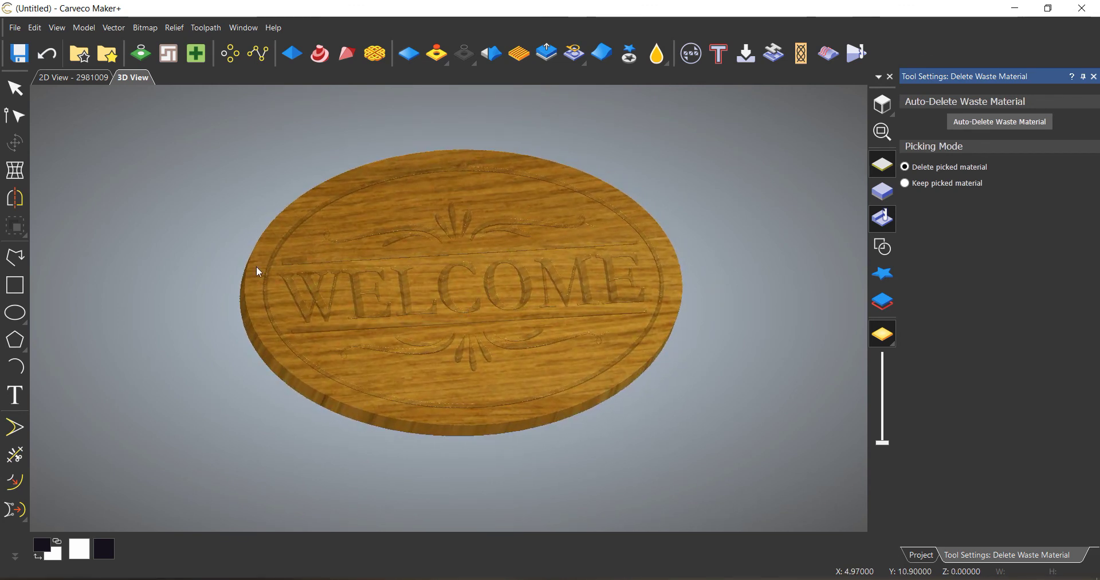
pyautogui.moveTo(469, 465); pyautogui.dragTo(319, 403)
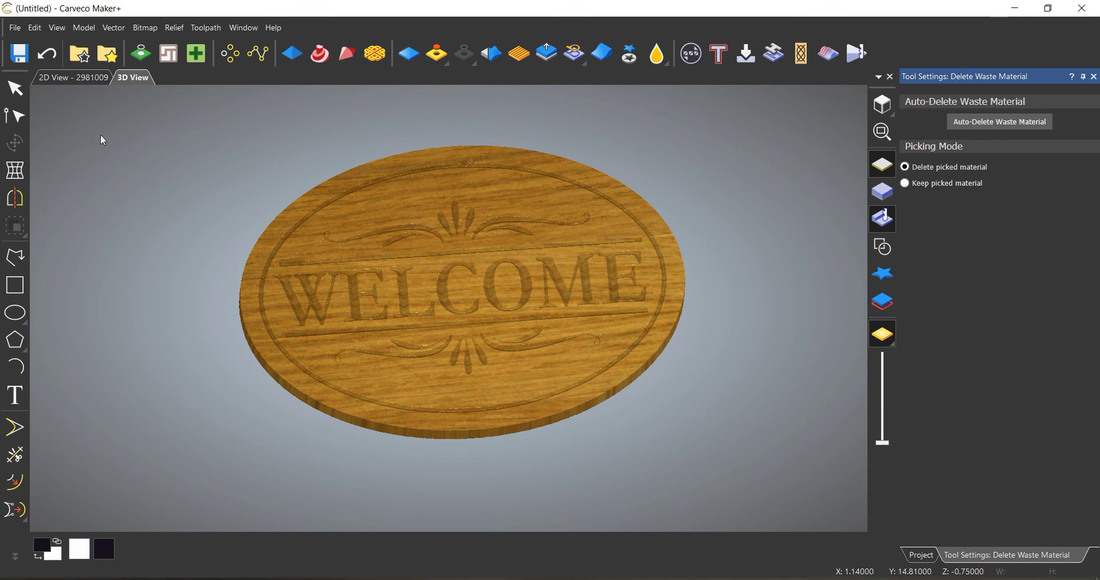
pyautogui.click(35, 28)
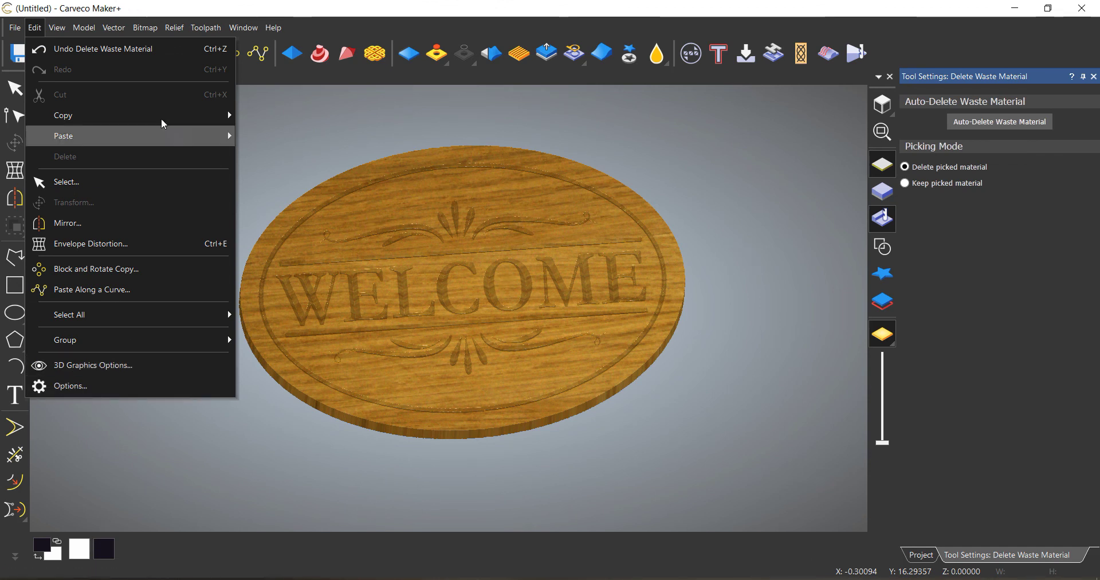
# Apply Simulation Default as the material in 3D Graphics Options.
pyautogui.click(110, 370)
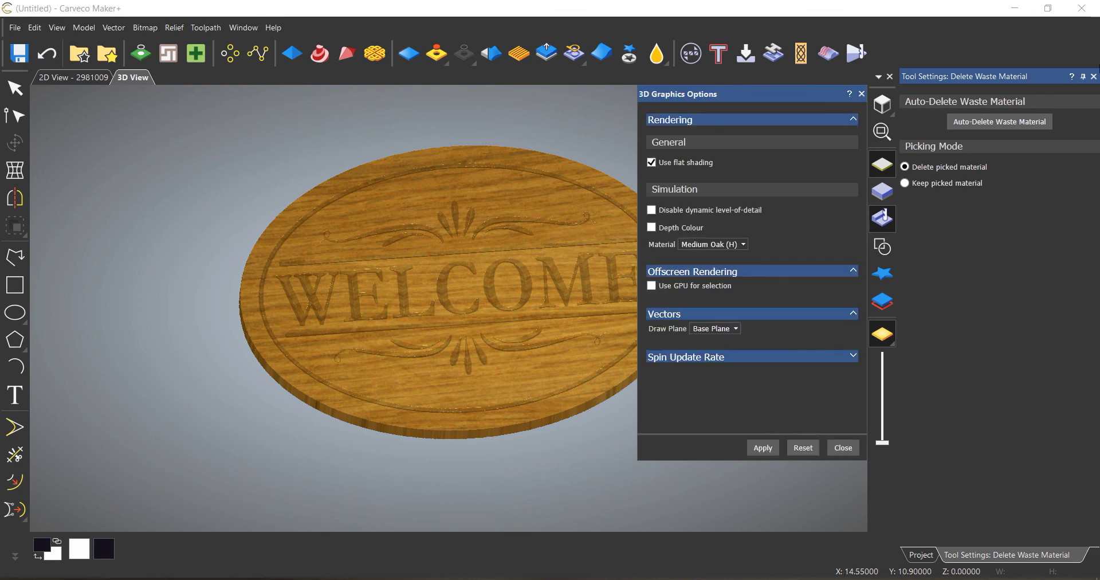
pyautogui.click(1093, 77)
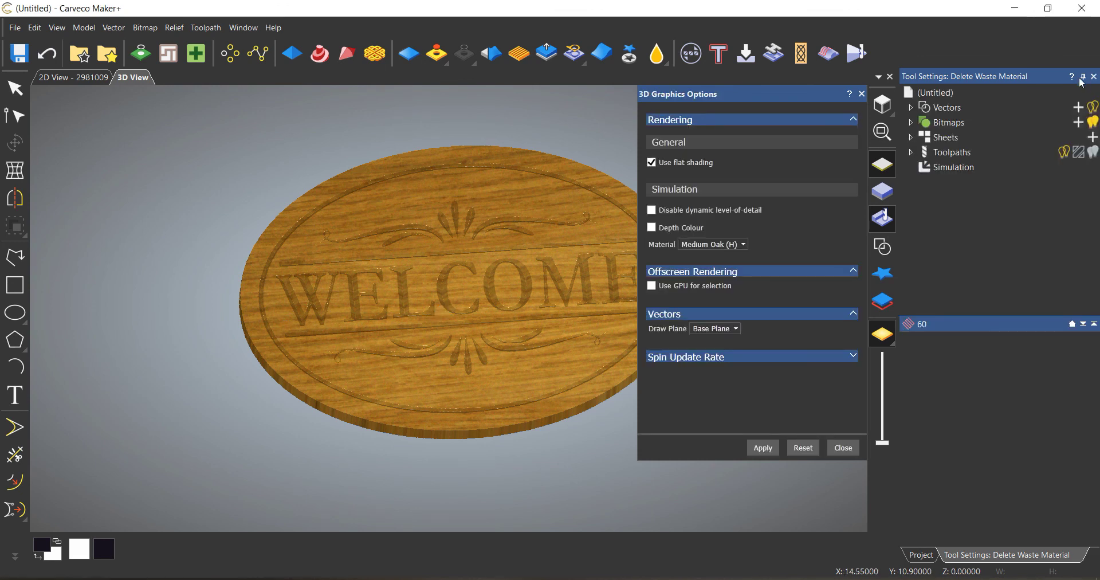
pyautogui.click(743, 244)
pyautogui.click(743, 257)
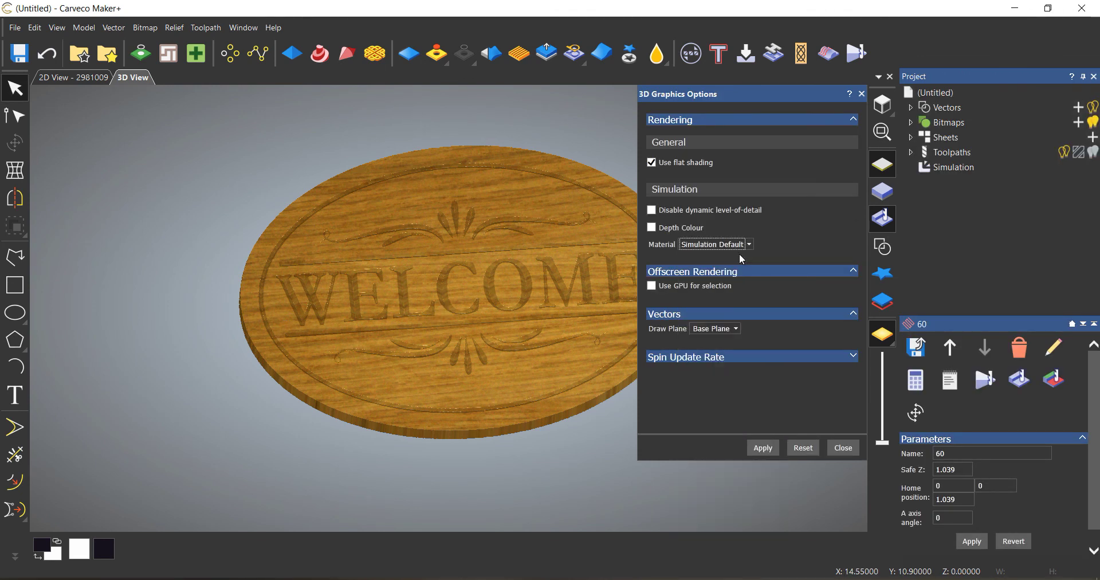
pyautogui.click(762, 449)
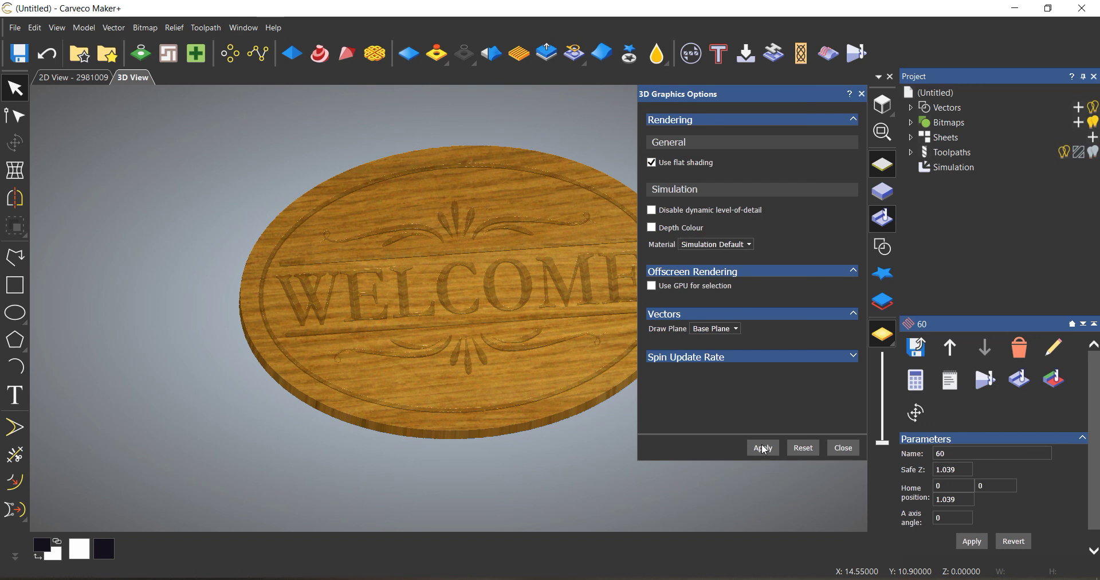
# Preview the sign in Platinum, then with Depth Colour turned on.
pyautogui.click(745, 244)
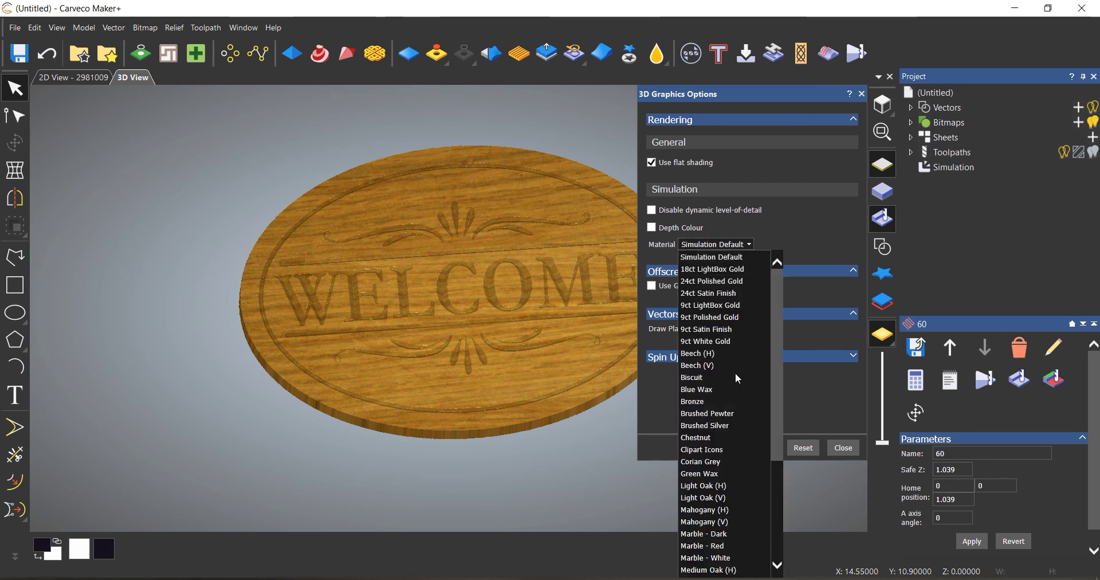
pyautogui.moveTo(772, 396); pyautogui.dragTo(760, 493)
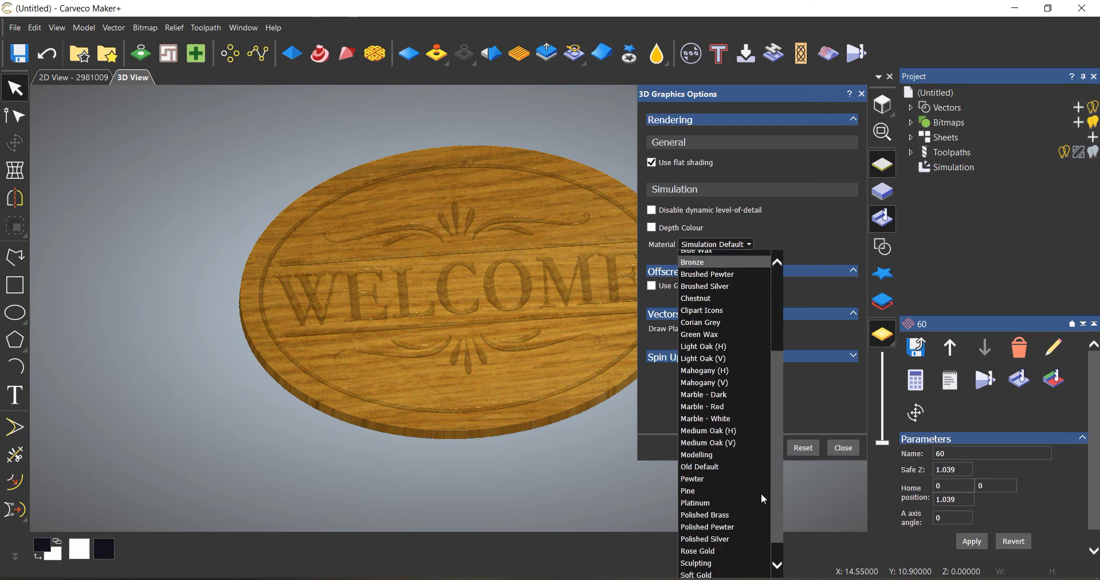
pyautogui.click(757, 475)
pyautogui.click(763, 448)
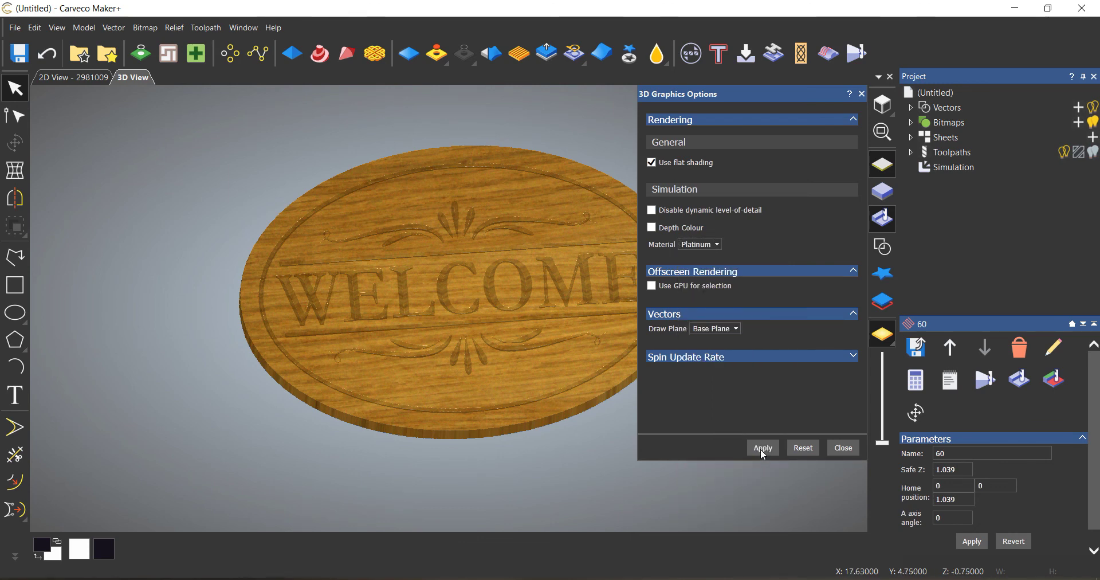
pyautogui.moveTo(519, 475); pyautogui.dragTo(542, 461)
pyautogui.moveTo(233, 389); pyautogui.dragTo(573, 441)
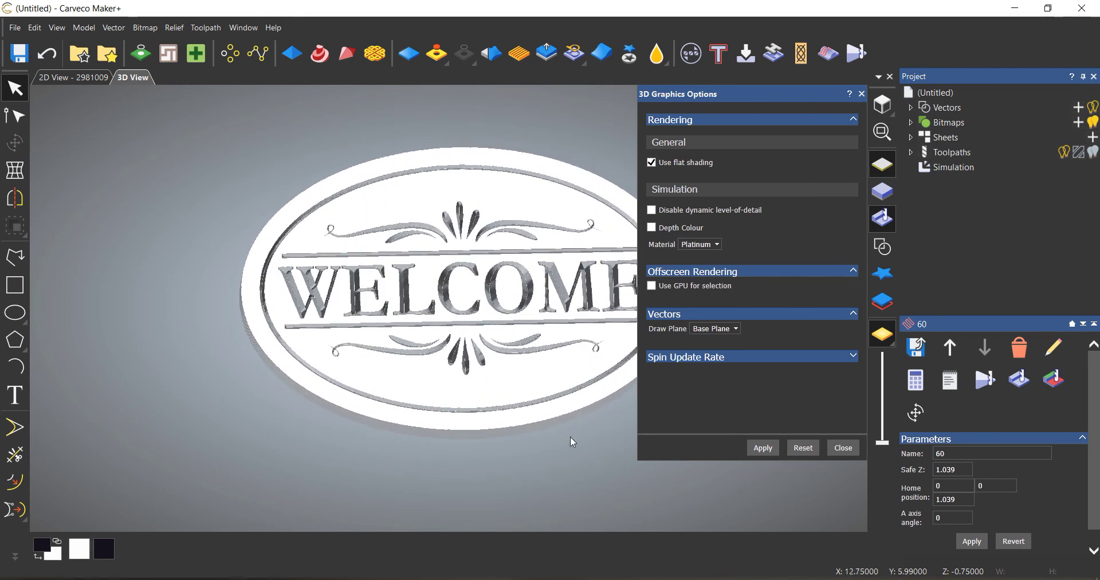
pyautogui.moveTo(270, 426); pyautogui.dragTo(270, 370)
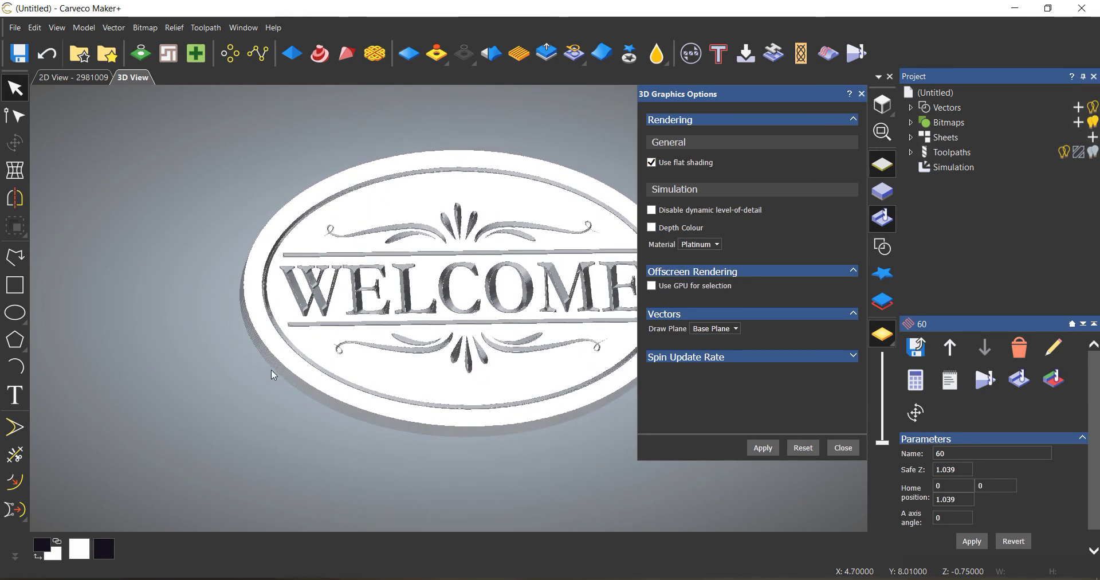
pyautogui.scroll(2, 496, 173)
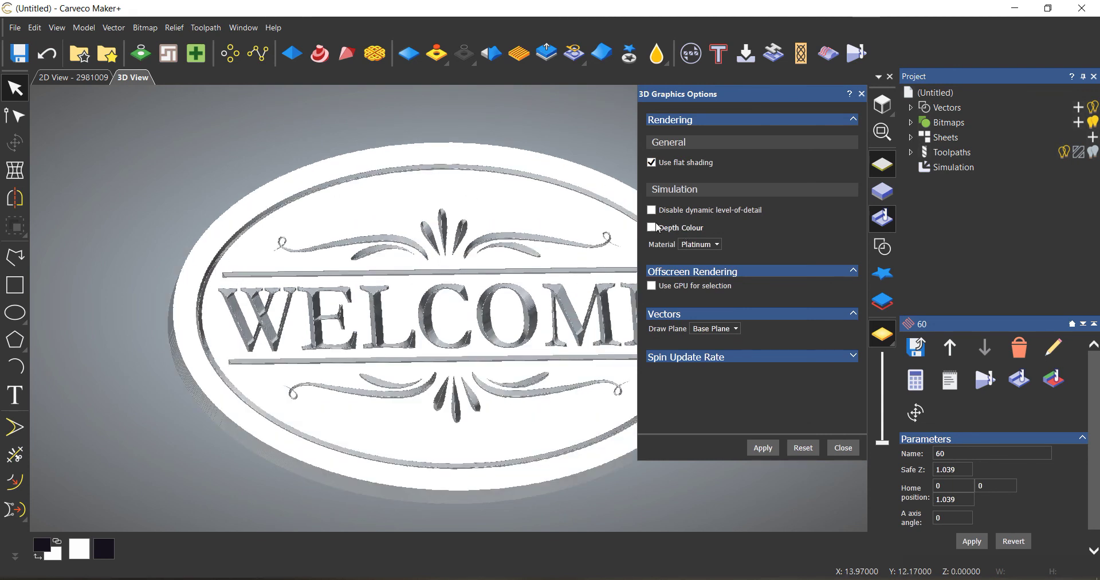
pyautogui.click(651, 227)
pyautogui.click(762, 447)
pyautogui.moveTo(517, 483); pyautogui.dragTo(491, 414)
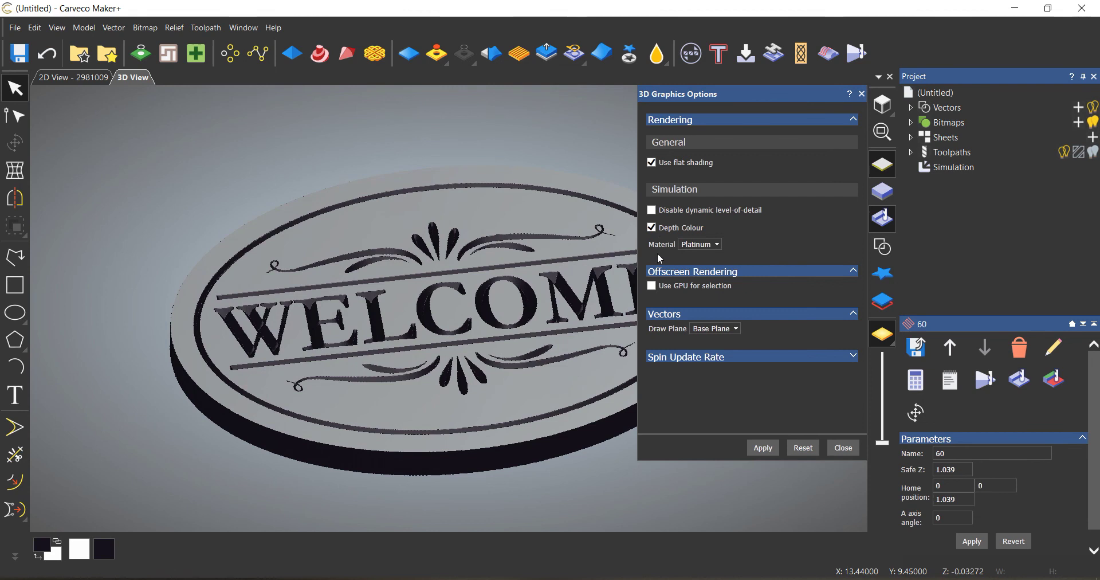
# Switch the material to Medium Oak (H), turn off Depth Colour, and close the options.
pyautogui.click(716, 244)
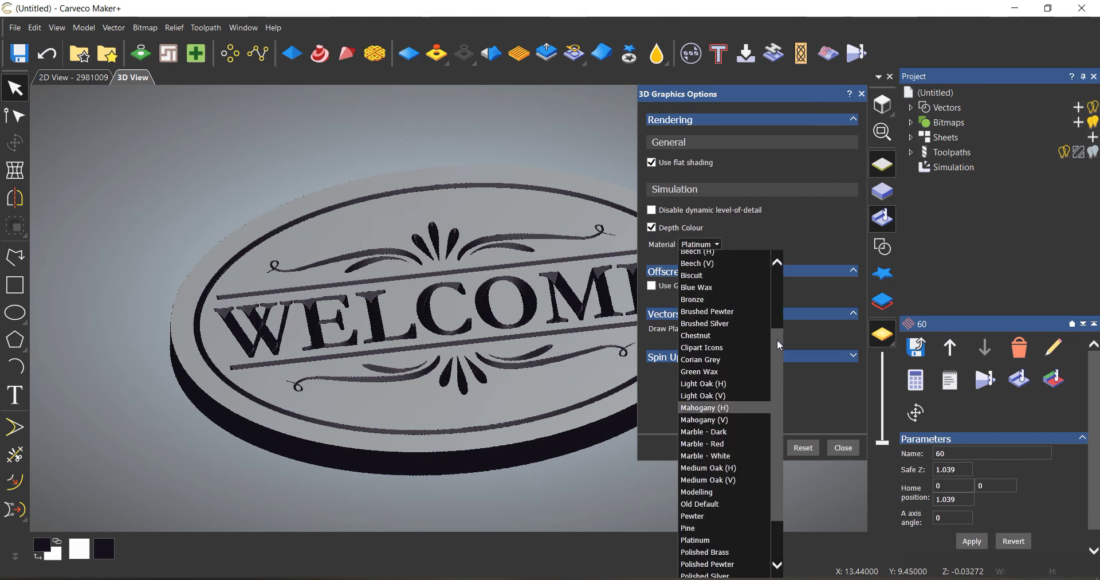
pyautogui.click(729, 404)
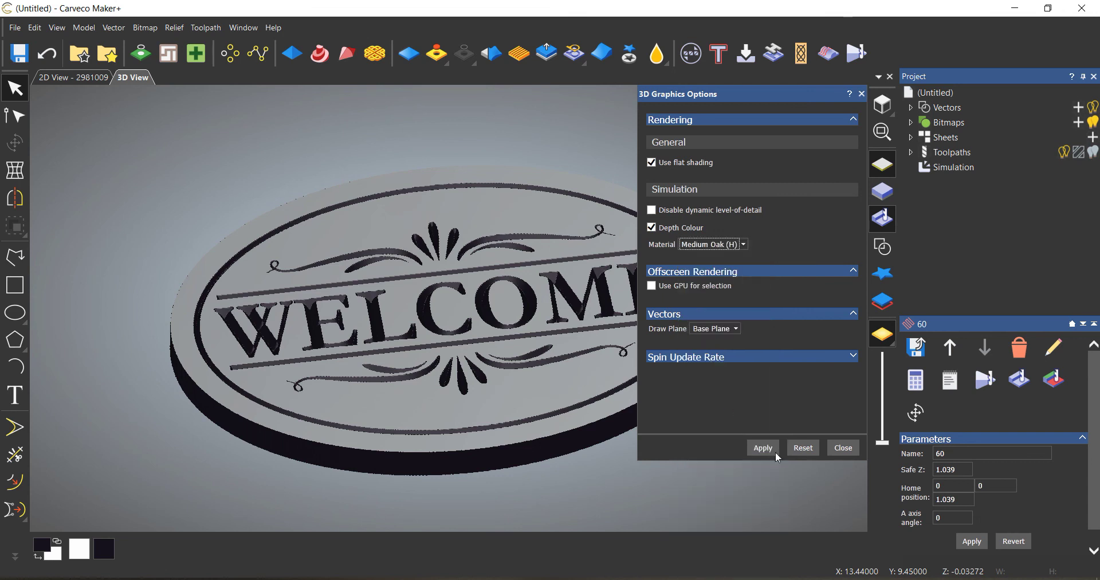
pyautogui.click(764, 448)
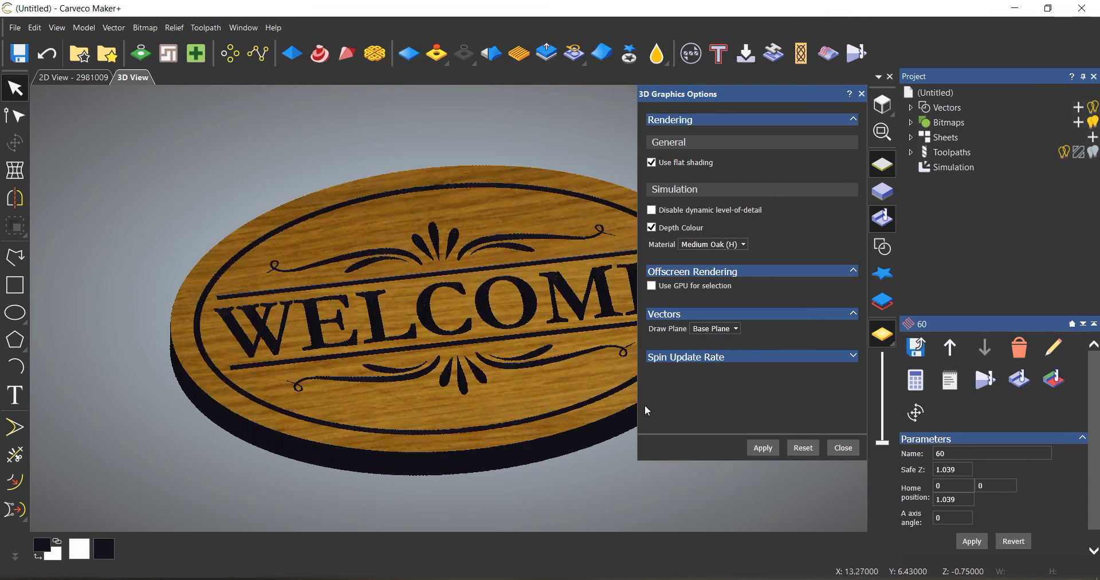
pyautogui.moveTo(461, 479); pyautogui.dragTo(571, 433)
pyautogui.click(651, 228)
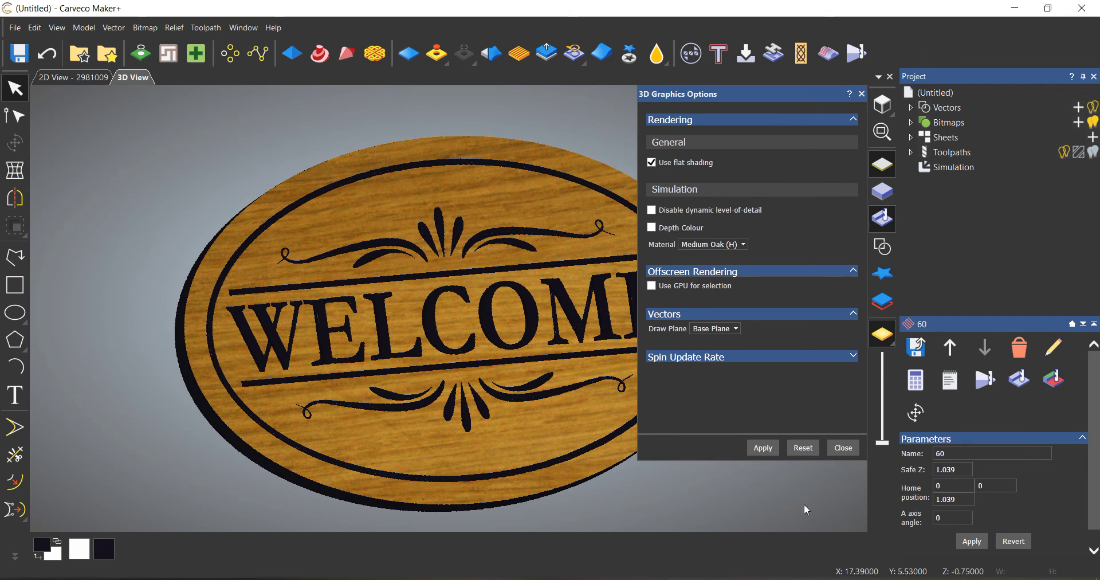
pyautogui.click(764, 447)
pyautogui.scroll(-1, 573, 475)
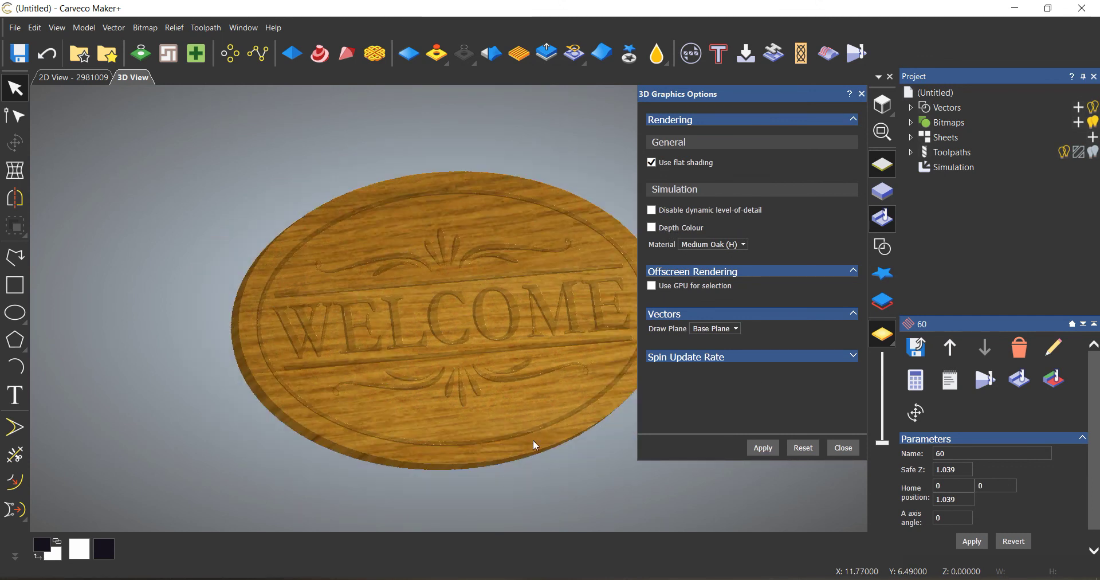
pyautogui.scroll(-1, 533, 438)
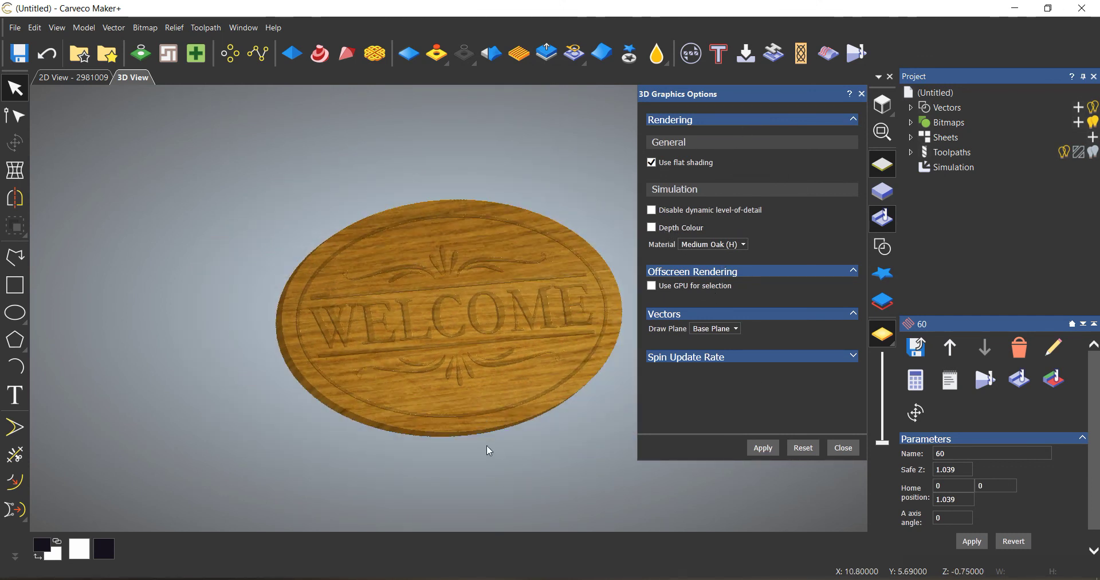
pyautogui.moveTo(488, 447); pyautogui.dragTo(445, 457)
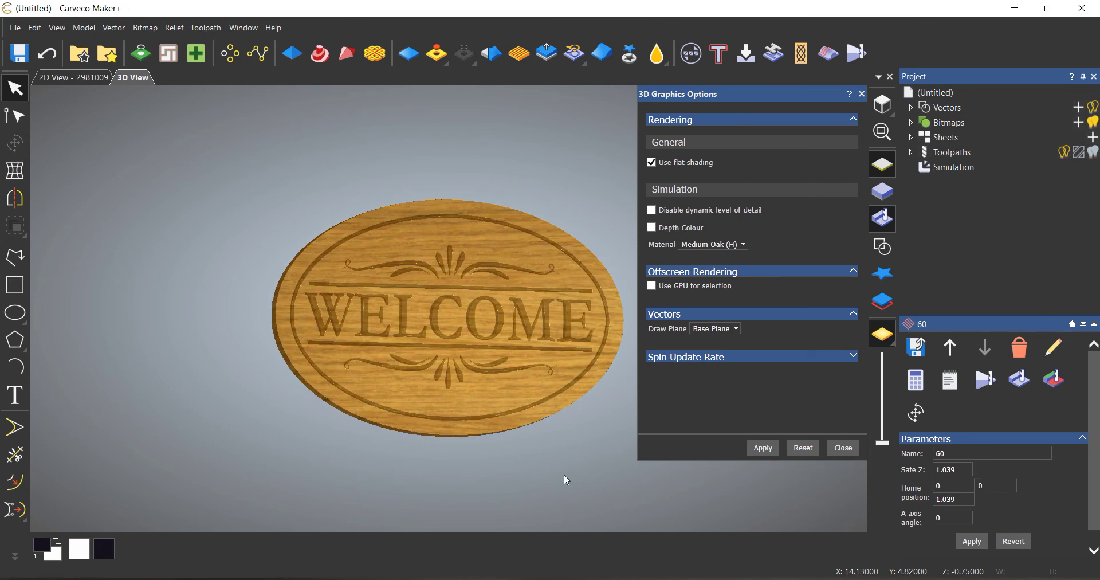
pyautogui.moveTo(350, 486); pyautogui.dragTo(361, 459)
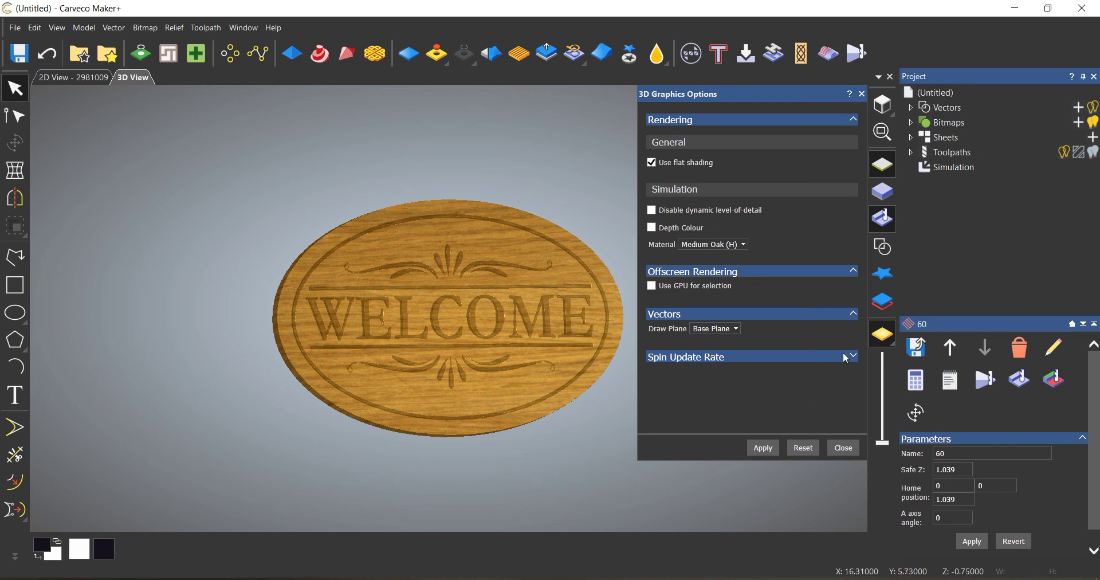
pyautogui.click(847, 454)
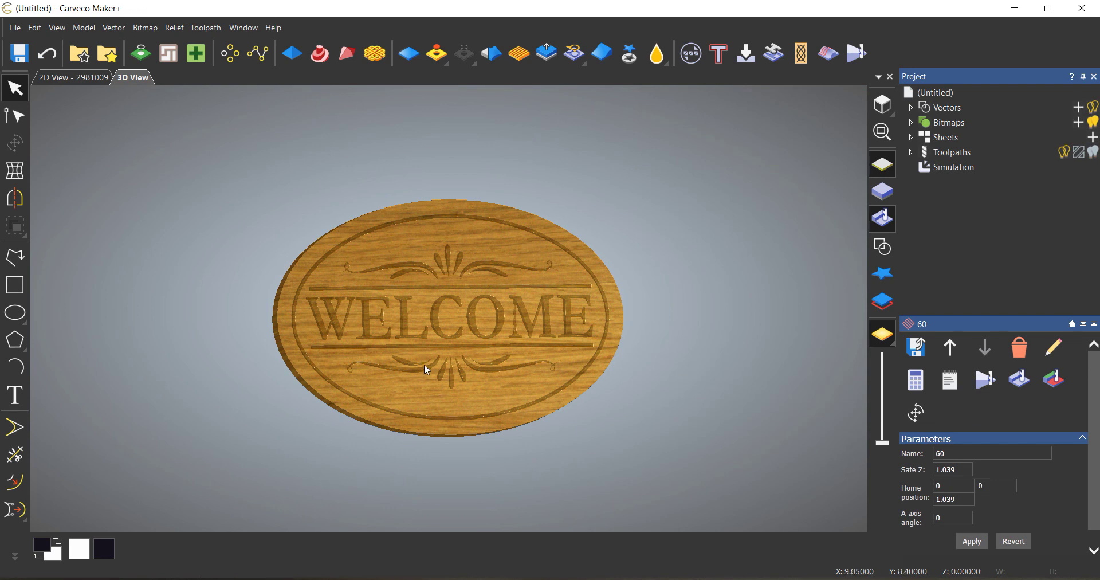
pyautogui.moveTo(423, 363); pyautogui.dragTo(322, 317)
pyautogui.moveTo(418, 322); pyautogui.dragTo(388, 398)
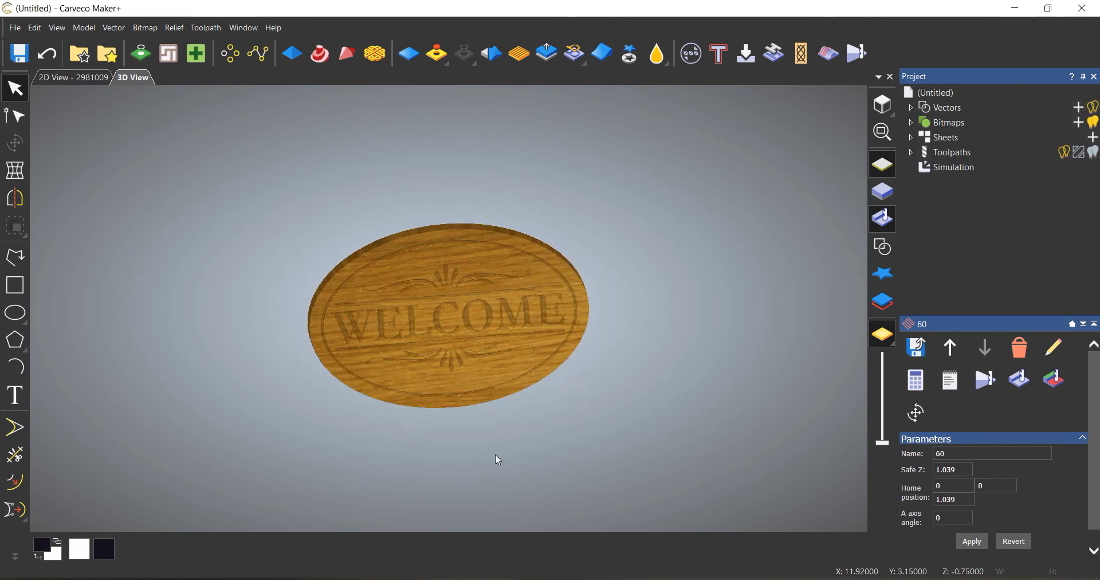
pyautogui.moveTo(498, 456); pyautogui.dragTo(468, 421)
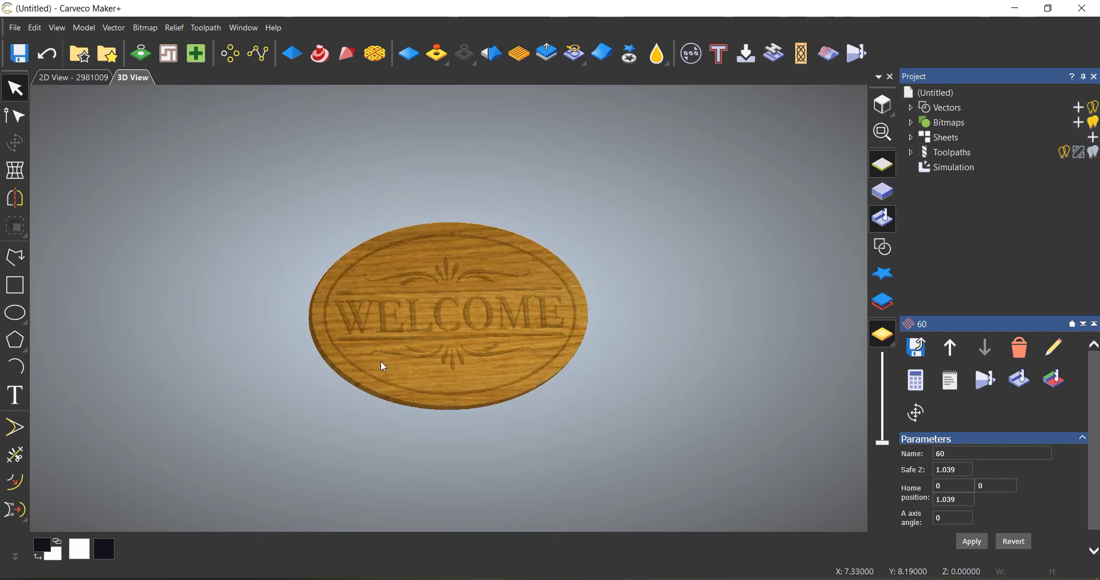
pyautogui.scroll(3, 401, 358)
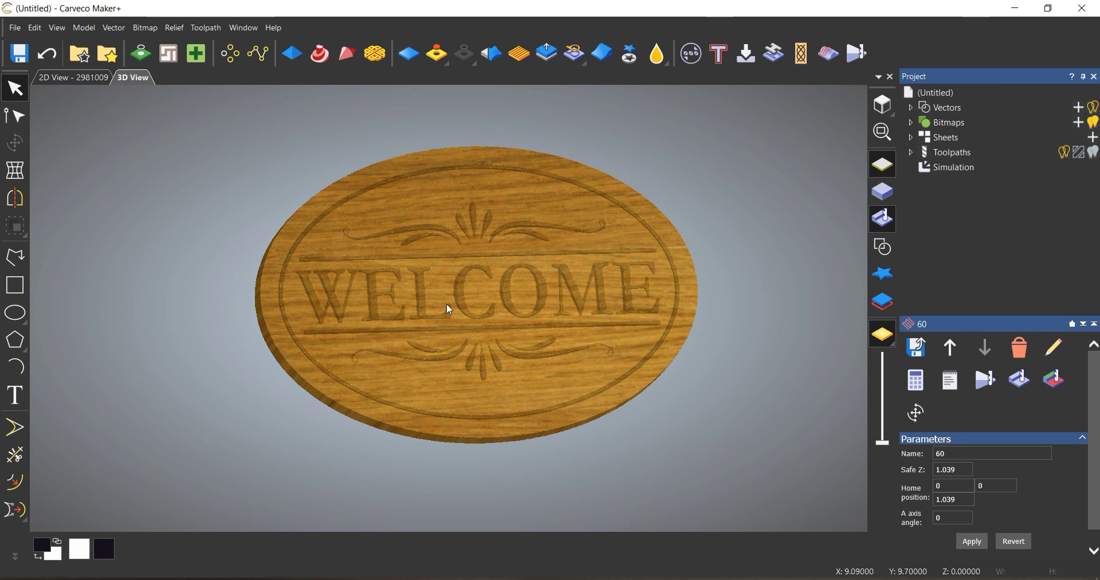
pyautogui.scroll(2, 447, 393)
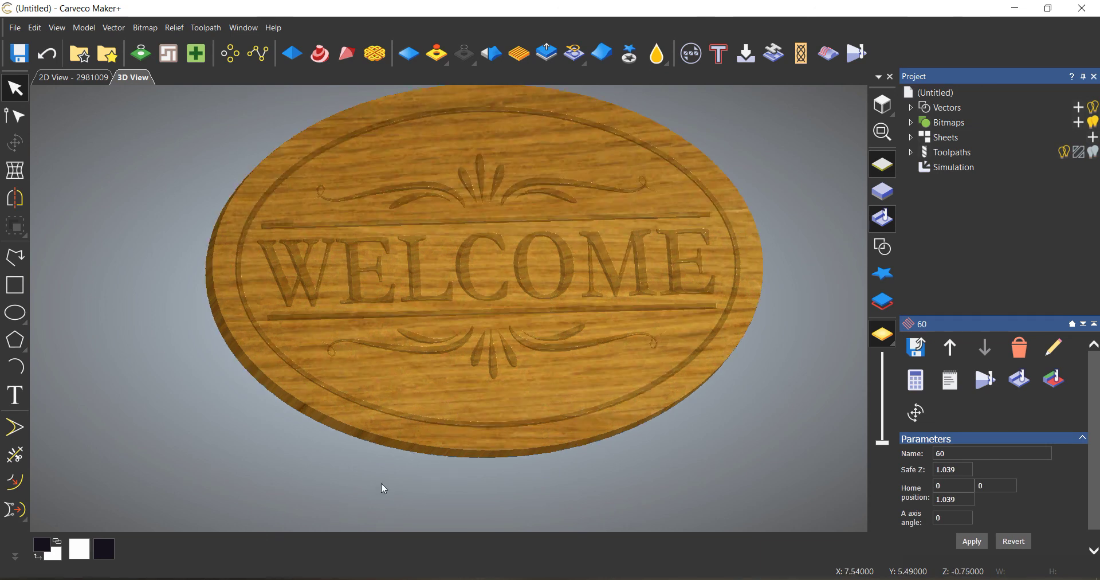